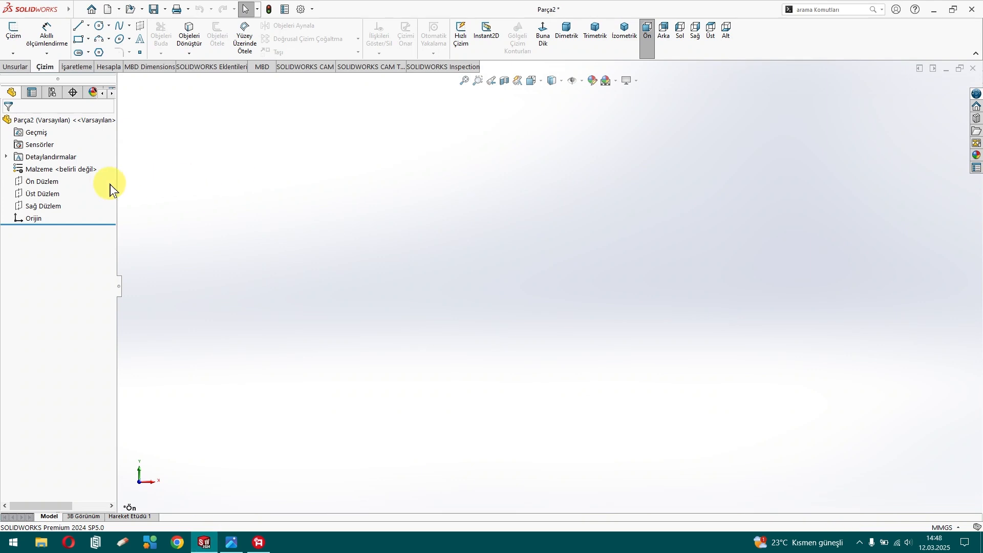
- Sketch a closed L-shaped profile on the Right plane (Sağ Düzlem) with its corner at the origin, about 156 mm long and 37 mm tall
left_click(43, 193)
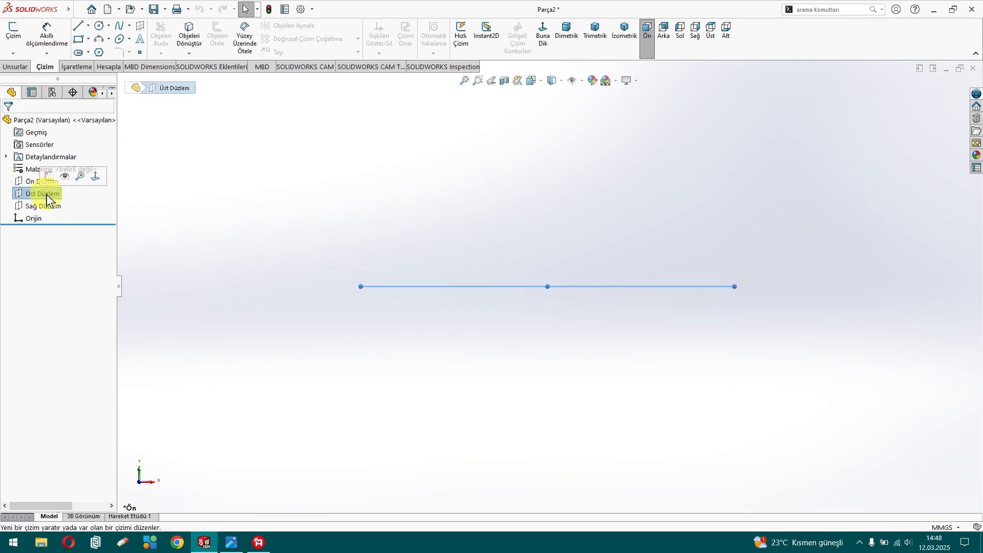
left_click(45, 206)
left_click(47, 194)
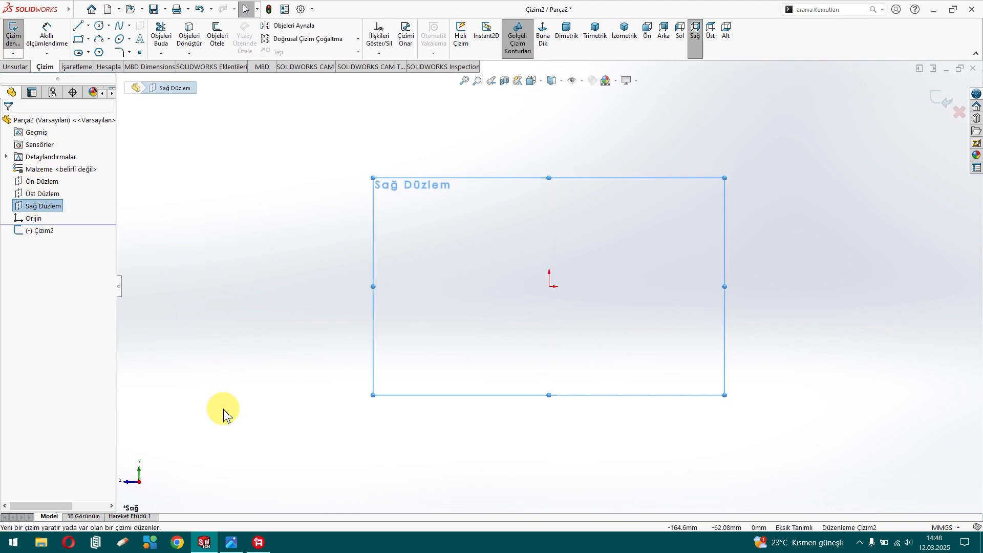
left_click(77, 25)
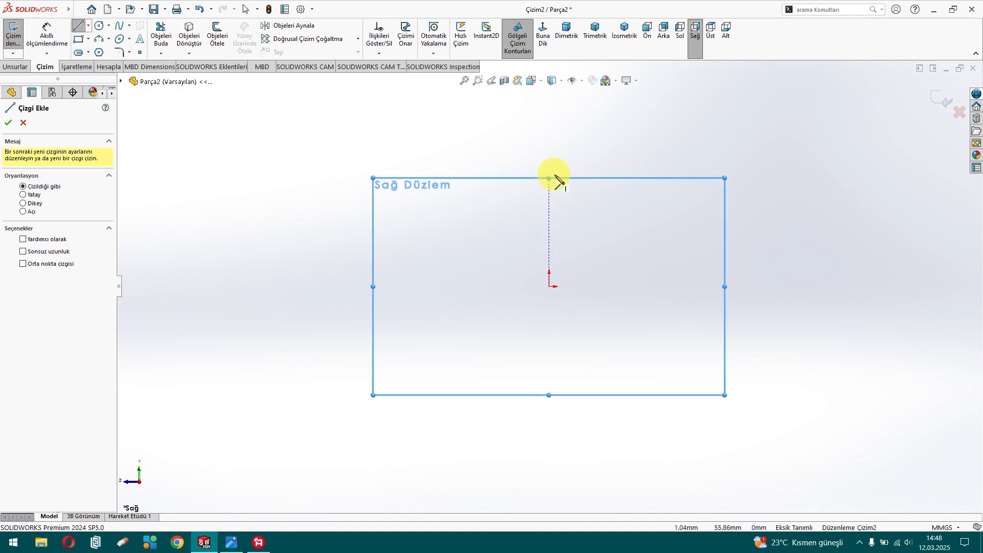
left_click(550, 214)
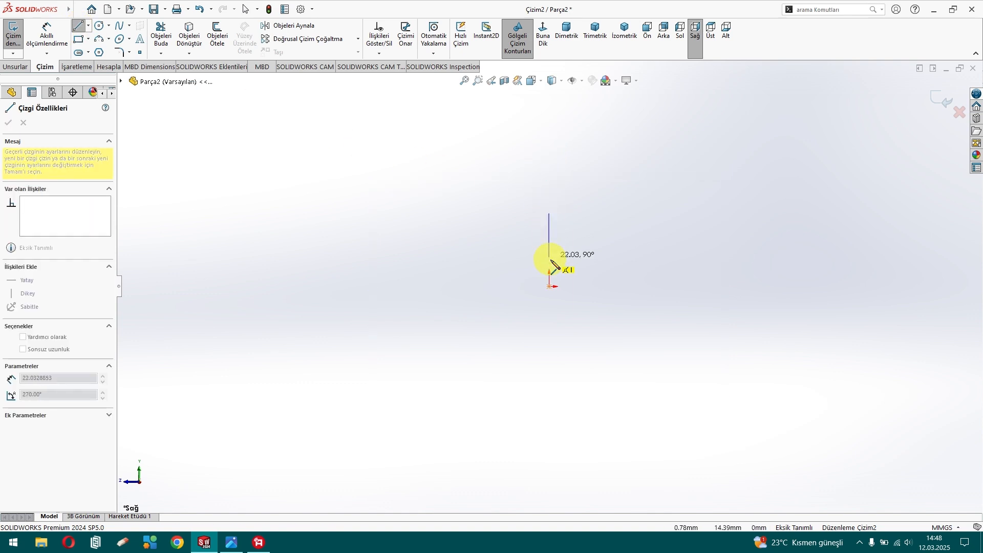
left_click(550, 287)
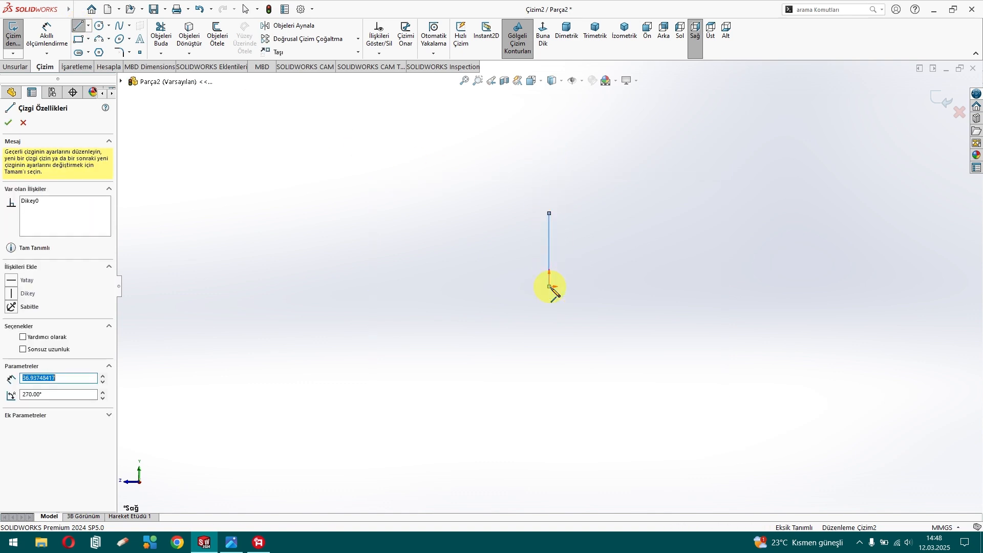
left_click(858, 287)
left_click(858, 265)
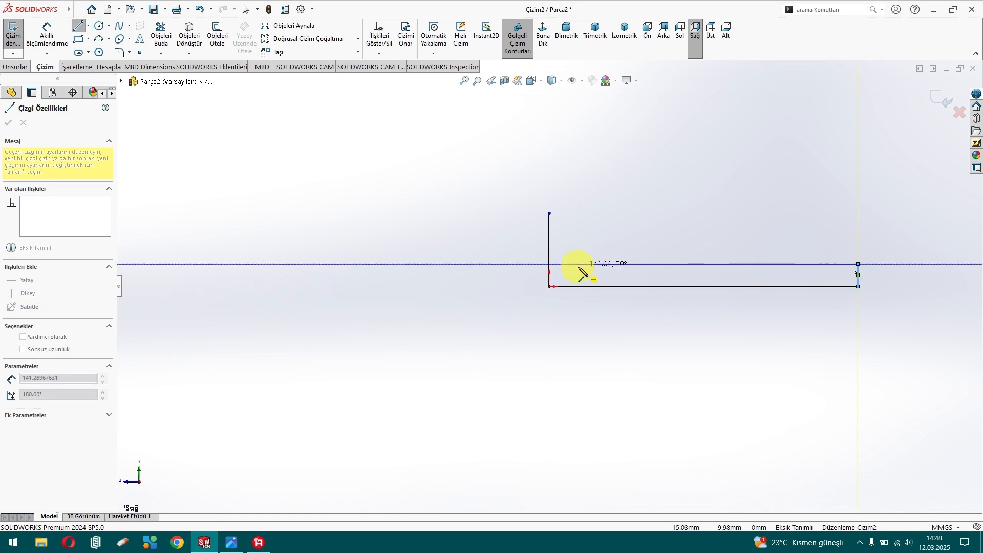
left_click(569, 264)
left_click(569, 213)
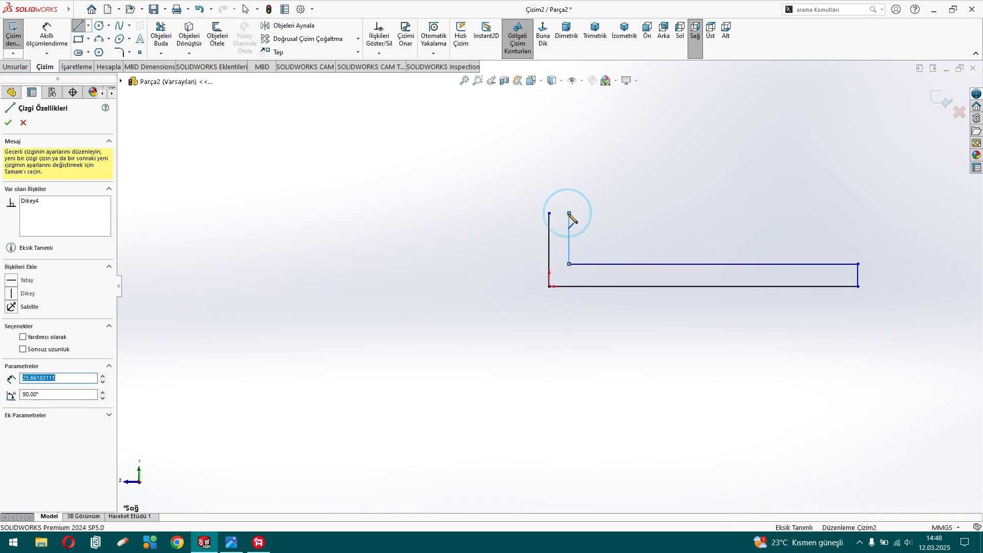
left_click(550, 213)
key("Escape")
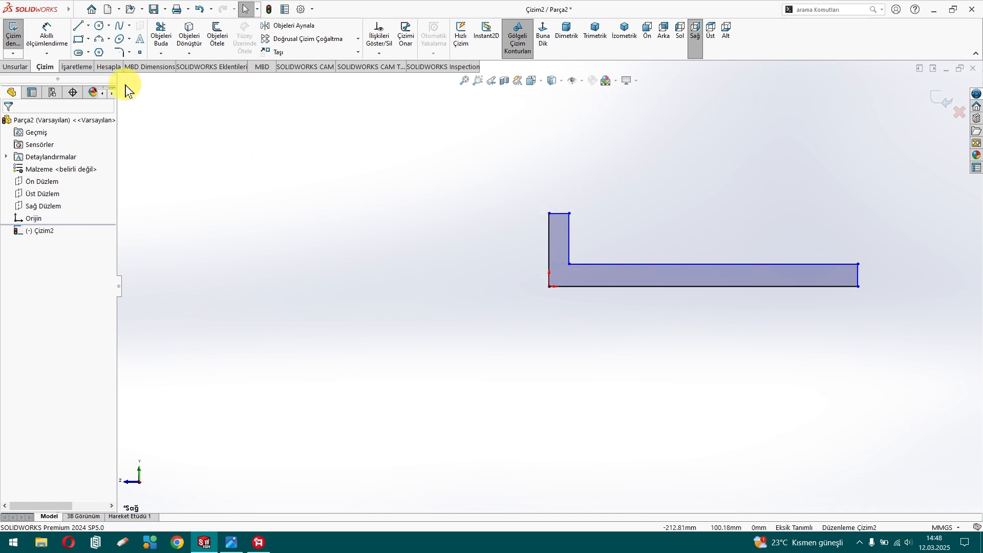
- Dimension the overall horizontal length of the L profile from the origin to its far end as 105+30 mm
left_click(46, 33)
left_click(549, 286)
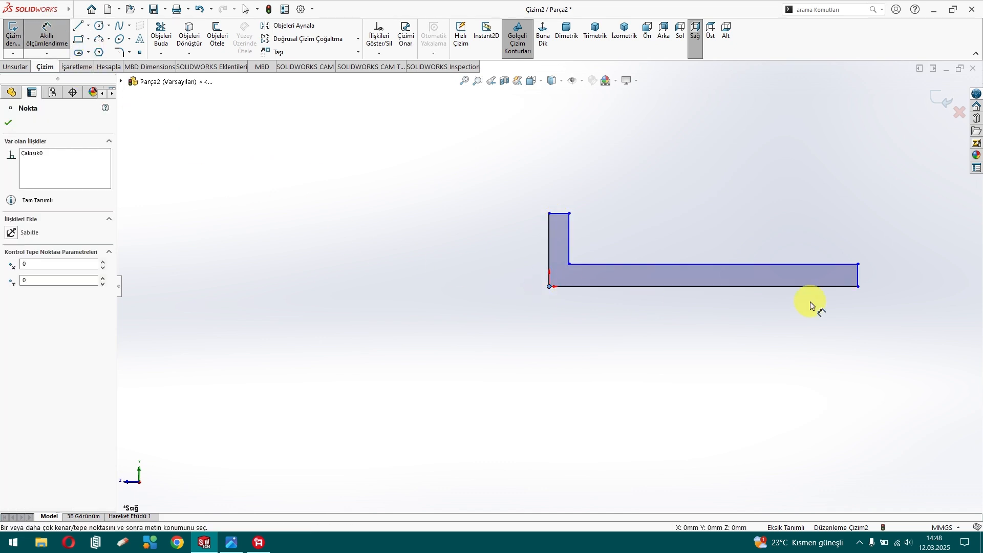
left_click(858, 276)
left_click(741, 368)
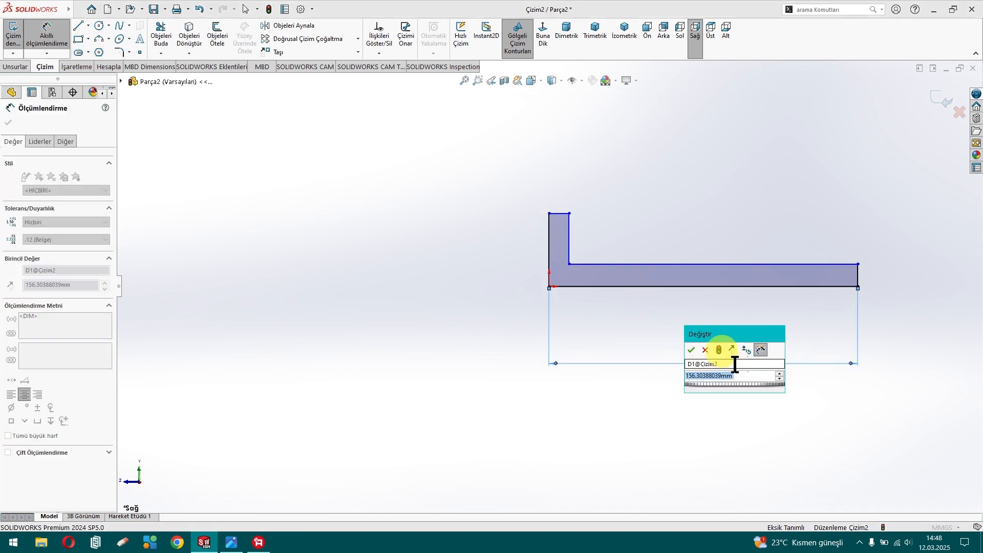
type("105+30")
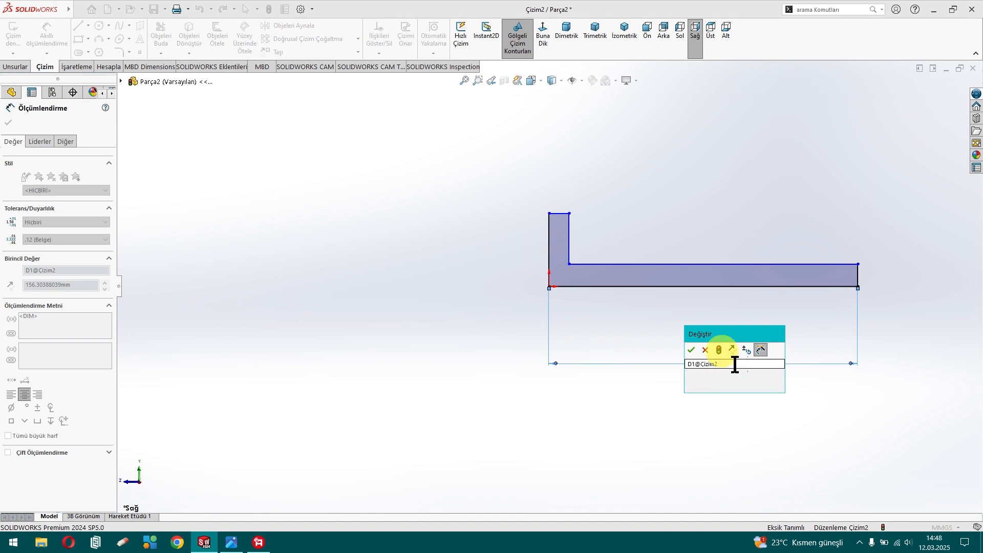
key("Return")
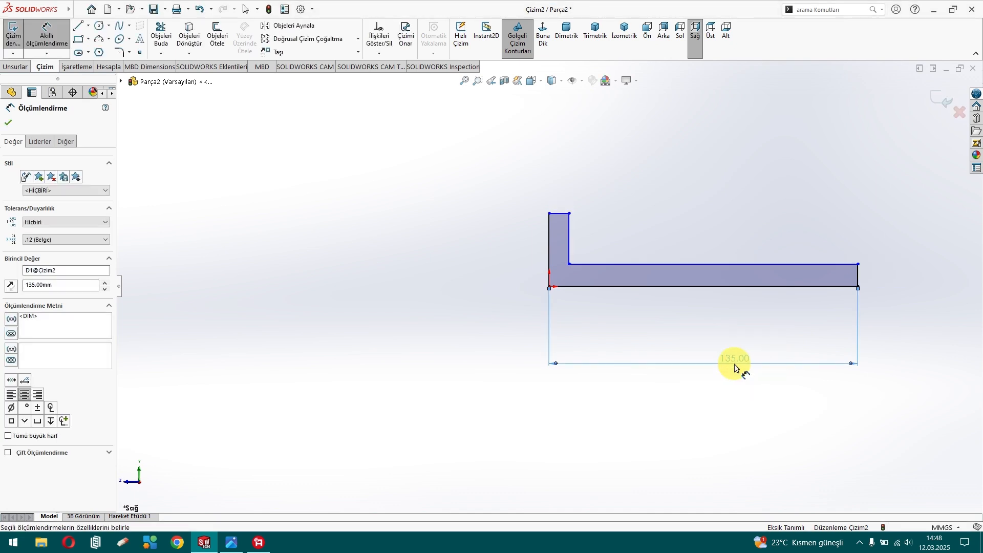
- Dimension the upright leg's width and the horizontal base's thickness to 10 mm each
mouse_move(239, 544)
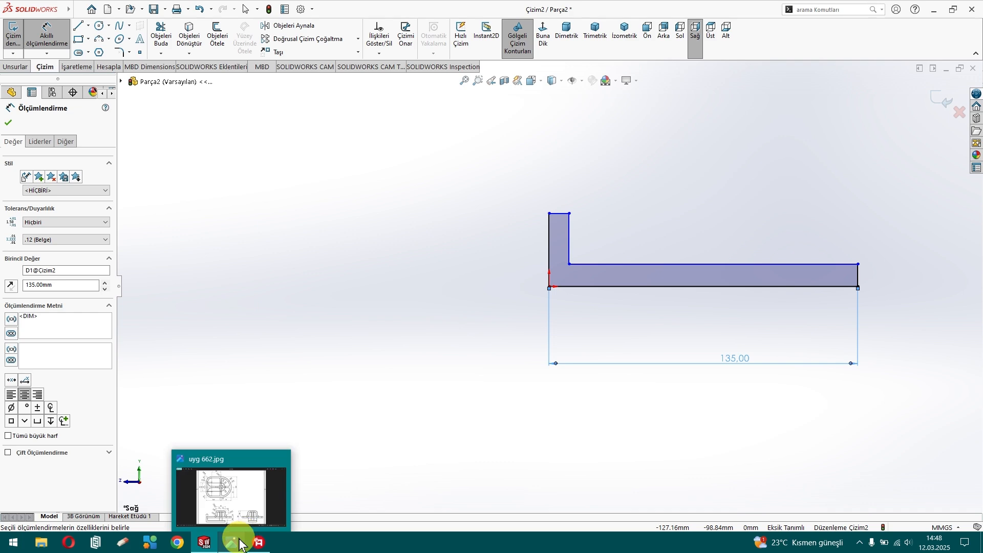
left_click(559, 213)
left_click(562, 176)
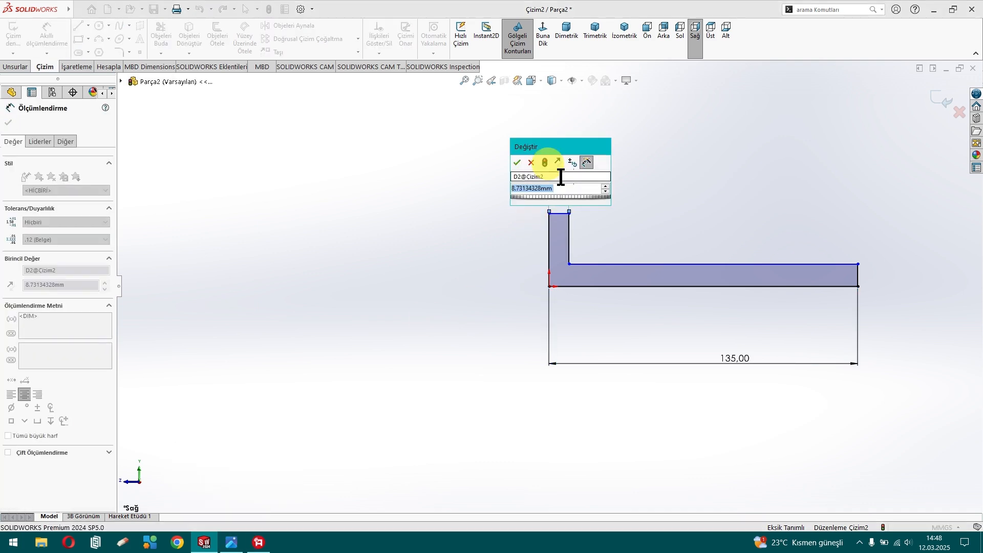
left_click(859, 277)
left_click(903, 278)
key("Return")
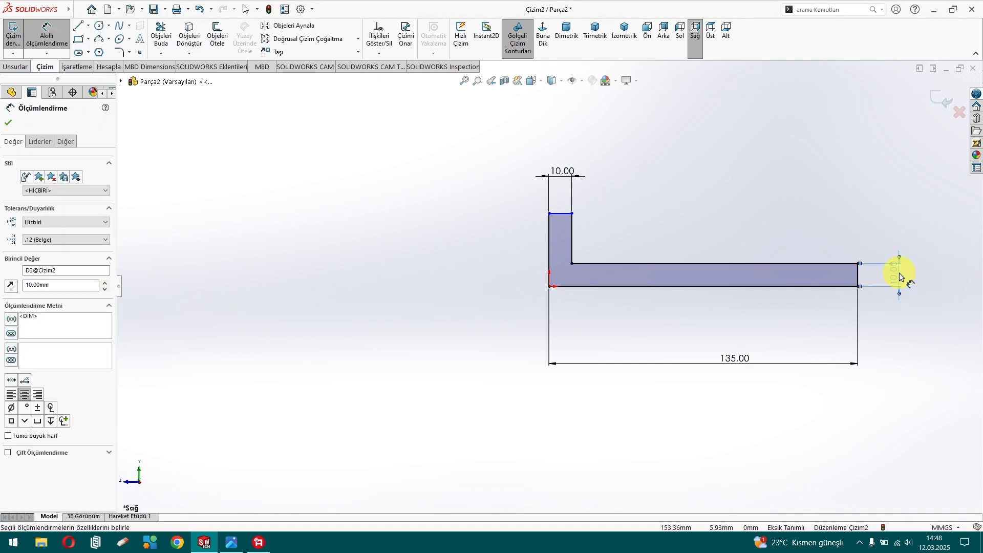
- Set the inner vertical edge of the upright leg to 20 mm
left_click(571, 236)
left_click(483, 237)
type("20")
key("Return")
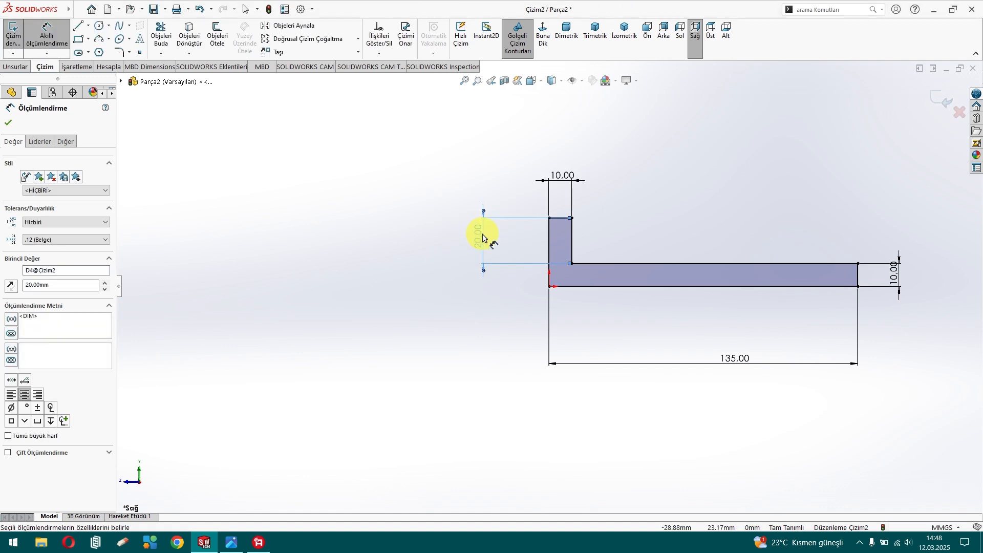
- Check the base width in the reference drawing uyg 662.jpg and extrude the L profile 60 mm with the Mid Plane (Orta Düzlem) end condition
left_click(232, 543)
left_click_drag(258, 539, 112, 541)
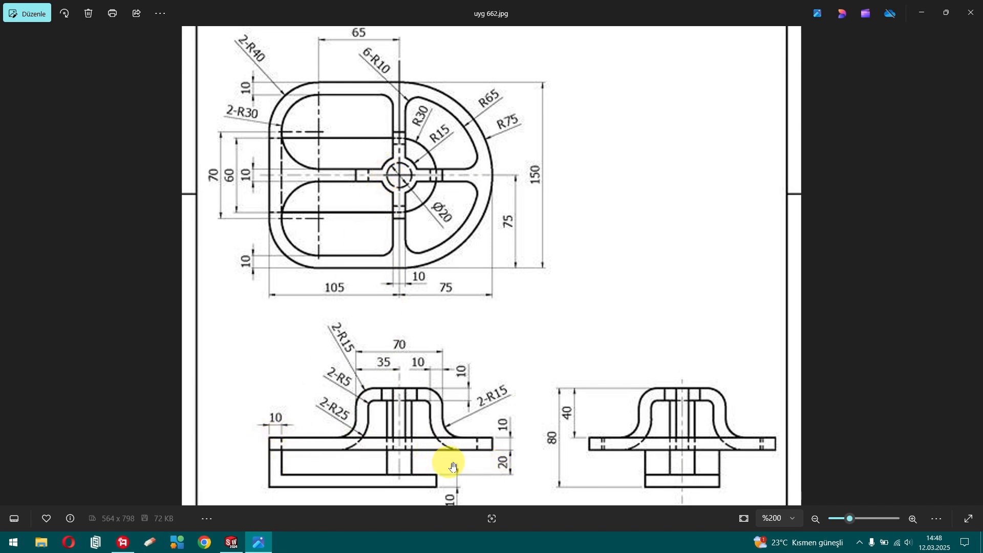
left_click(231, 542)
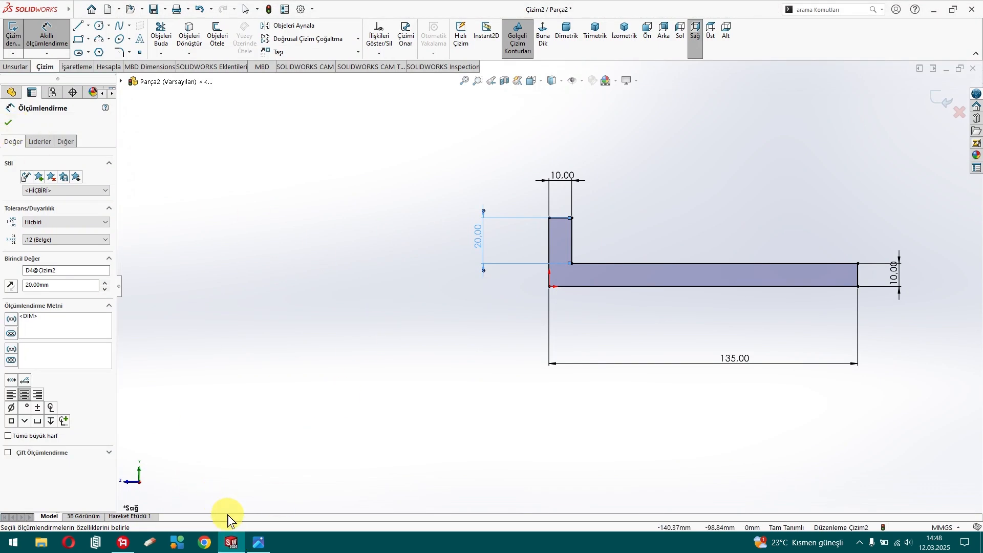
left_click(256, 542)
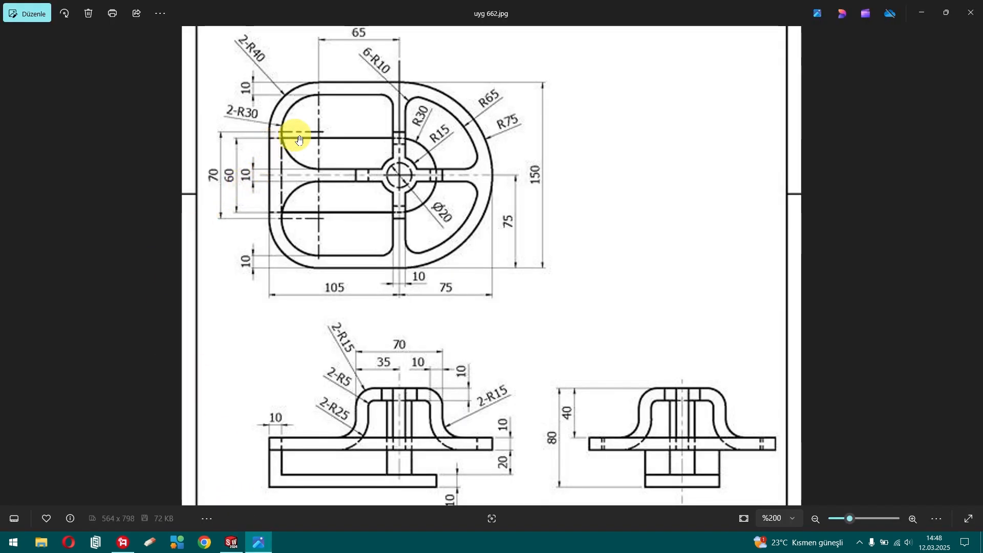
left_click(231, 542)
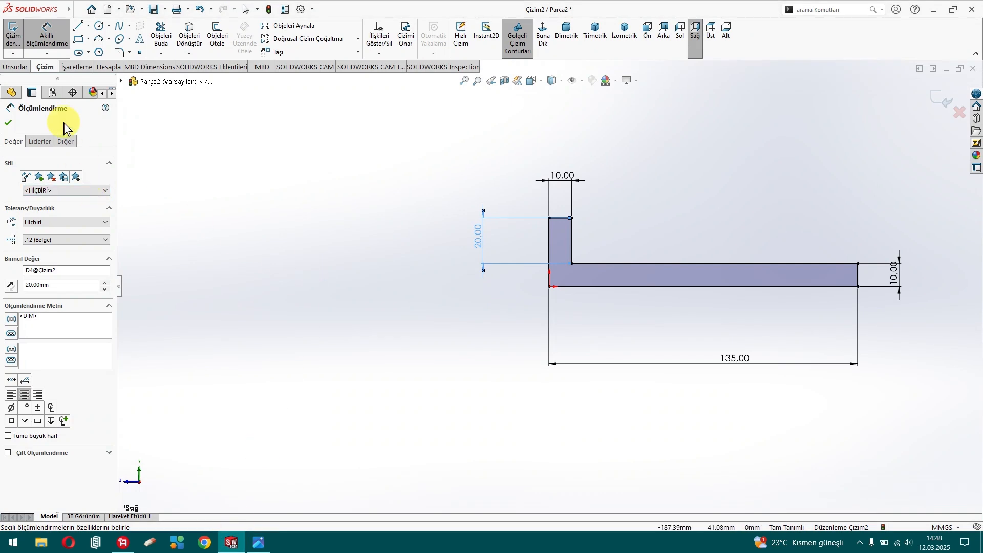
left_click(7, 123)
left_click(15, 67)
left_click(20, 36)
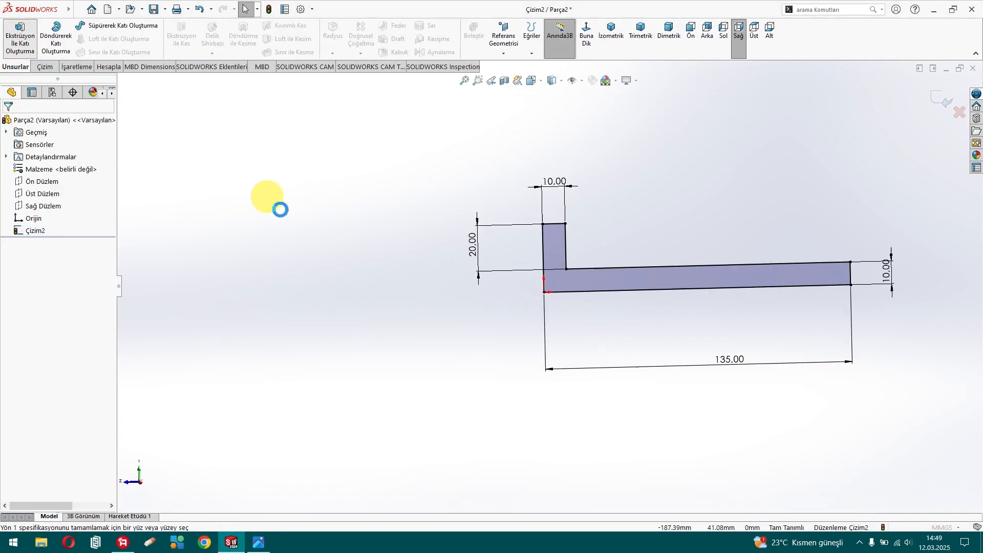
left_click(97, 186)
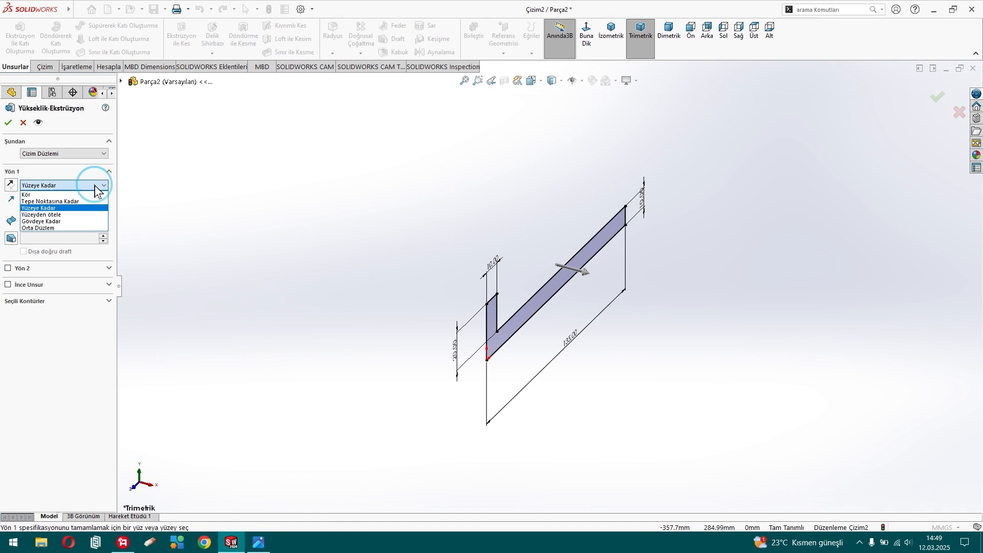
left_click(66, 225)
left_click(64, 185)
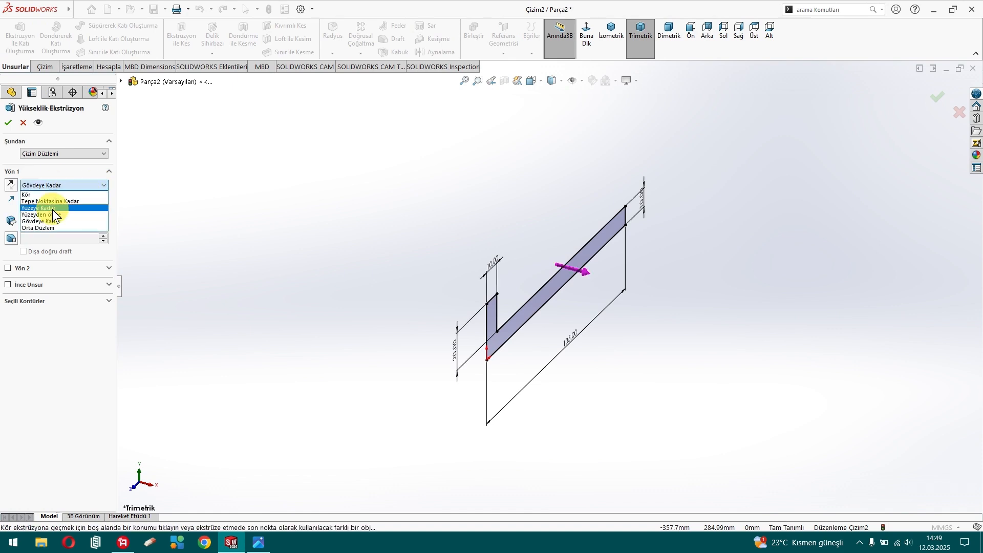
left_click(57, 227)
type("60")
key("Return")
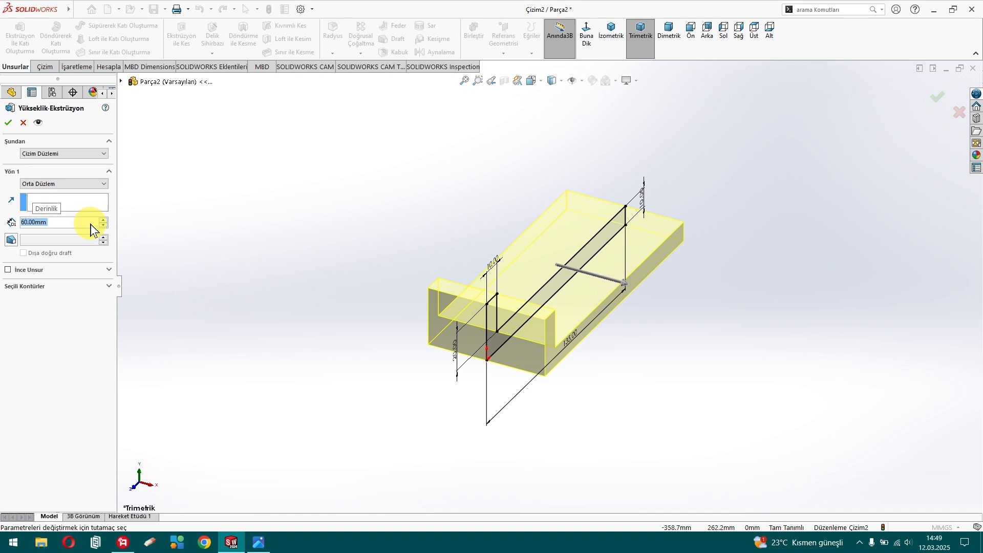
left_click(7, 123)
- Fillet the two vertical corner edges at the base plate's free end with a 30 mm radius
middle_click_drag(309, 231, 302, 116)
left_click(330, 29)
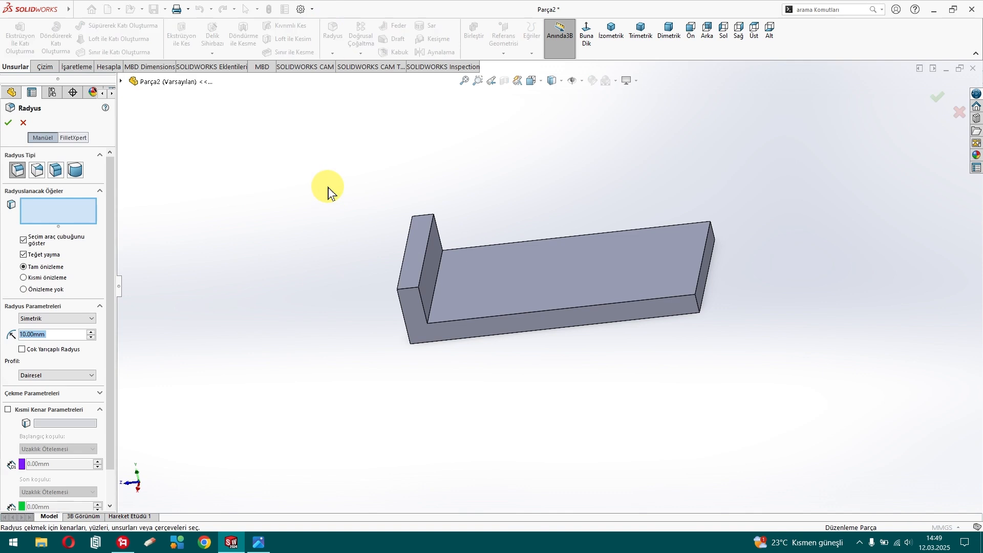
type("30")
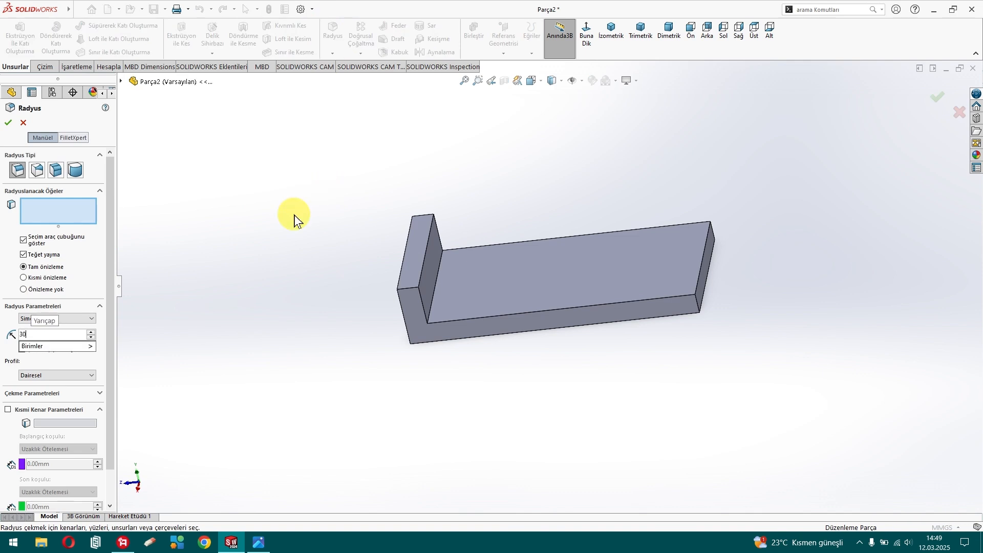
left_click(700, 307)
middle_click_drag(707, 292, 523, 350)
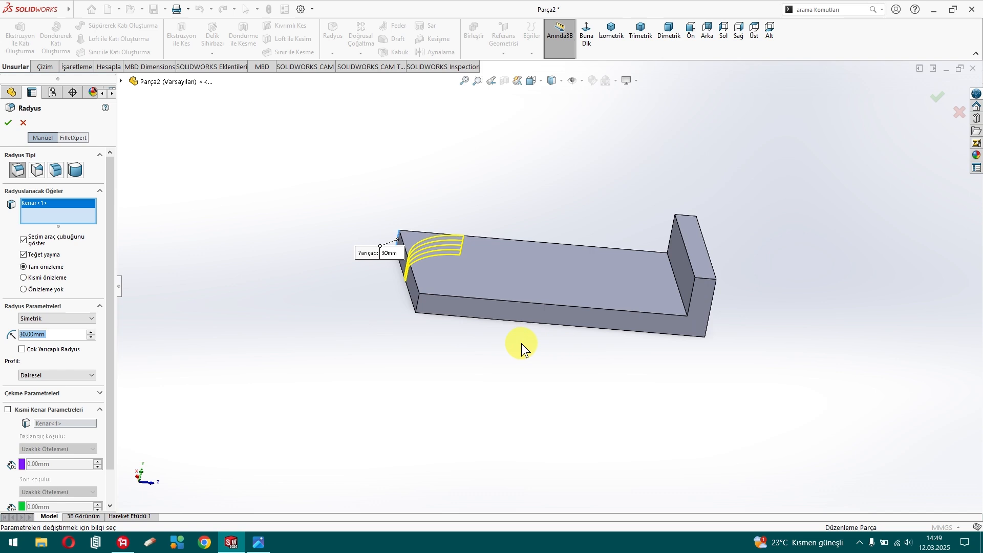
left_click(419, 304)
left_click(7, 122)
- Create a reference axis through the cylindrical face of the base plate's rounded end and stretch its displayed length upward
middle_click_drag(370, 370, 584, 302)
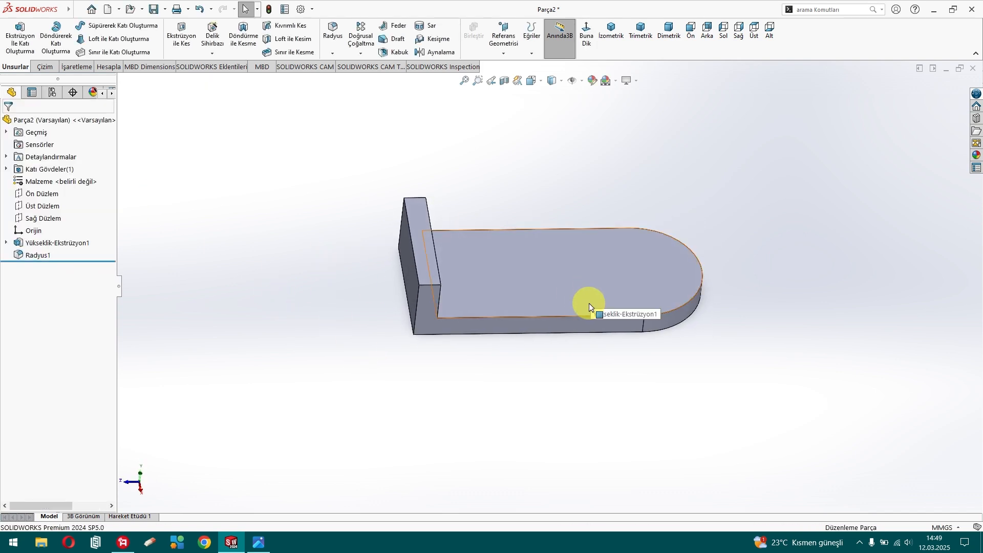
scroll(570, 340, "down", 2)
left_click(257, 546)
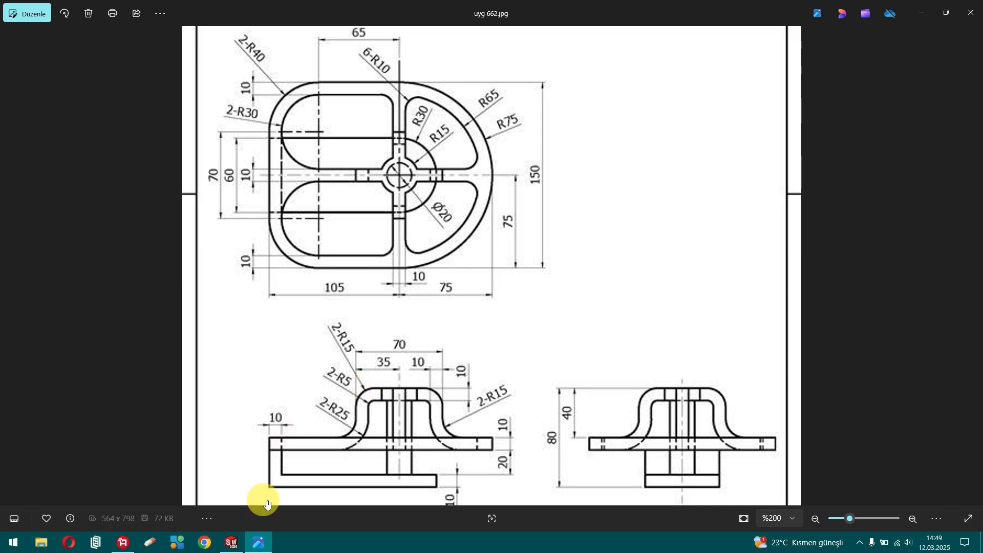
left_click(231, 542)
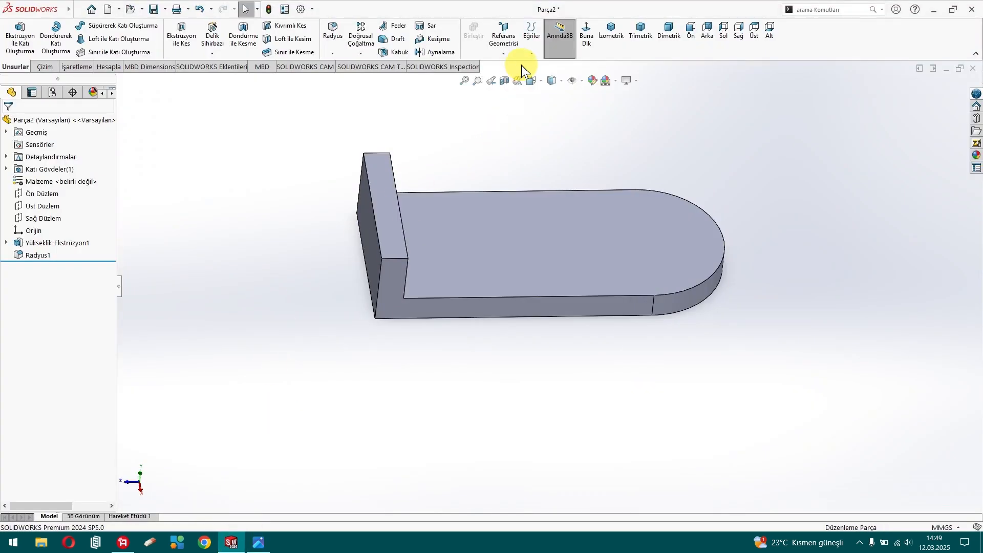
left_click(510, 57)
left_click(515, 81)
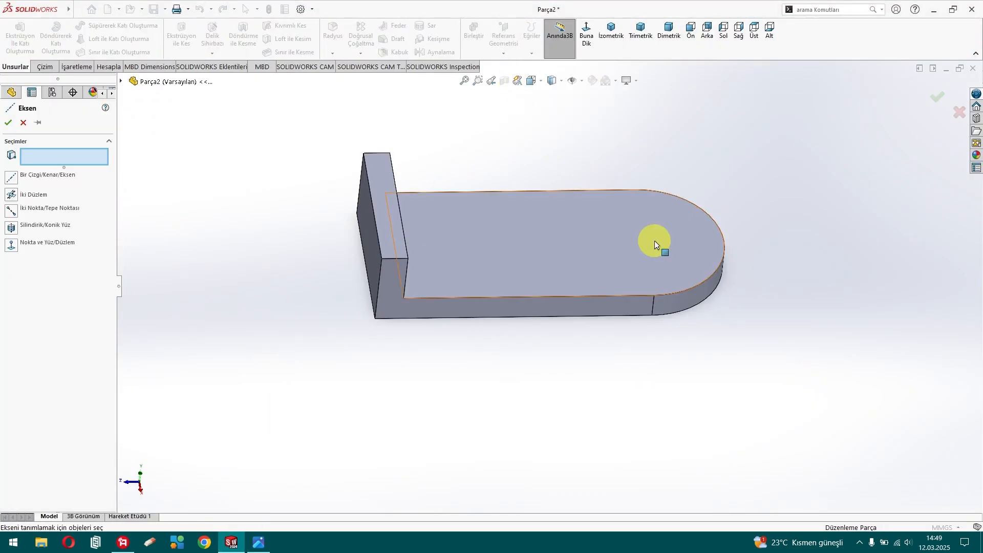
left_click(707, 290)
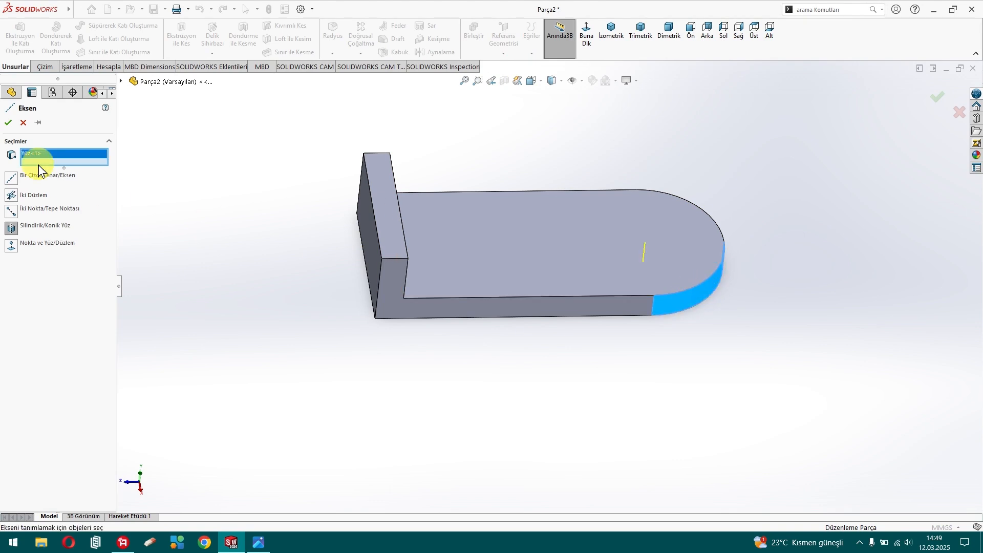
left_click(8, 124)
left_click_drag(652, 119, 657, 102)
left_click(688, 361)
- Start a sketch on the Right Plane (Sağ Düzlem) and draw a vertical centerline about 95 mm up the axis from the base plate's top
middle_click_drag(584, 388, 574, 303)
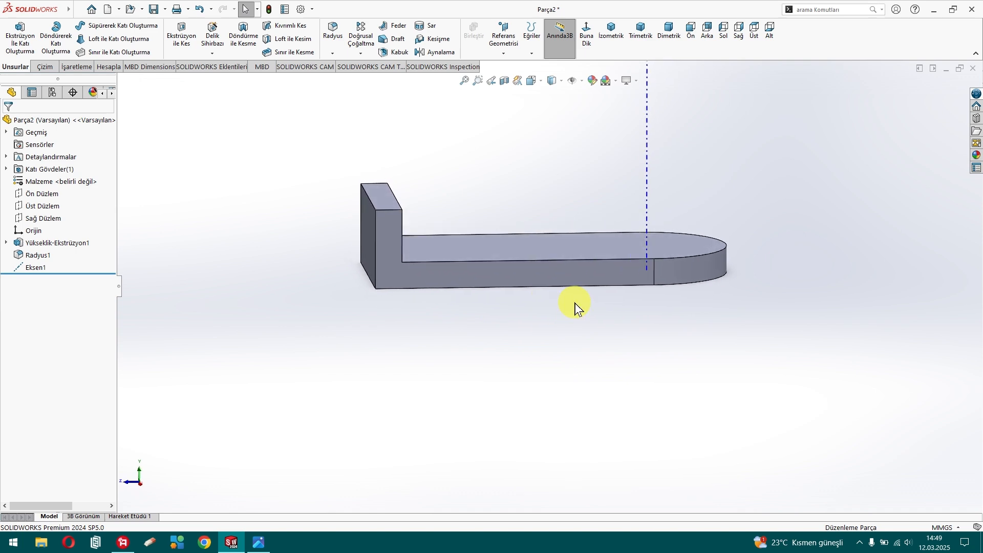
left_click(44, 215)
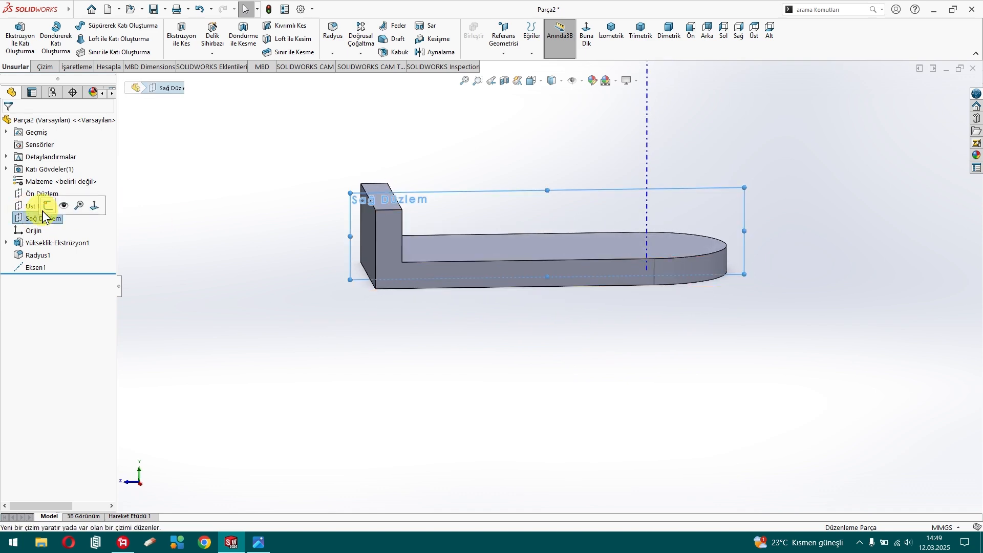
left_click(47, 206)
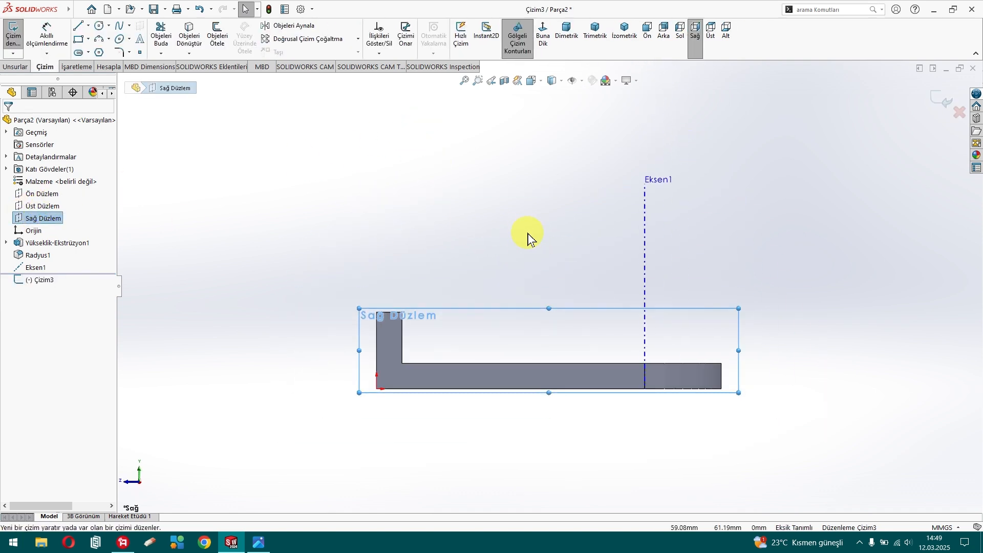
left_click(88, 25)
left_click(95, 64)
left_click(670, 394)
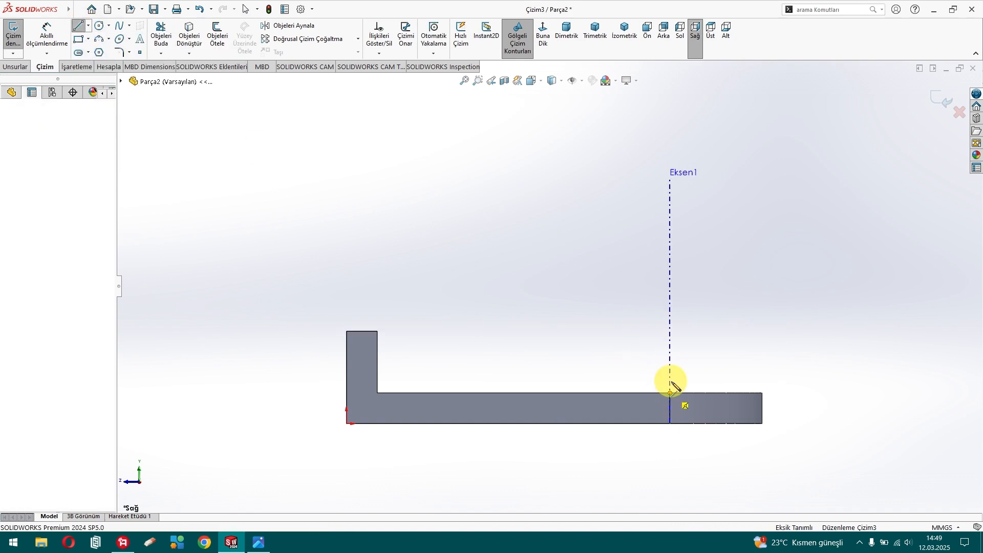
left_click(671, 101)
right_click(671, 101)
left_click(687, 111)
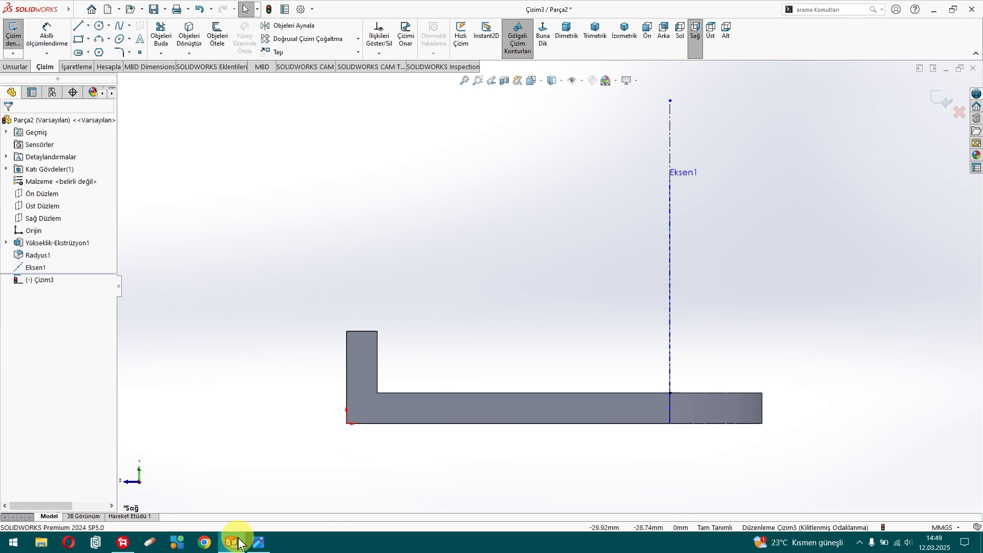
- Check the height in the reference drawing uyg 662.jpg and set the vertical centerline's length to 70 mm
left_click(259, 543)
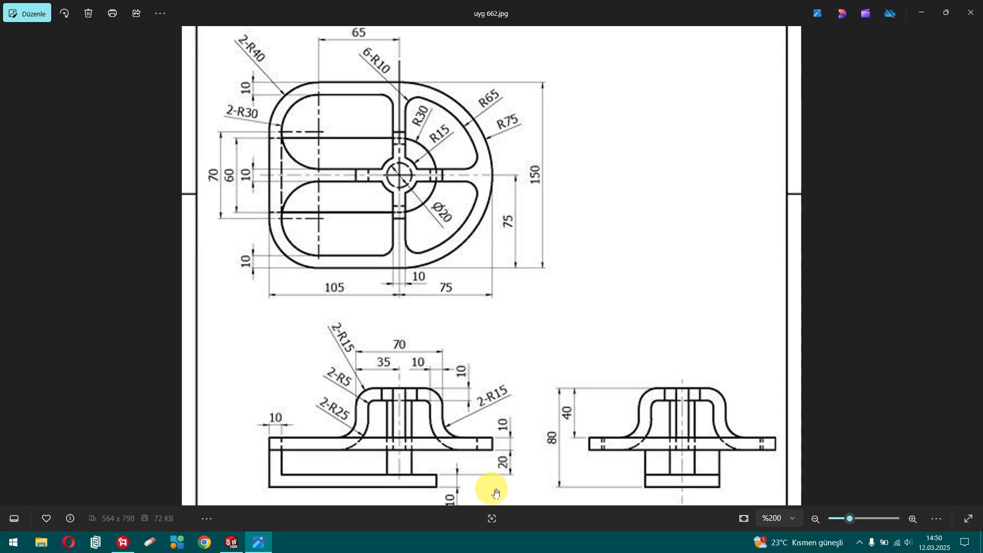
left_click(231, 543)
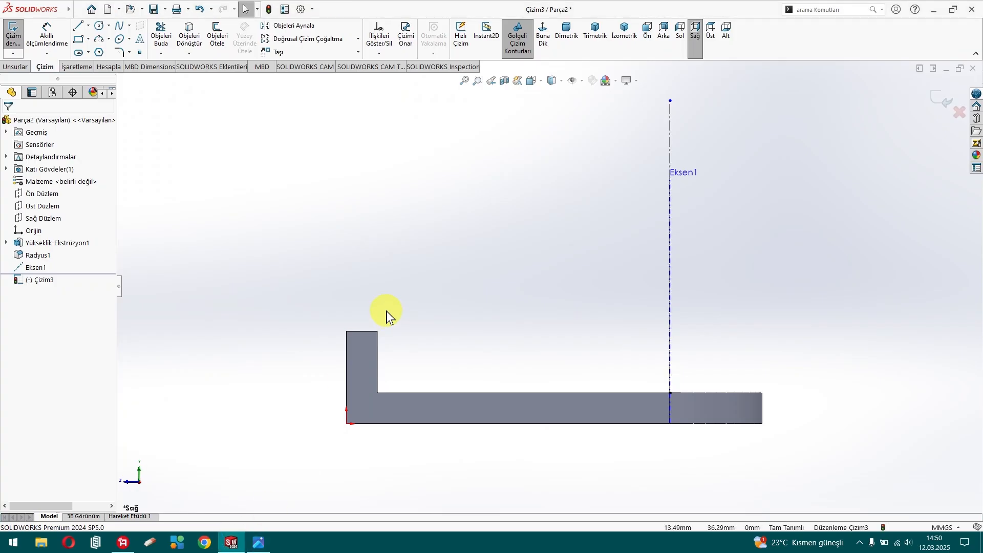
left_click(66, 50)
left_click(672, 164)
left_click(834, 189)
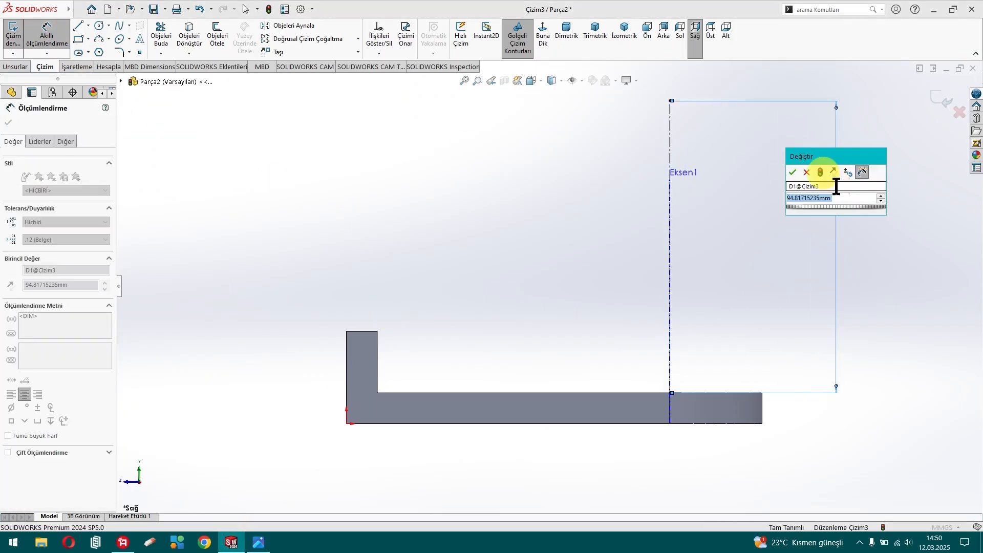
key("Return")
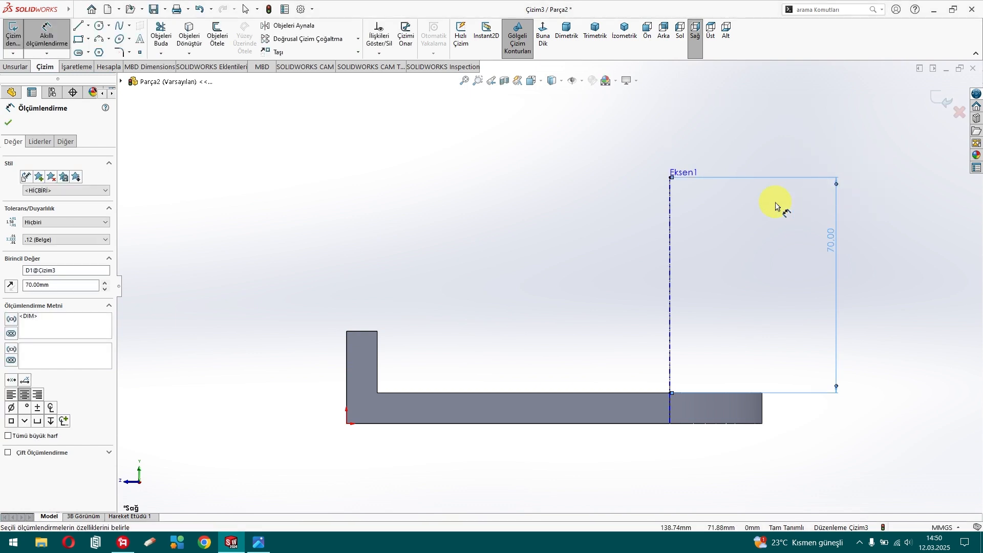
left_click(8, 123)
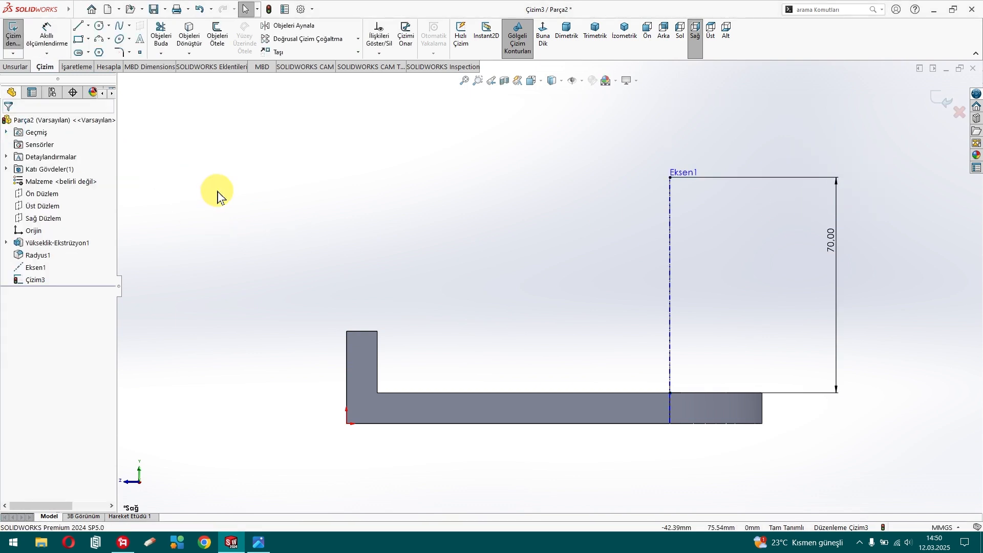
- Draw a horizontal line across the centerline's upper end and make that endpoint the line's midpoint
left_click(79, 26)
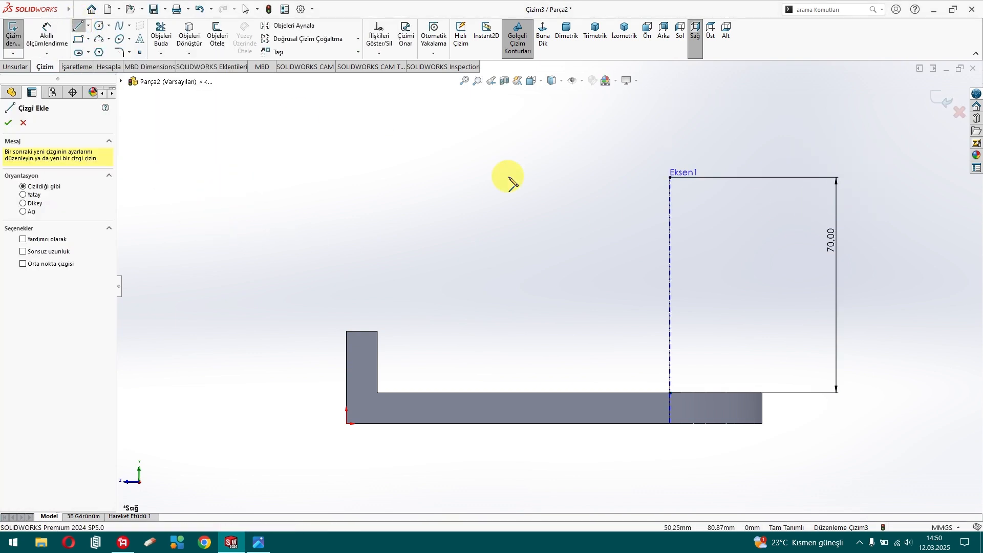
left_click(526, 178)
left_click(732, 178)
key("Escape")
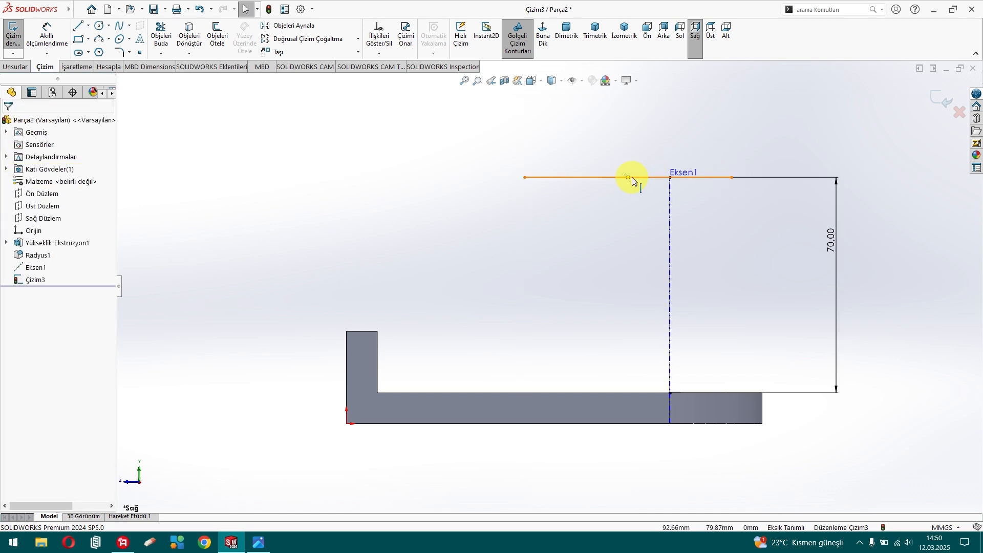
left_click(629, 177)
left_click(670, 177, "ctrl")
left_click(734, 135)
left_click(732, 143)
- Set the horizontal top line's length to 70 mm
left_click(47, 35)
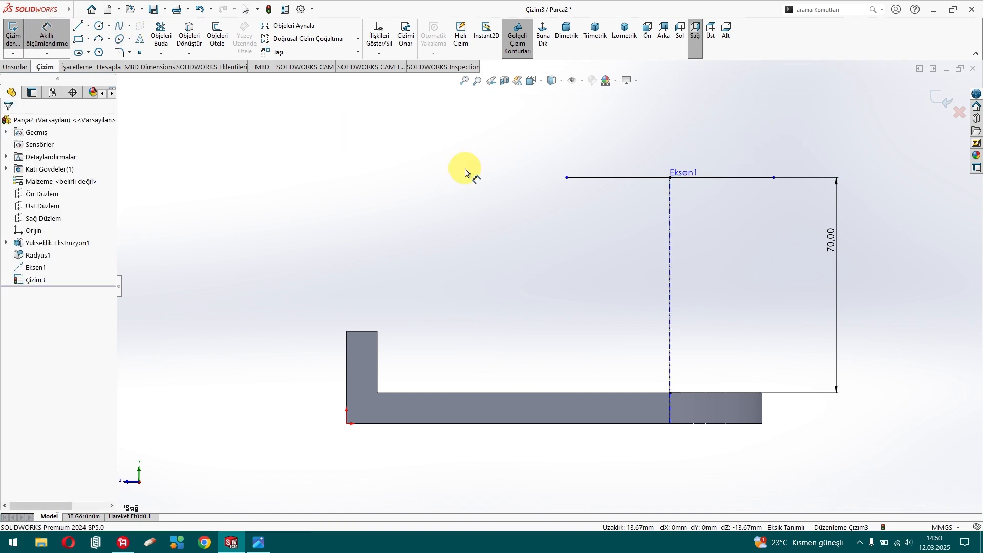
left_click(617, 184)
left_click(600, 132)
type("70")
key("Return")
key("Escape")
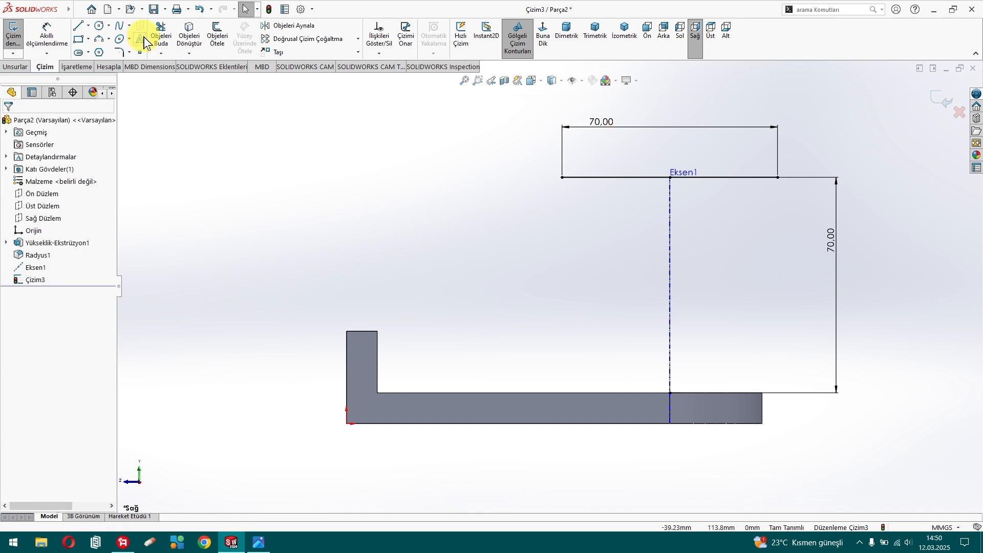
- Draw the profile's left wall and a flange reaching 70 mm to the upright leg's outer edge, resting on the leg's top
left_click(78, 26)
left_click(562, 178)
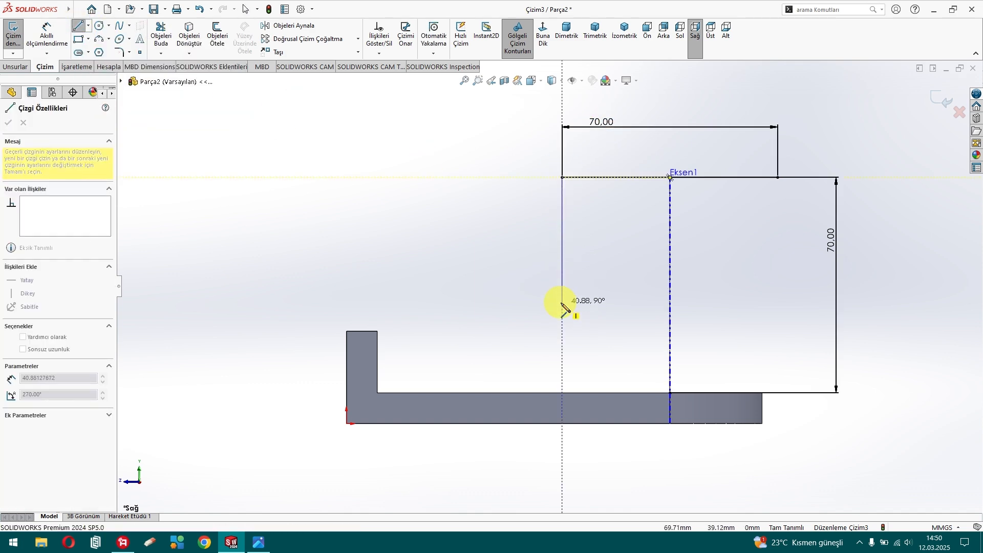
left_click(561, 296)
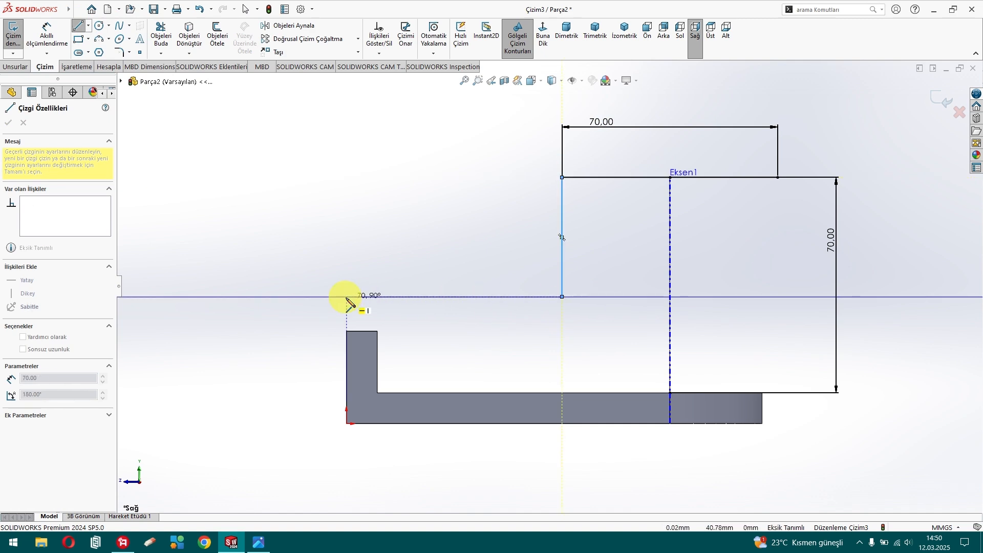
left_click(347, 296)
left_click(346, 331)
left_click(593, 331)
left_click(593, 202)
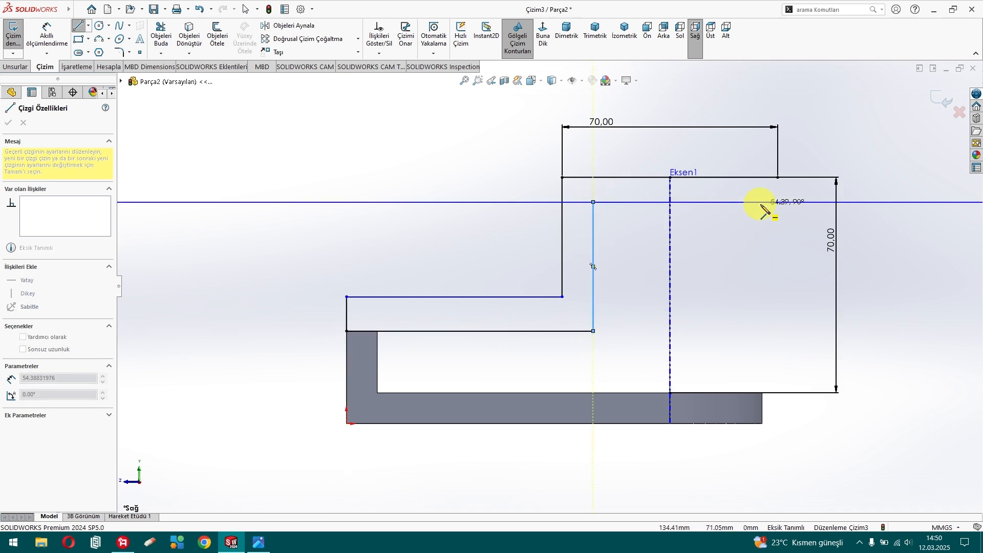
- Continue the profile with the inner top line, the right inner wall and the right flange about 55 mm long with its end edge
left_click(766, 203)
left_click(766, 331)
left_click(938, 331)
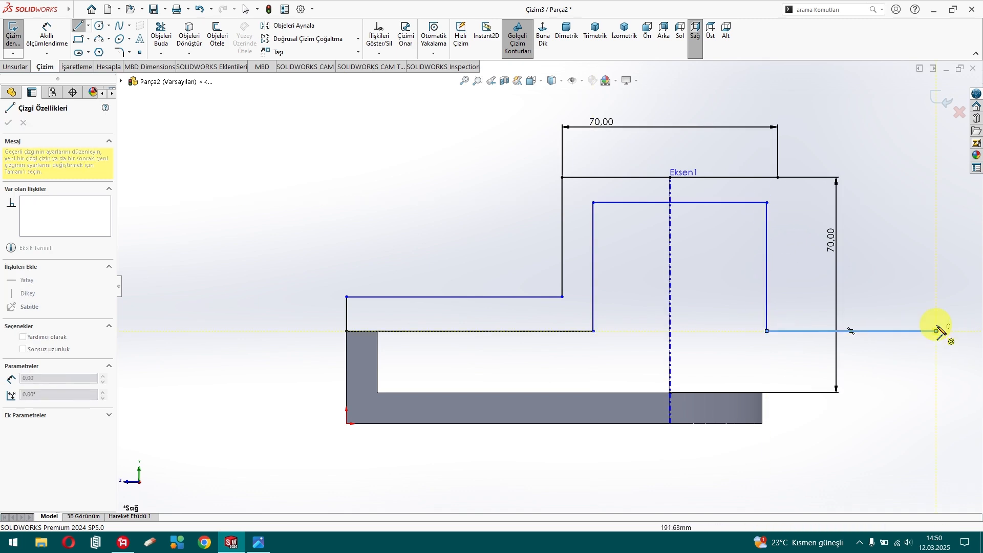
left_click(937, 307)
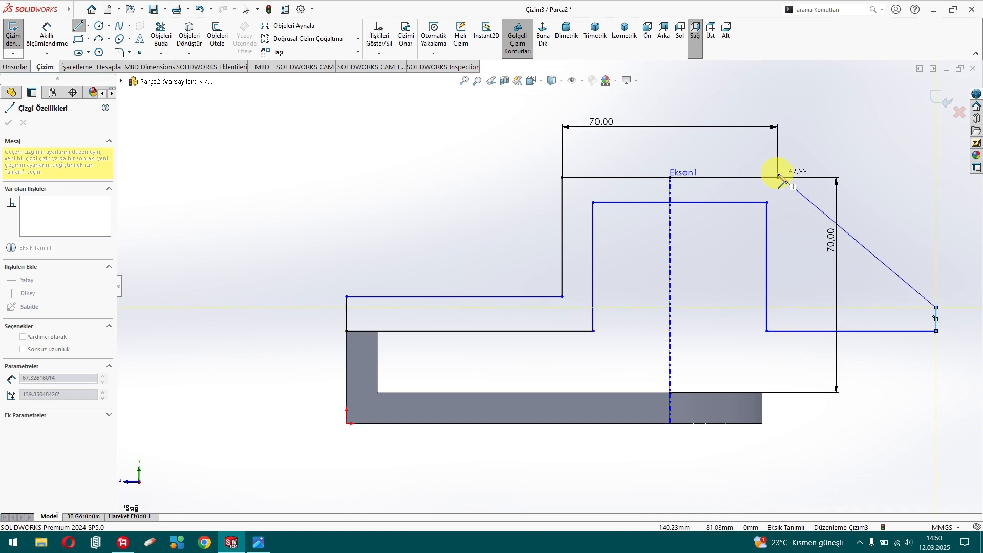
left_click(780, 314)
key("Escape")
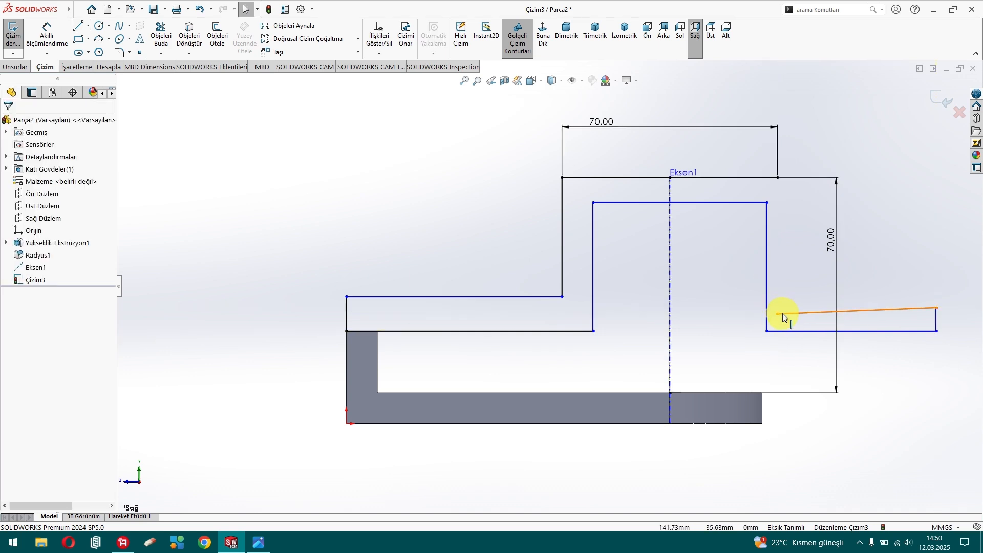
- Make the right flange's upper line horizontal and close the profile with a line up to the 70 mm top line's right end
left_click(782, 314)
left_click(797, 274)
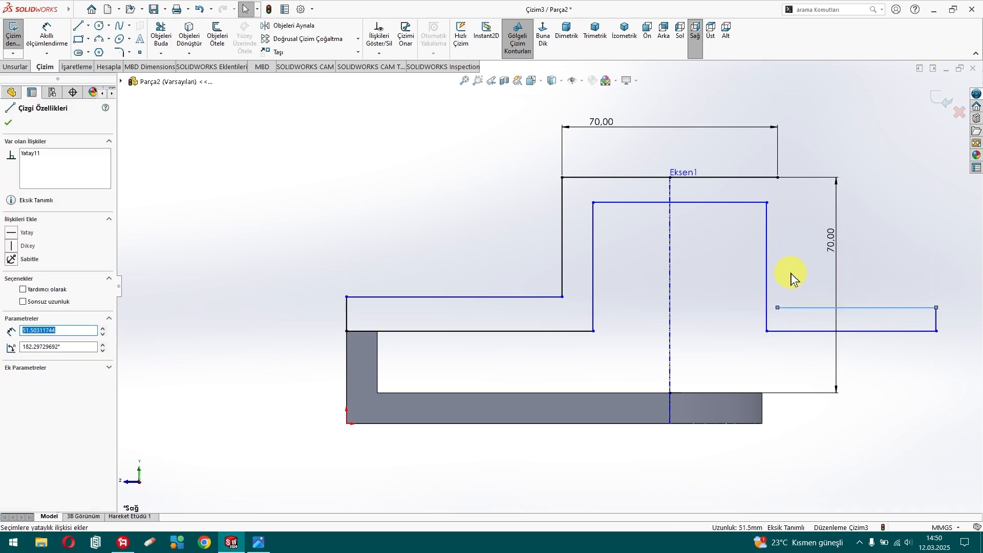
key("Escape")
left_click(79, 25)
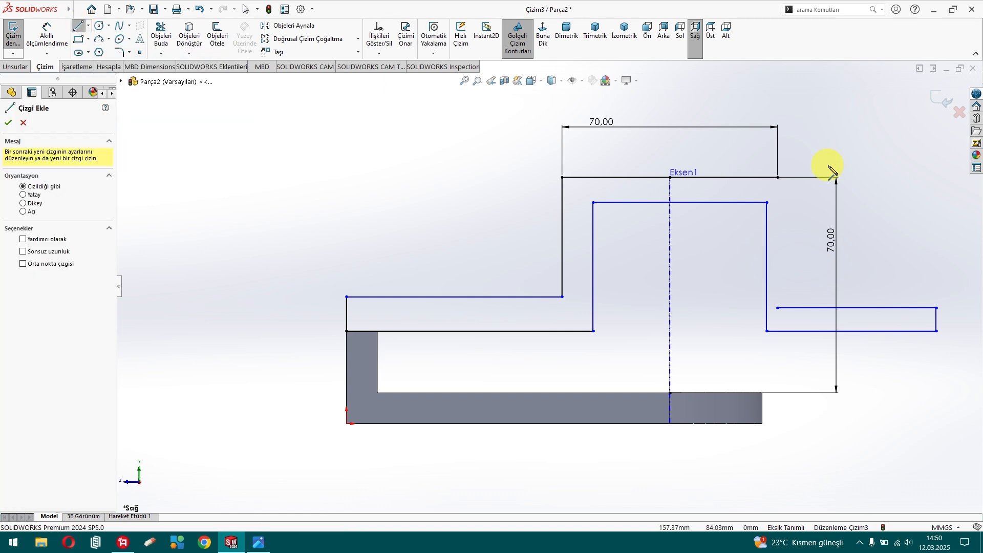
left_click(779, 178)
left_click(778, 308)
key("Escape")
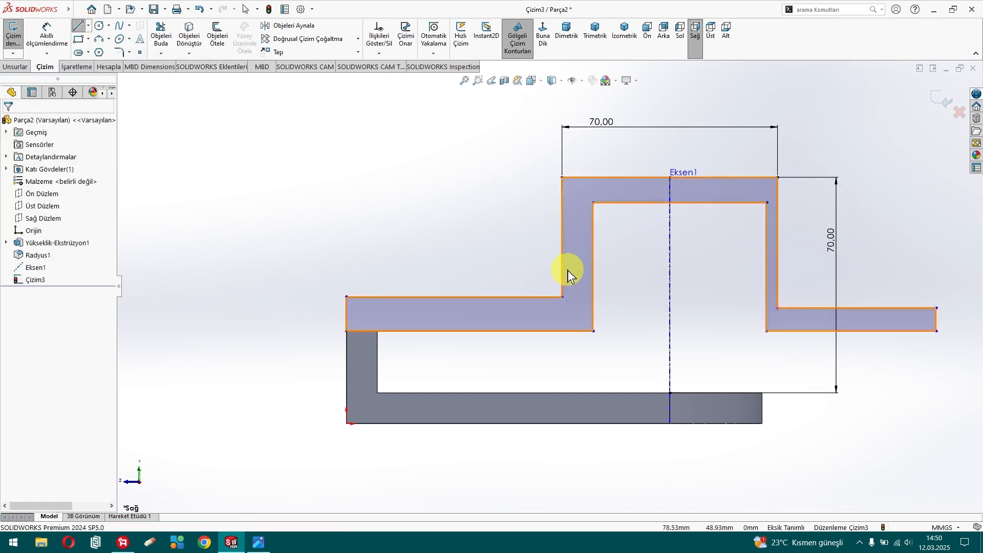
- Set the end edges of the left and right flanges to 10 mm each
left_click(46, 32)
left_click(346, 321)
left_click(313, 318)
type("10")
key("Return")
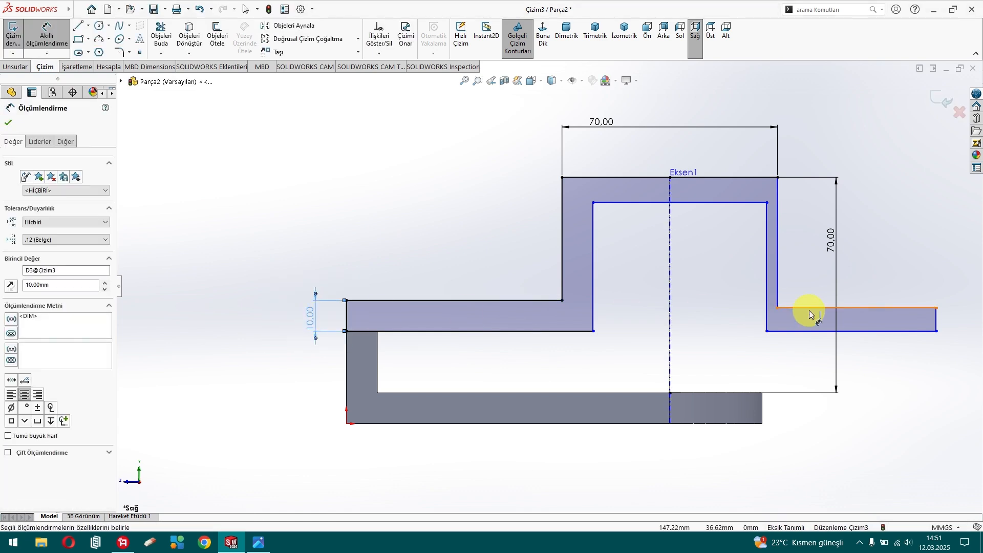
left_click(938, 320)
left_click(953, 321)
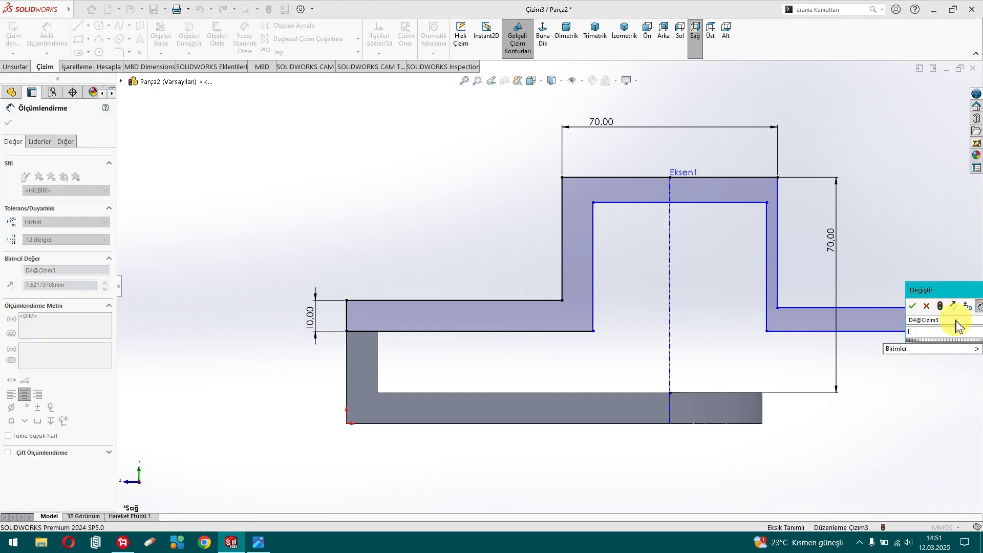
type("10")
key("Return")
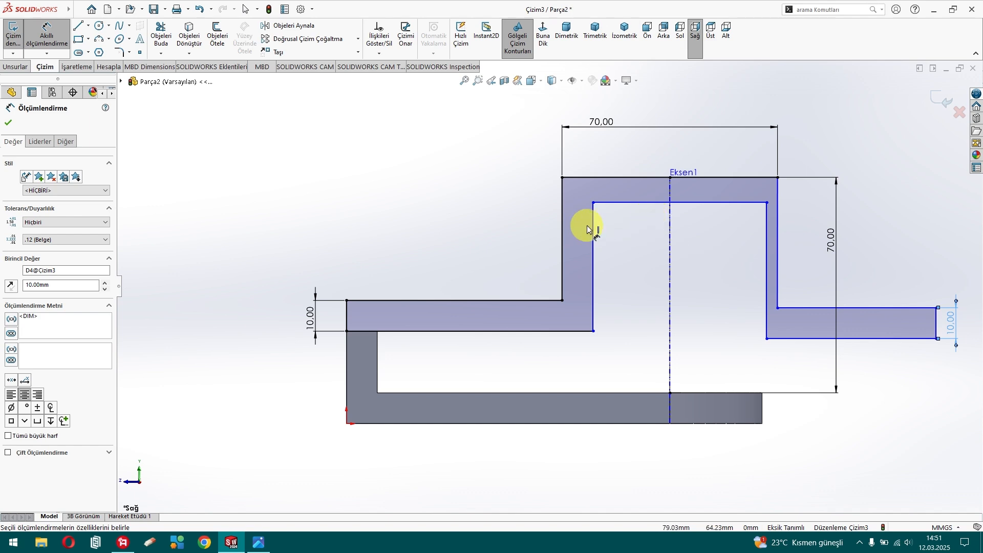
- Set the left wall's thickness and the top wall's thickness to 10 mm each
left_click(594, 271)
left_click(563, 177)
left_click(512, 121)
key("Return")
left_click(737, 178)
left_click(717, 202)
left_click(470, 193)
type("10")
key("Return")
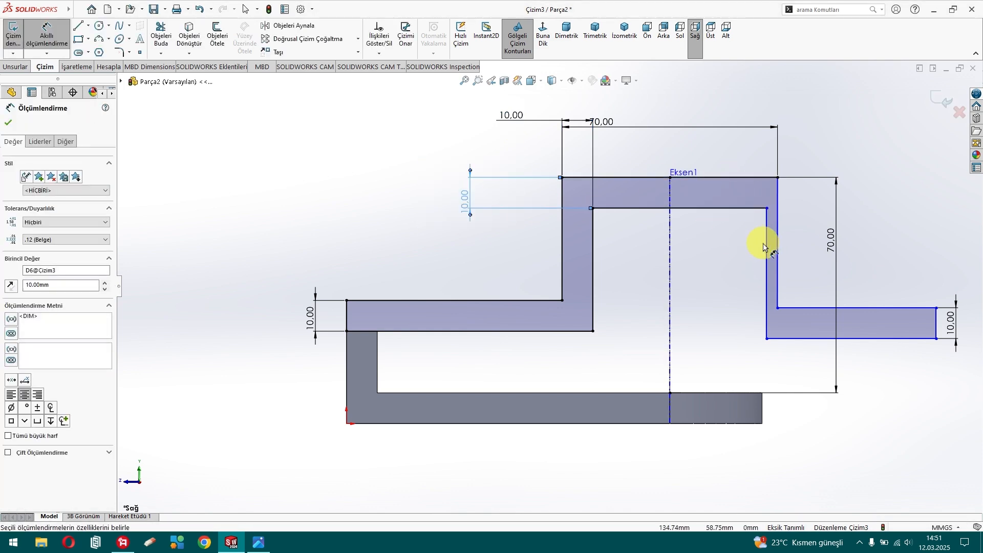
- Dimension between the right wall's inner and outer lines with an angle of 10°
left_click(767, 246)
left_click_drag(771, 240, 769, 113)
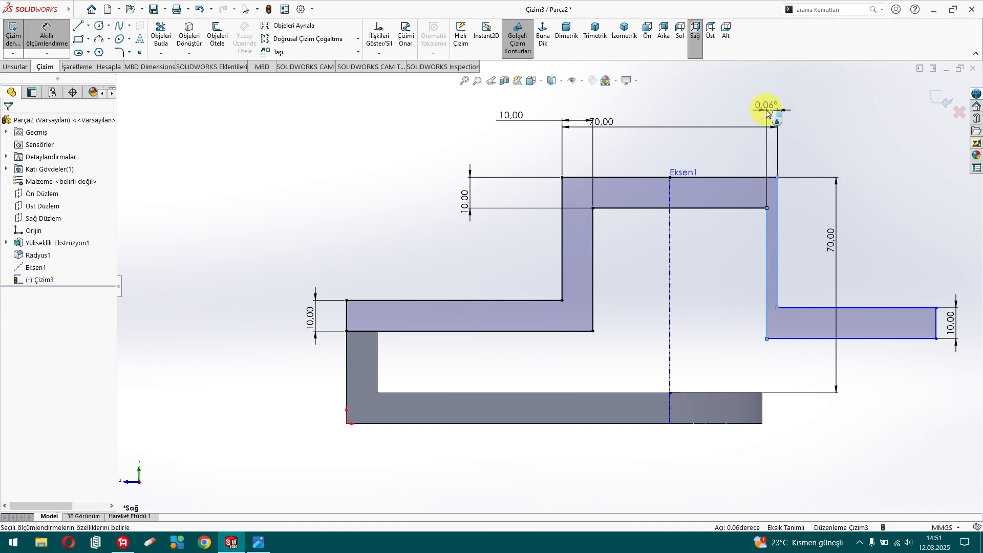
left_click(767, 112)
type("10")
key("Return")
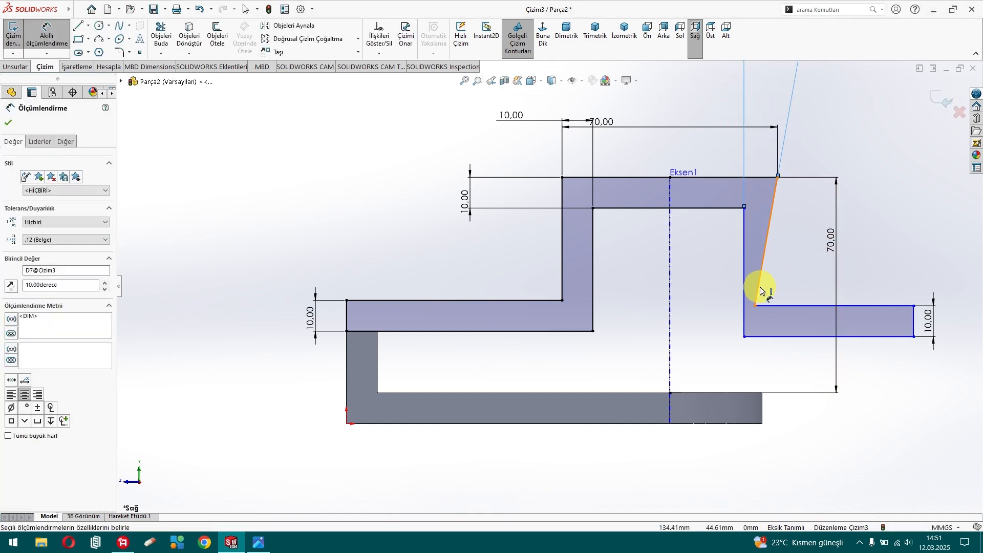
left_click(772, 306)
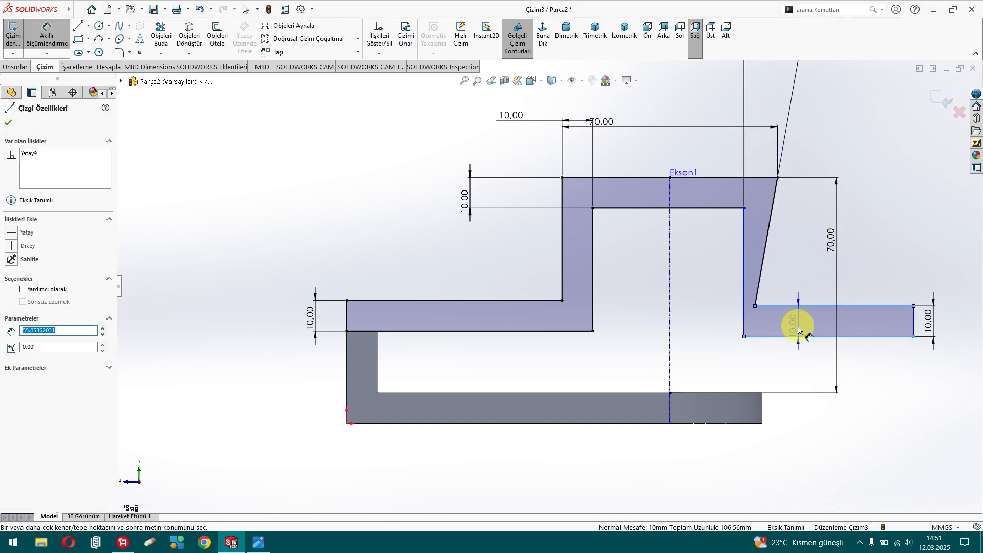
key("Escape")
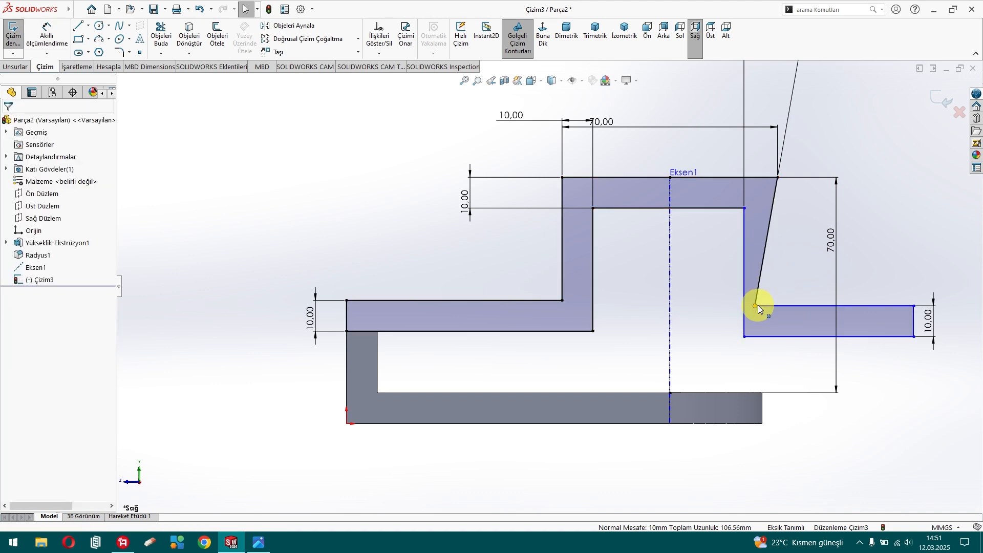
- Try to make the right wall's slanted outer line vertical, and delete the conflicting vertical relation
left_click(758, 286)
left_click(802, 246)
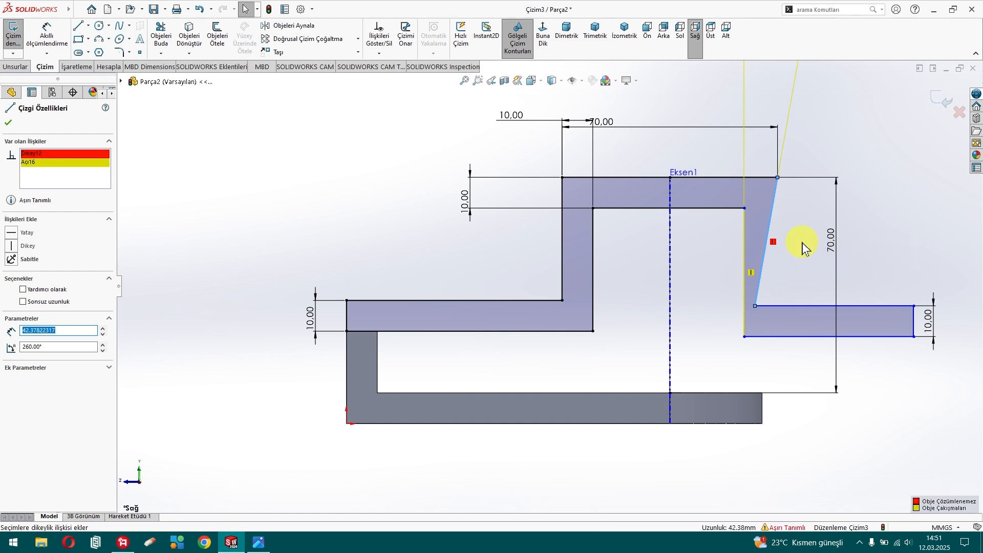
right_click(44, 155)
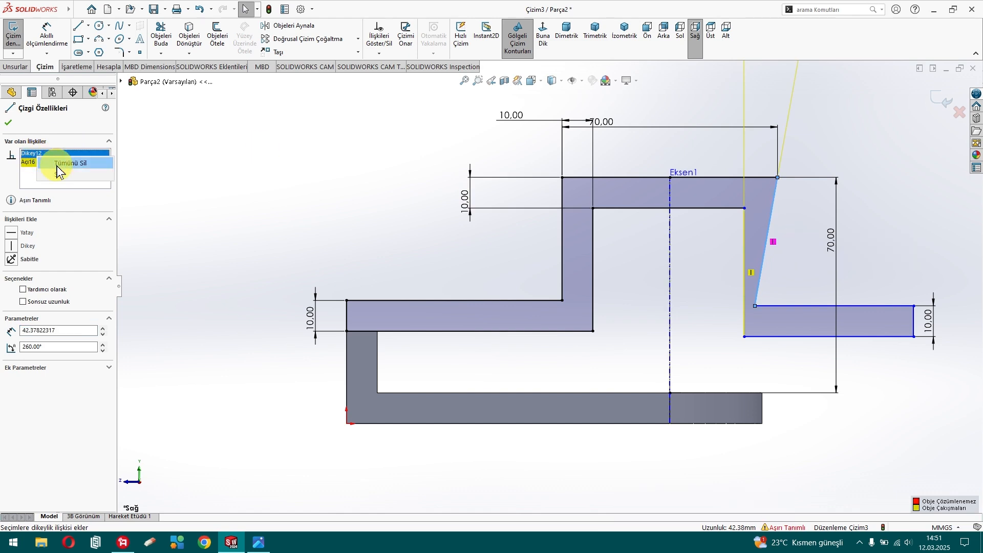
left_click(59, 175)
key("Escape")
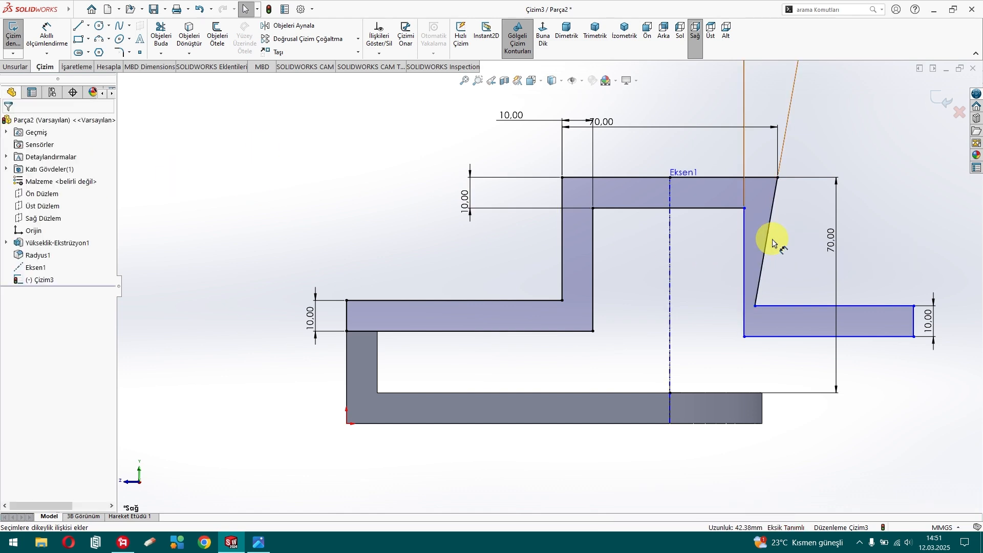
left_click(755, 308)
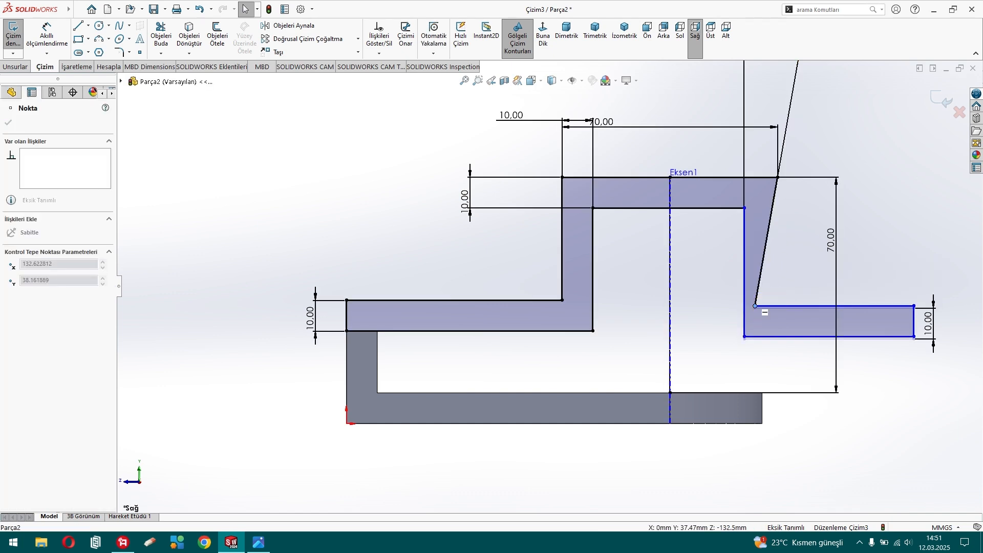
key("Escape")
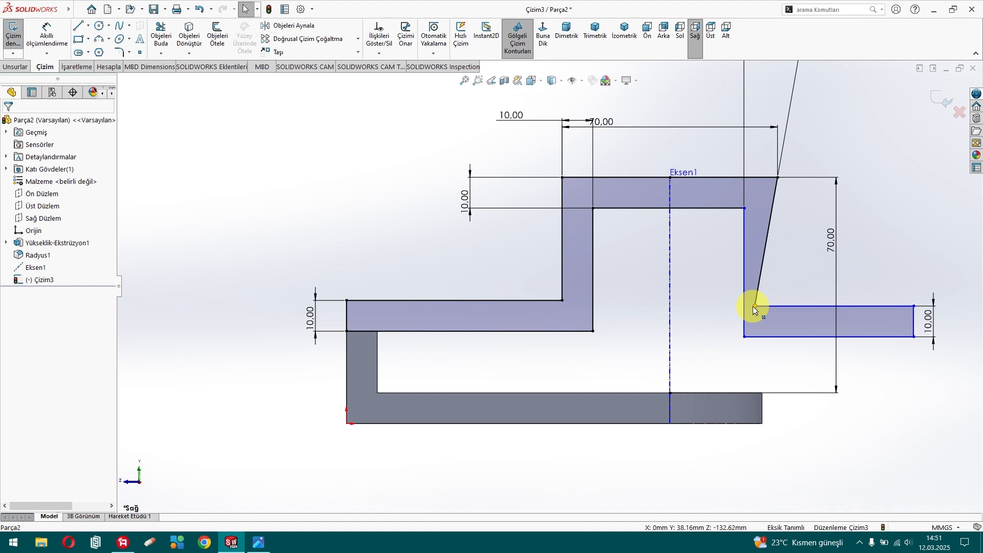
- Delete the right flange's upper line and the right wall's slanted outer line together with its angle dimension
left_click(767, 307)
key("Delete")
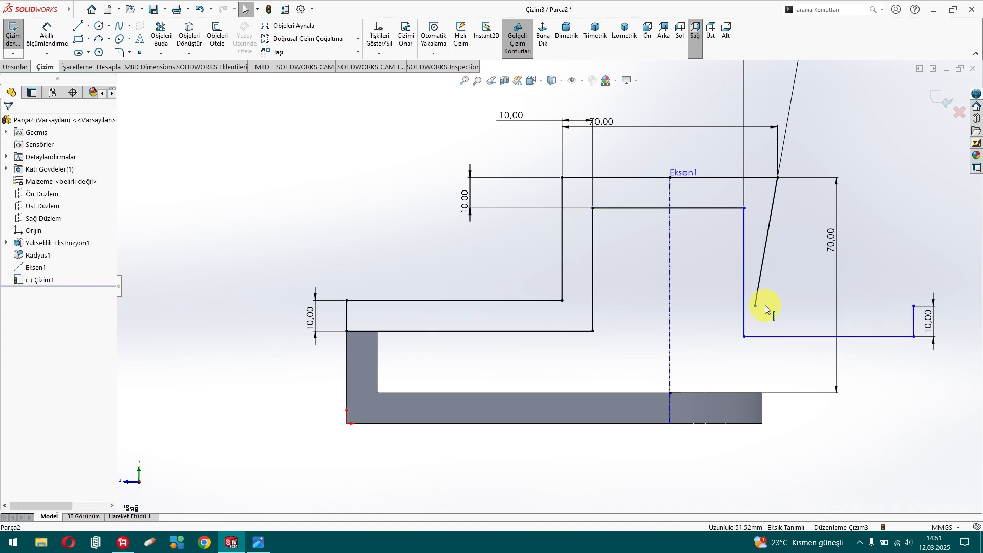
left_click(759, 283)
key("Delete")
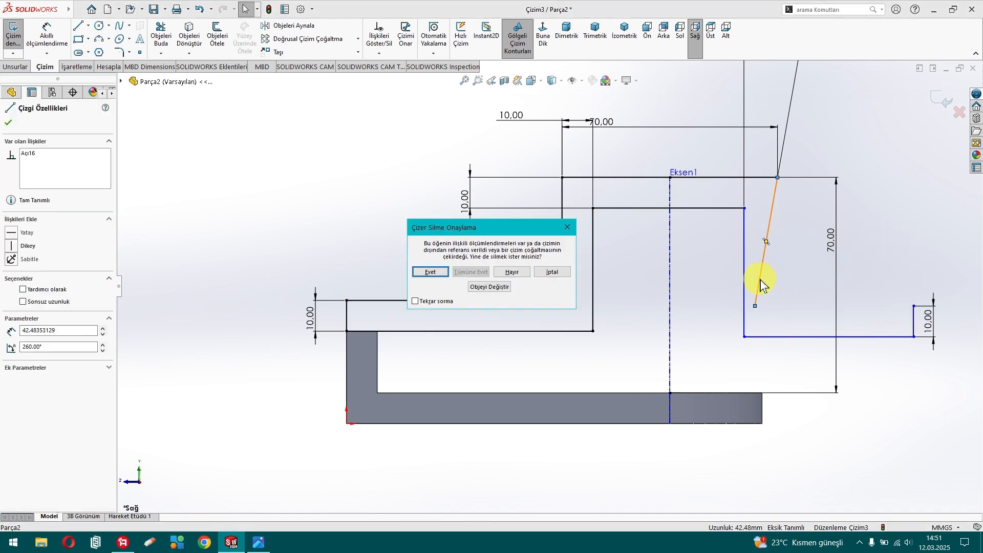
left_click(427, 272)
- Draw a vertical line down from the 70 mm top line's right end and a horizontal line to the right flange's end
left_click(78, 25)
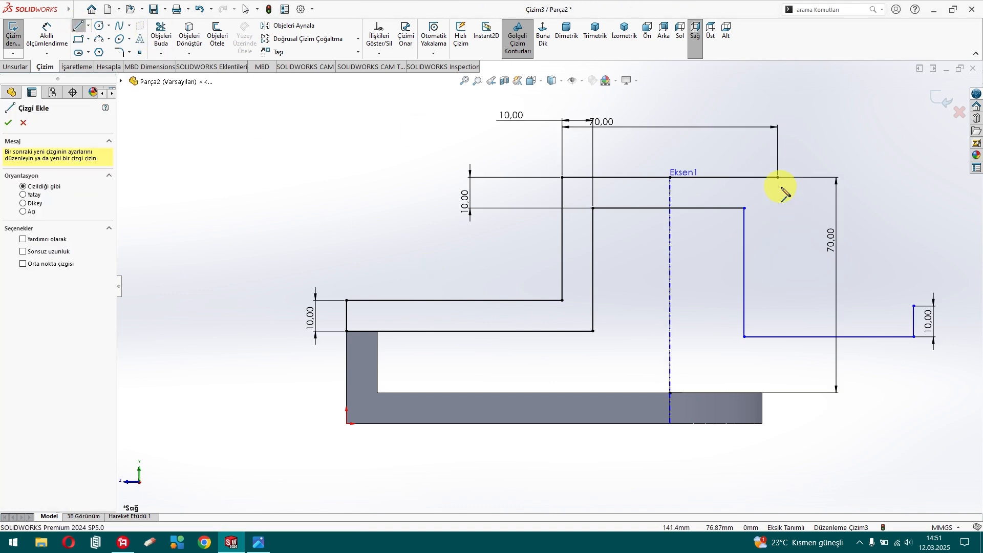
left_click(778, 178)
left_click(778, 306)
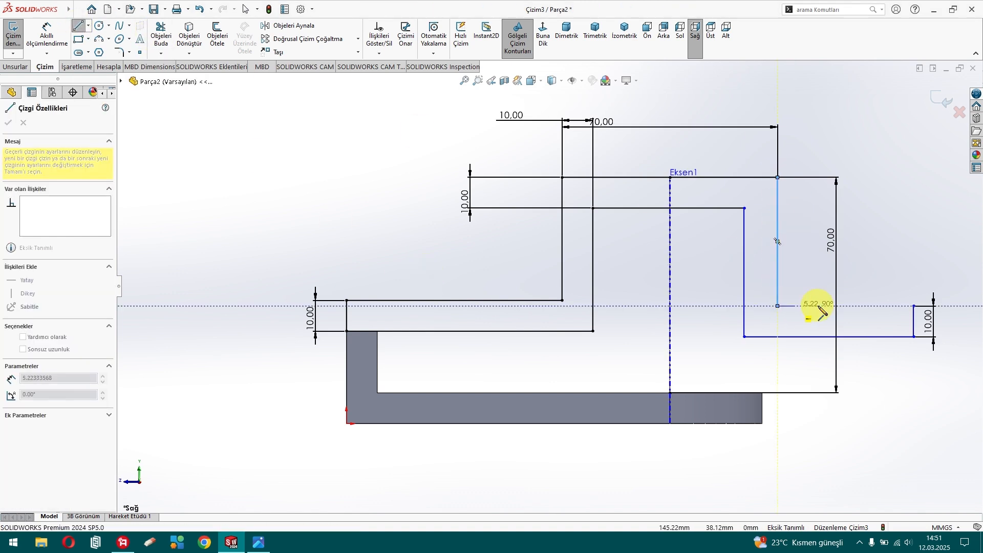
left_click(915, 306)
right_click(914, 307)
left_click(871, 314)
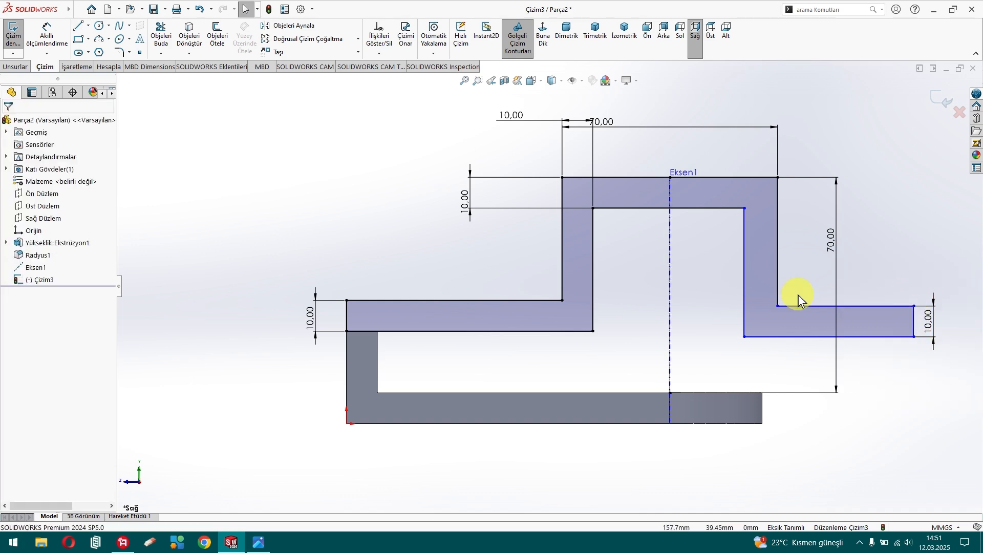
- Set the right wall's thickness between its inner and outer lines to 10 mm
left_click(46, 35)
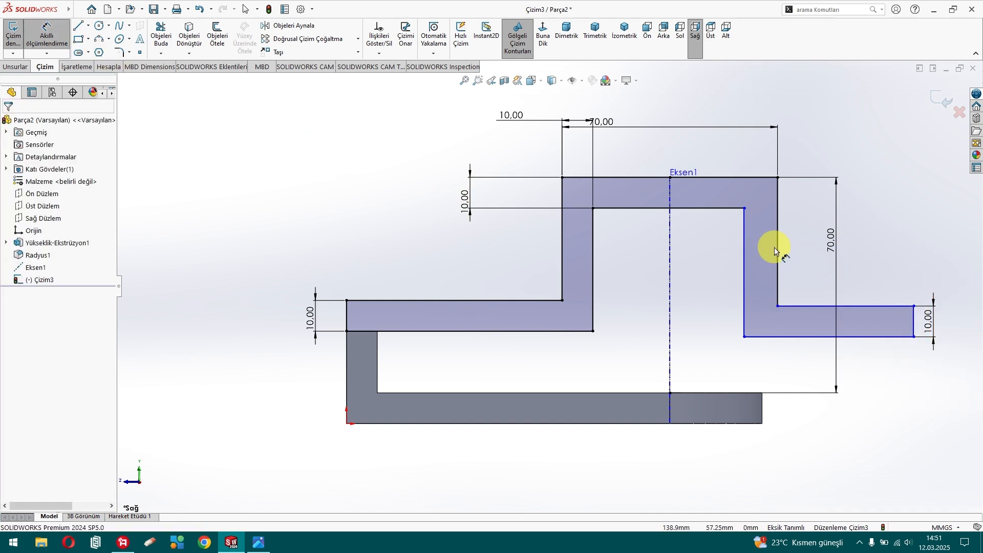
left_click(745, 254)
left_click(746, 99)
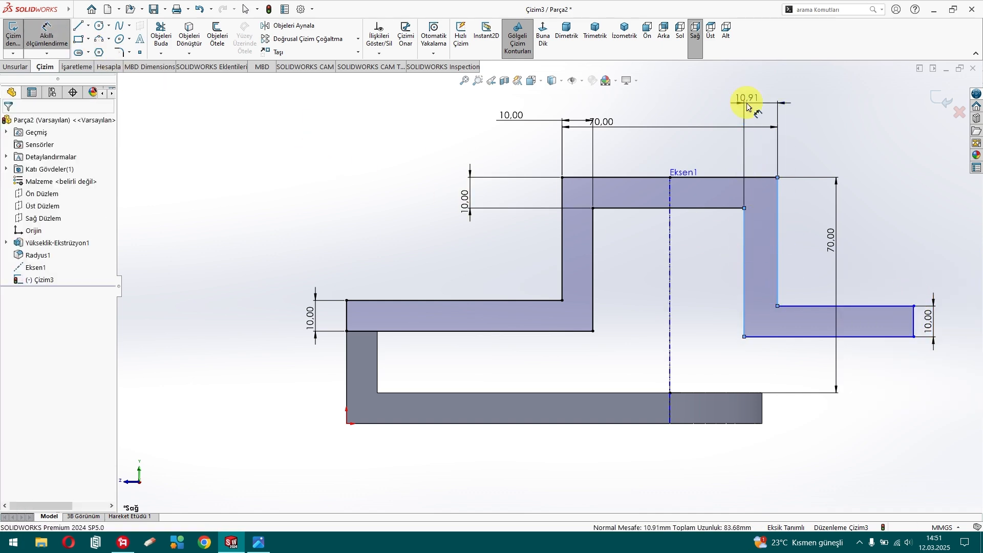
type("10")
key("Return")
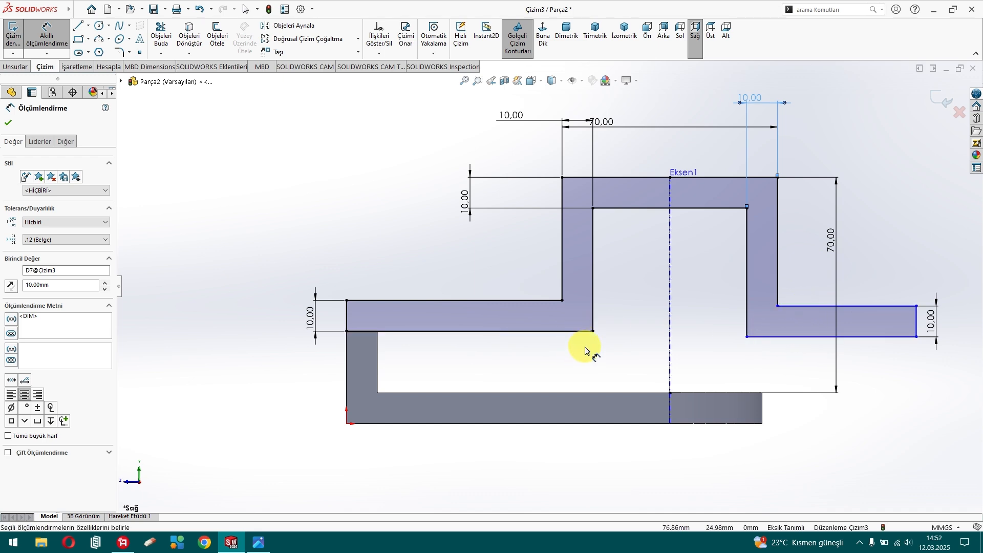
- Check the reference drawing, and set the overall length from the base's left edge to the right flange's end to 175 mm
scroll(578, 353, "up", 2)
scroll(681, 309, "down", 2)
scroll(548, 277, "down", 2)
scroll(545, 276, "up", 2)
key("alt+Tab")
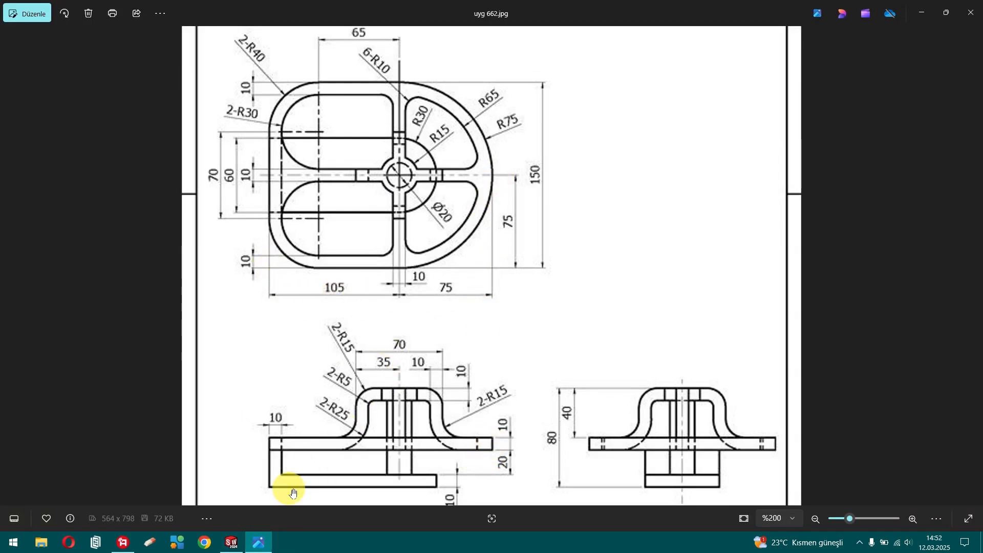
left_click(233, 542)
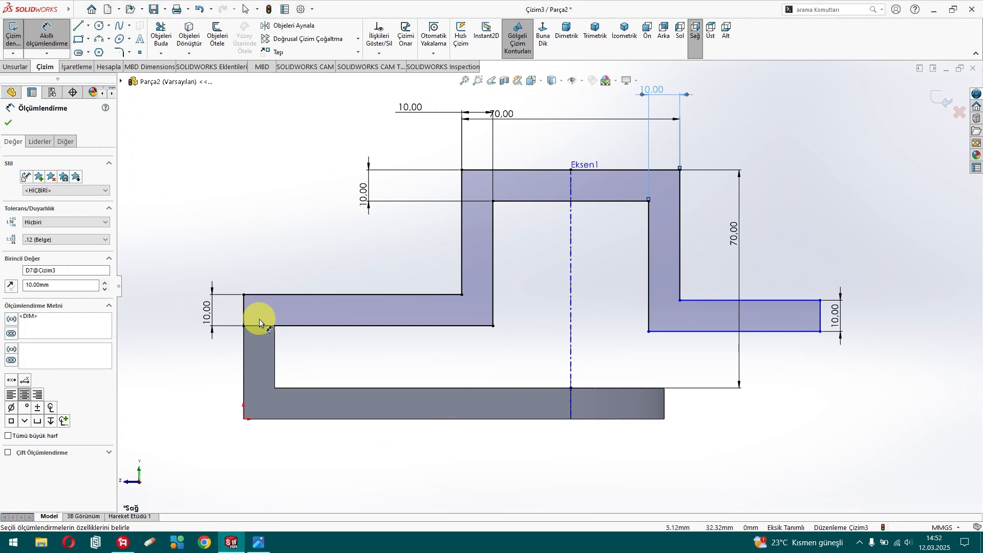
left_click(244, 337)
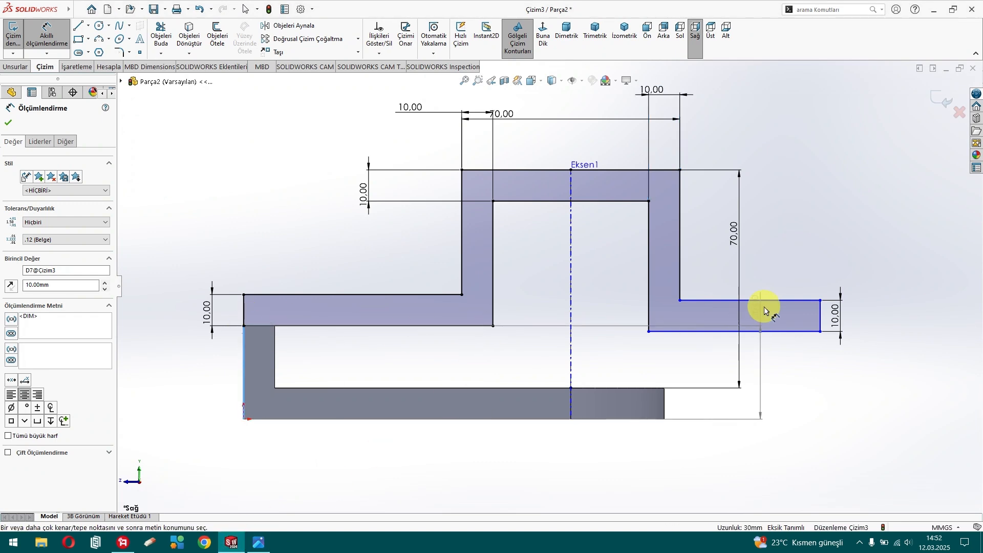
left_click(822, 318)
left_click(565, 478)
type("175")
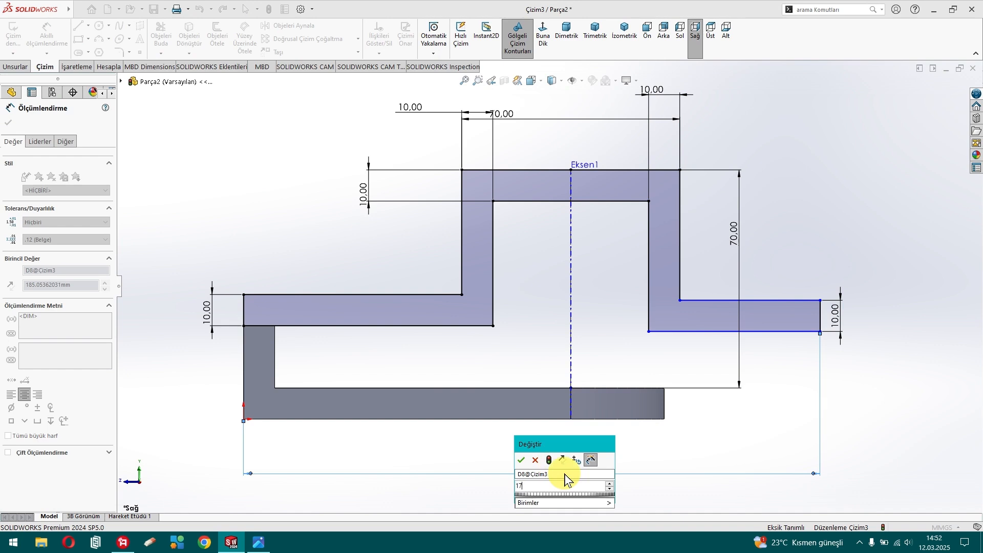
key("Return")
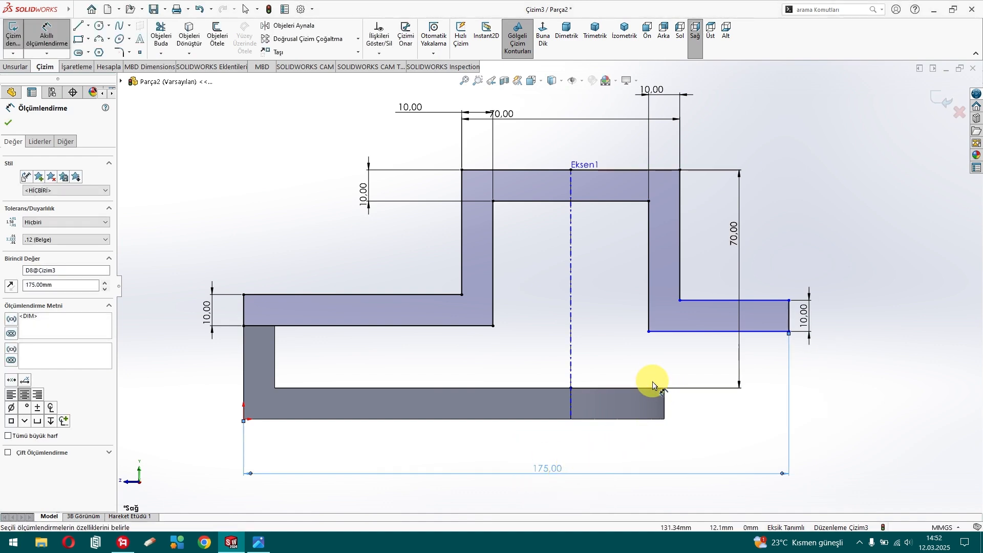
key("Escape")
- Make the bottom lines of the left and right flanges collinear
left_click(674, 331)
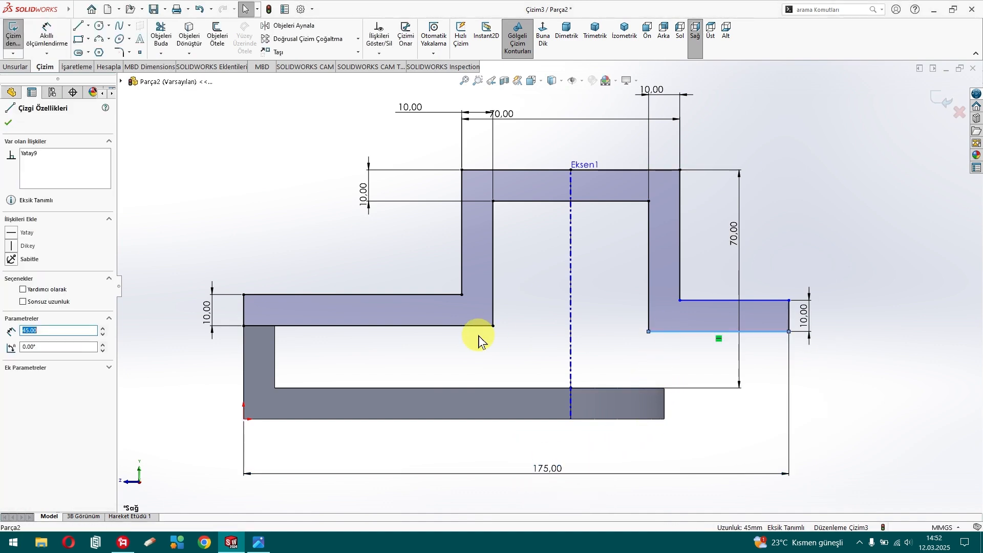
left_click(467, 326, "ctrl")
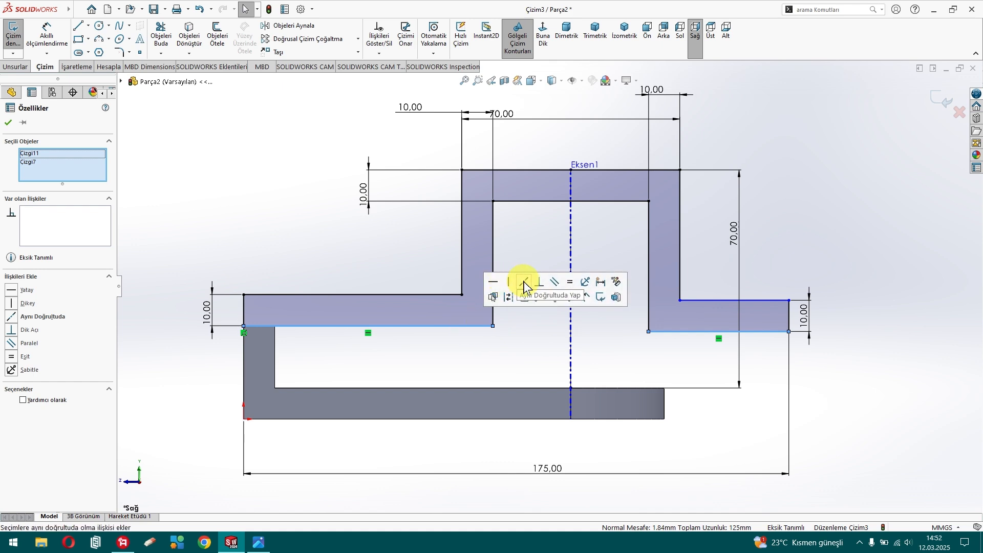
left_click(523, 281)
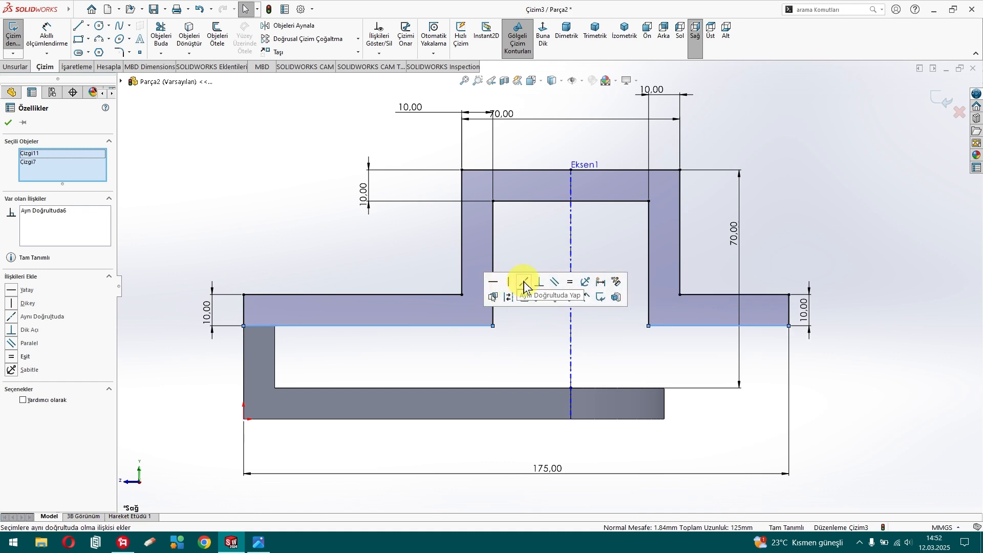
left_click(8, 123)
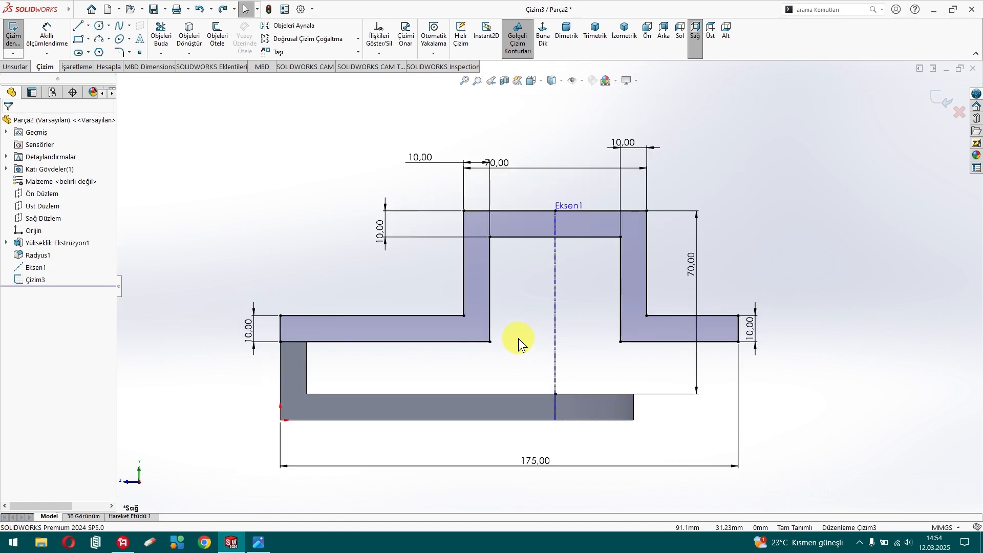
- Trim the two horizontal lines of the top wall on the right side of the vertical axis
left_click(160, 33)
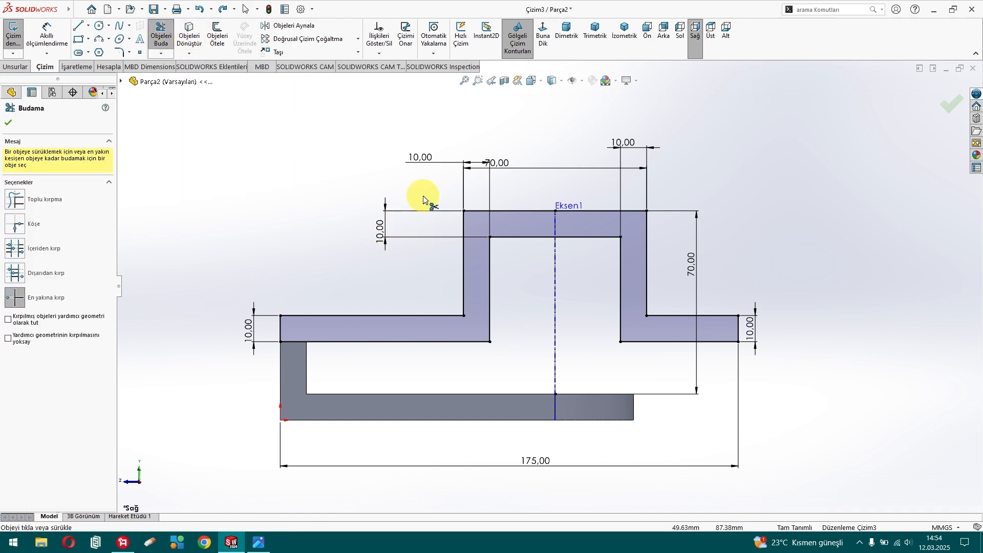
left_click(563, 210)
left_click(515, 284)
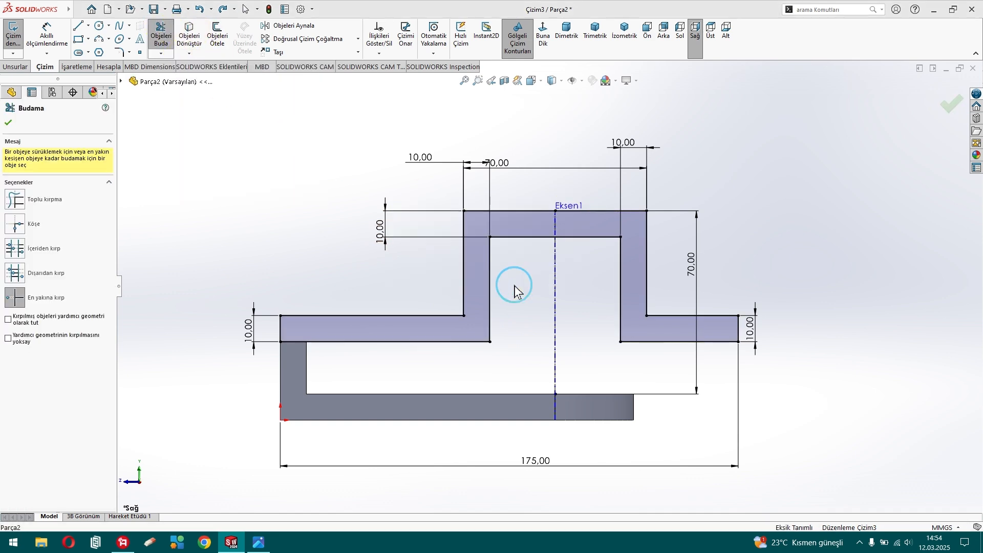
left_click(566, 240)
key("Escape")
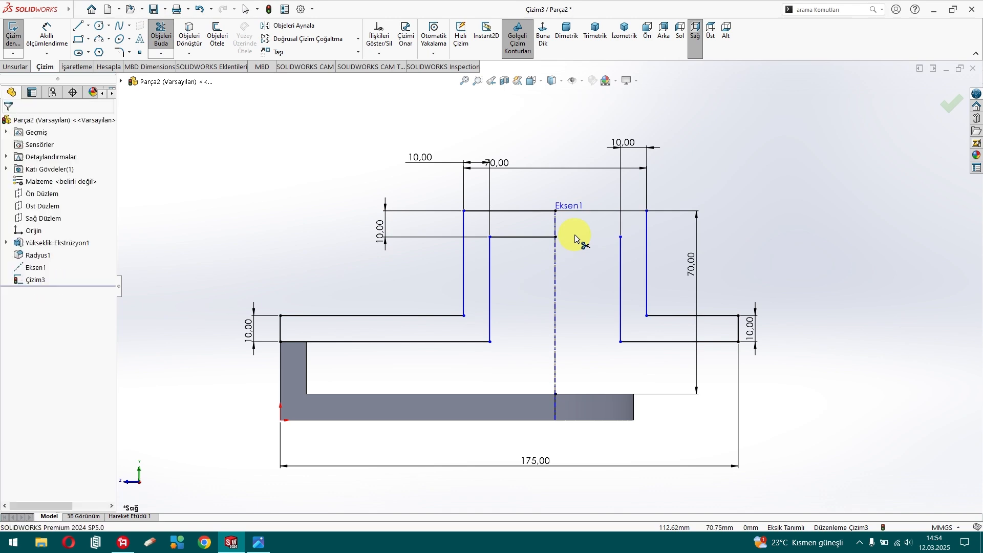
- Delete the remaining right wall and right flange lines along with the selected dimensions
left_click_drag(587, 187, 776, 361)
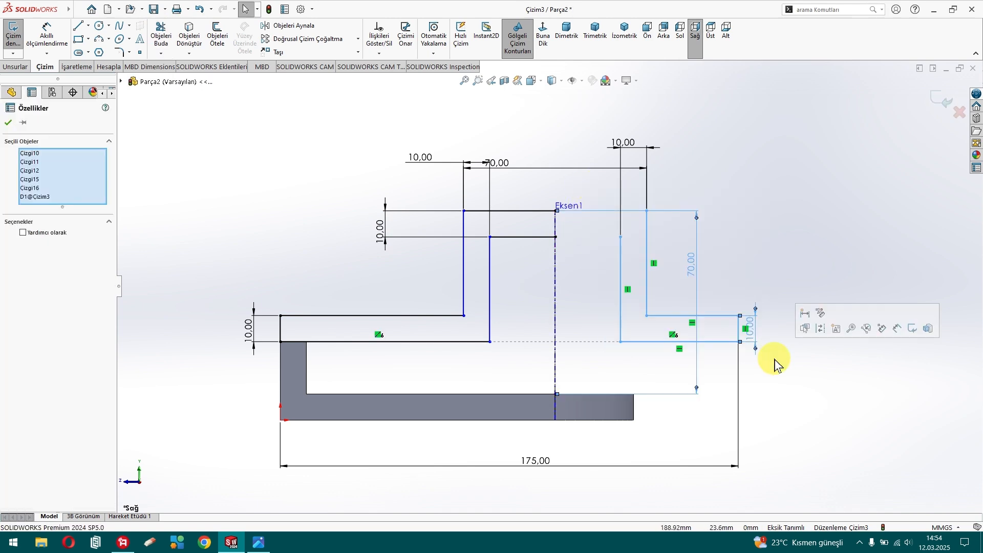
key("Delete")
left_click(468, 272)
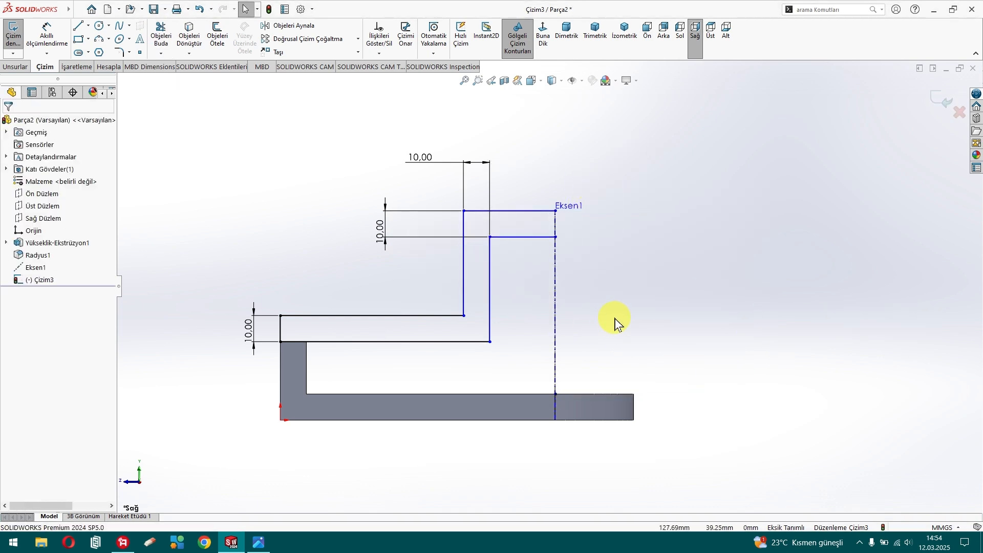
- Close the half profile with a vertical line on the axis between the top wall's two line ends
left_click(78, 26)
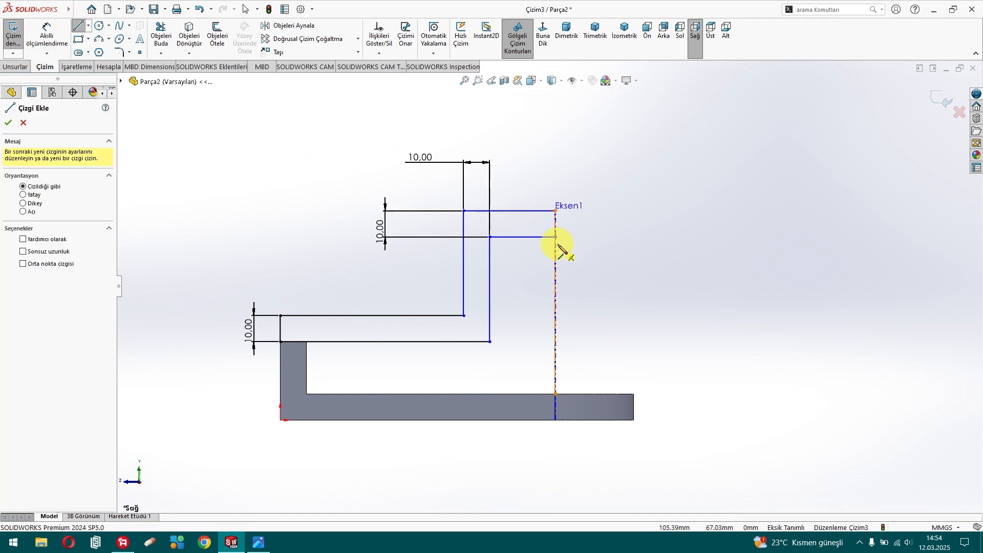
left_click(556, 237)
left_click(556, 211)
key("Escape")
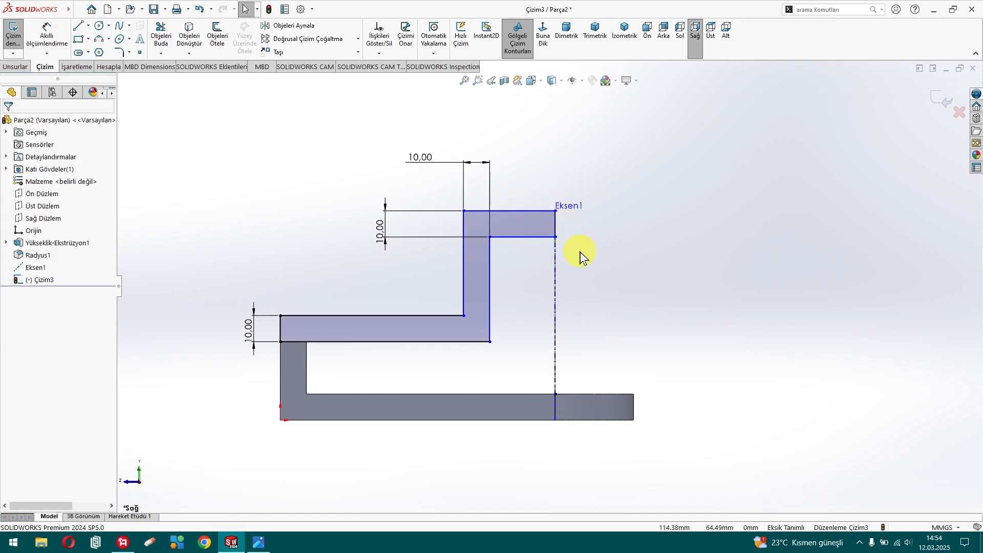
- Extrude the closed half profile 10 mm with the Mid Plane end condition, merged with the base
left_click(16, 67)
left_click(30, 52)
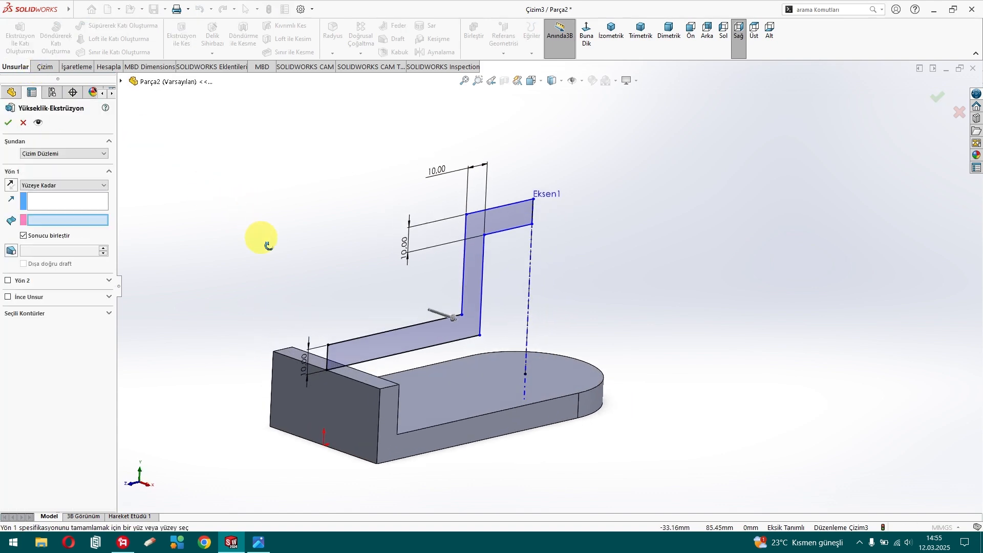
left_click(73, 180)
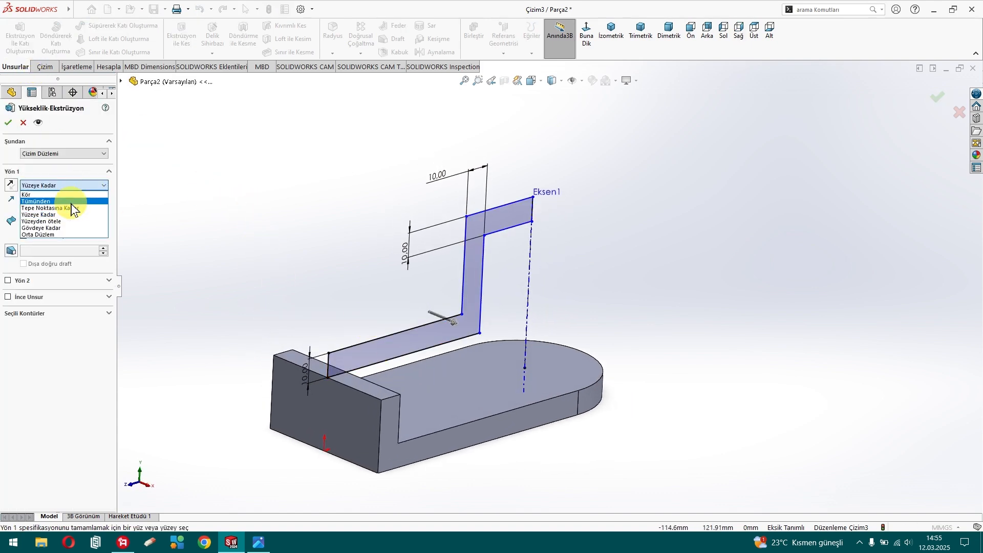
left_click(66, 230)
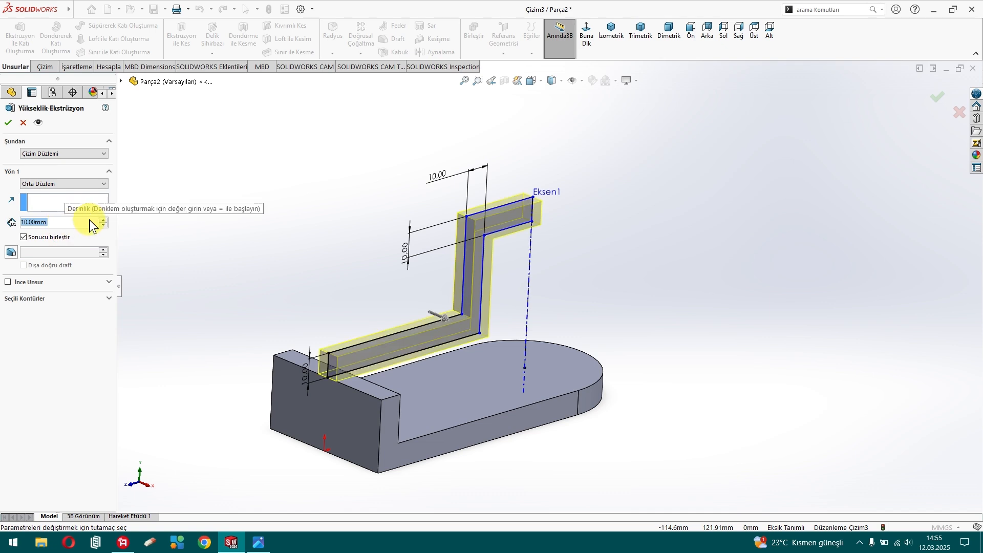
left_click(8, 123)
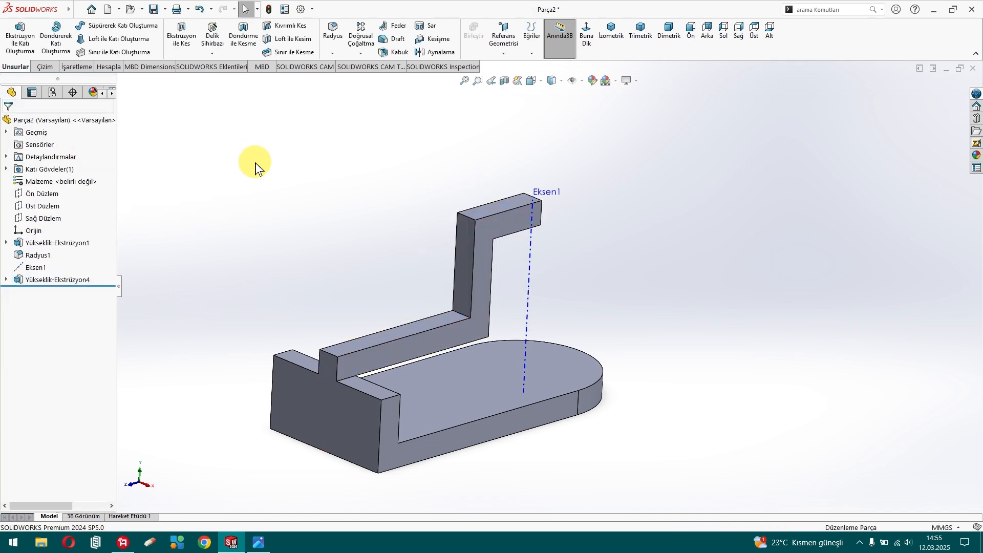
- Start a new sketch on the Right Plane
middle_click_drag(154, 230, 198, 213)
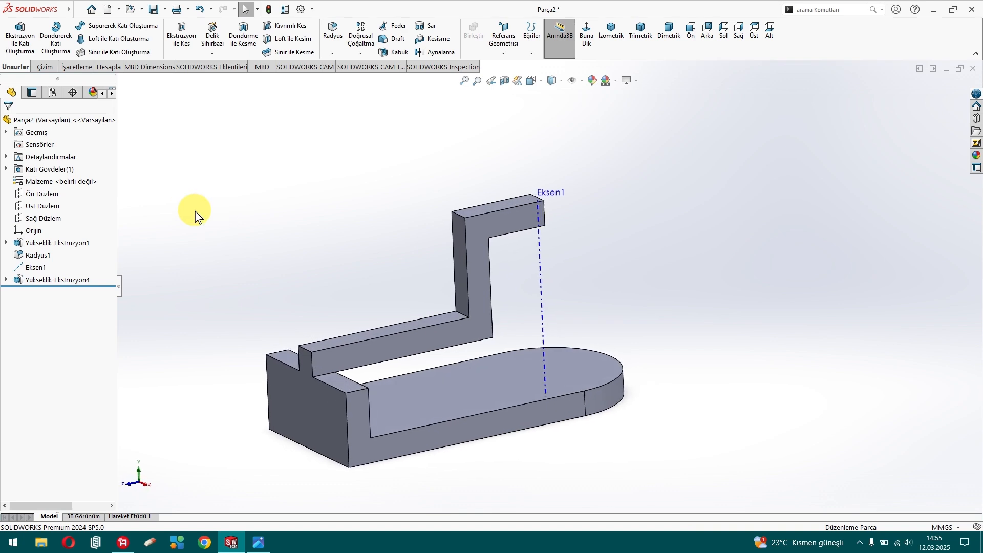
left_click(48, 218)
left_click(53, 197)
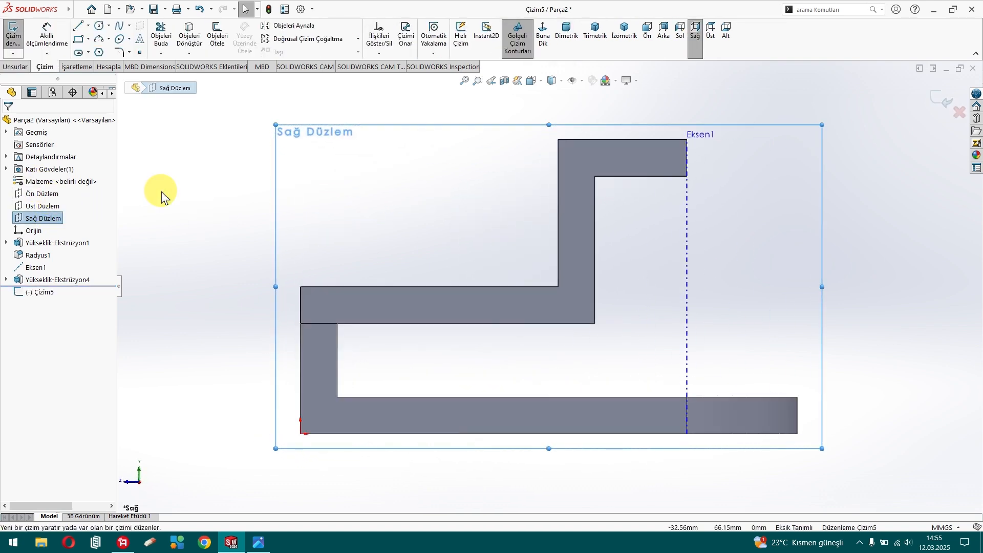
- Sketch a closed stepped profile from the existing arm's end face at the axis, going outward, down and outward again, with a flange about 13 mm thick
scroll(283, 181, "up", 4)
scroll(767, 249, "down", 3)
scroll(311, 152, "up", 1)
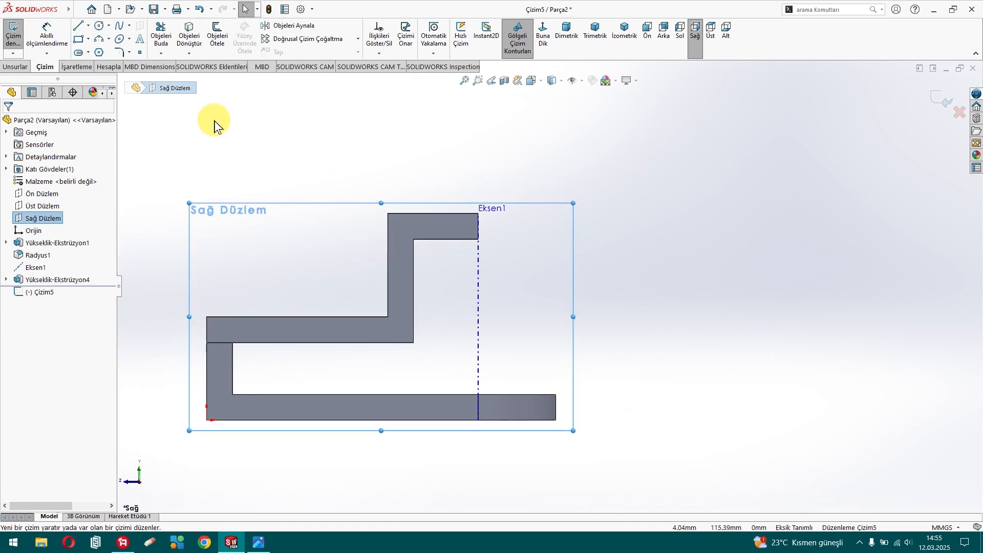
left_click(78, 25)
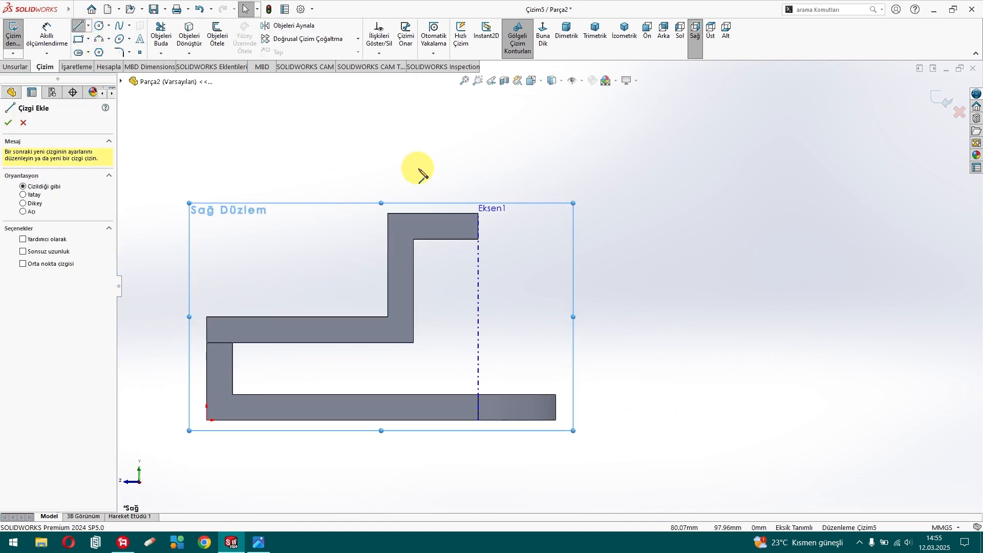
left_click(478, 214)
left_click(580, 214)
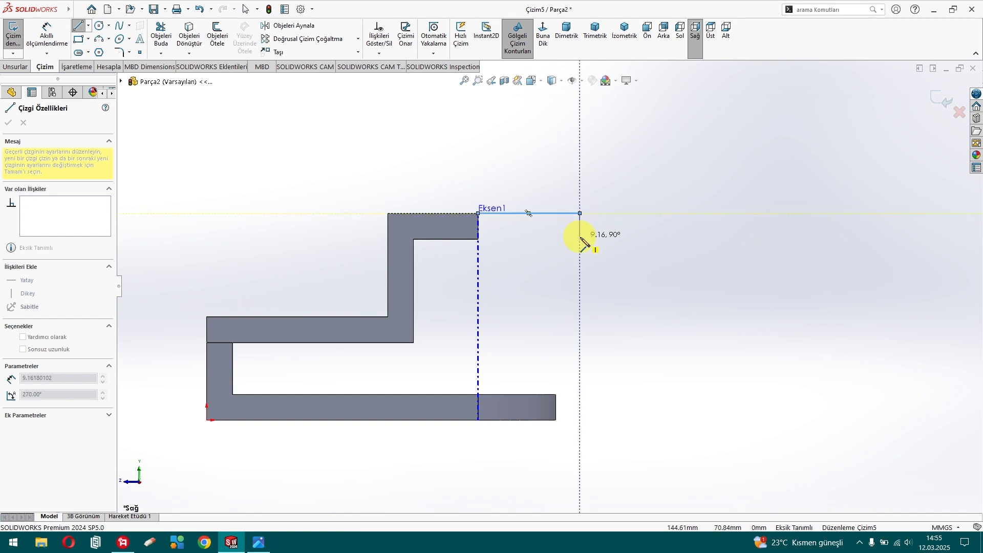
left_click(581, 309)
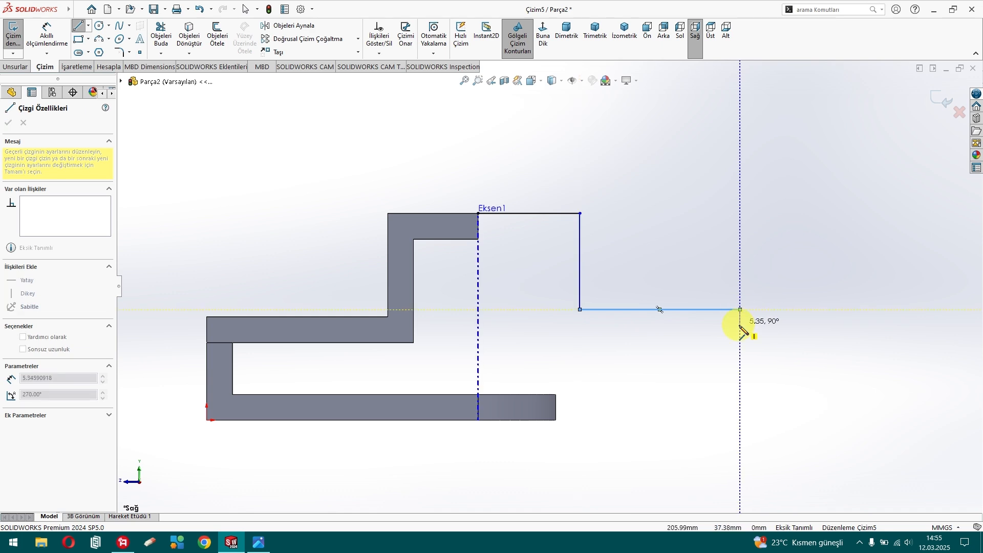
left_click(741, 341)
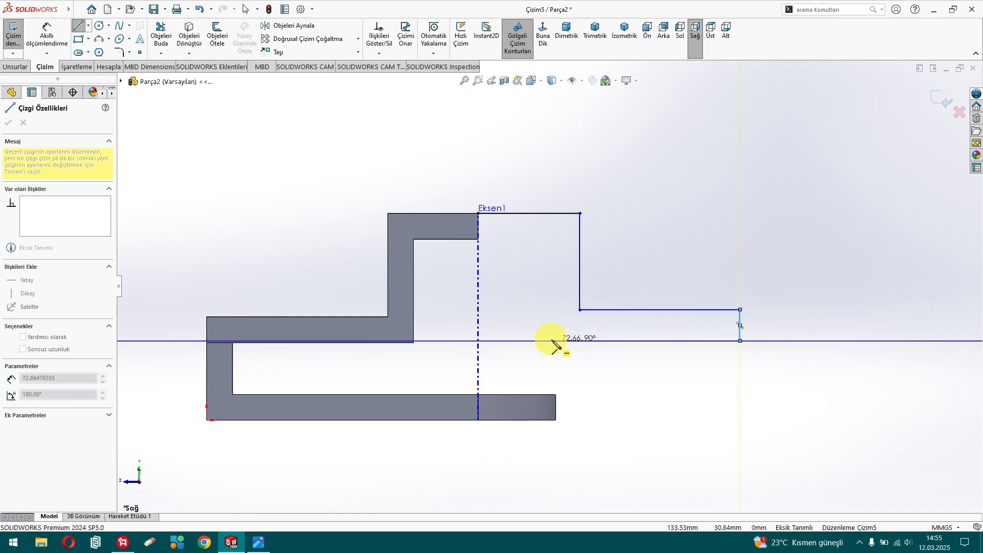
left_click(558, 340)
left_click(558, 237)
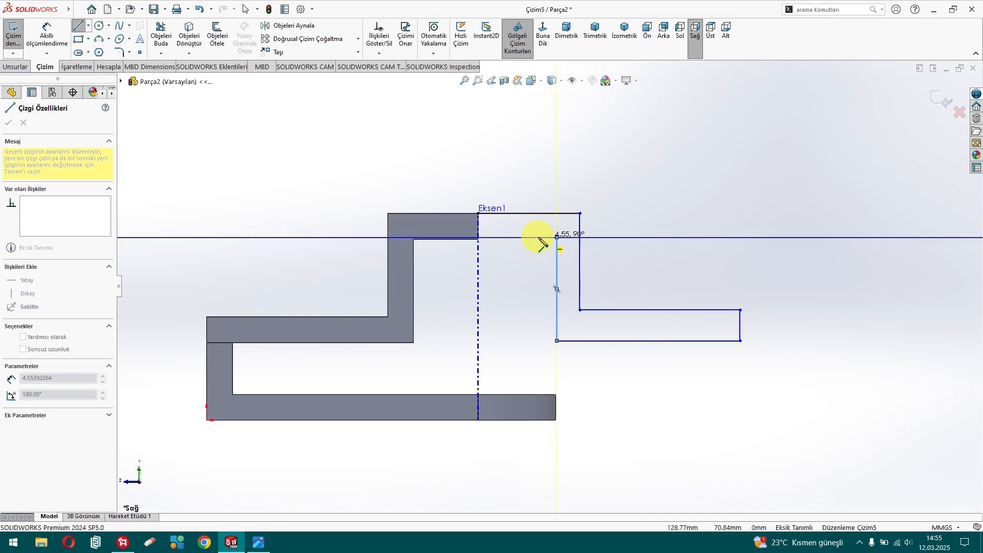
left_click(478, 239)
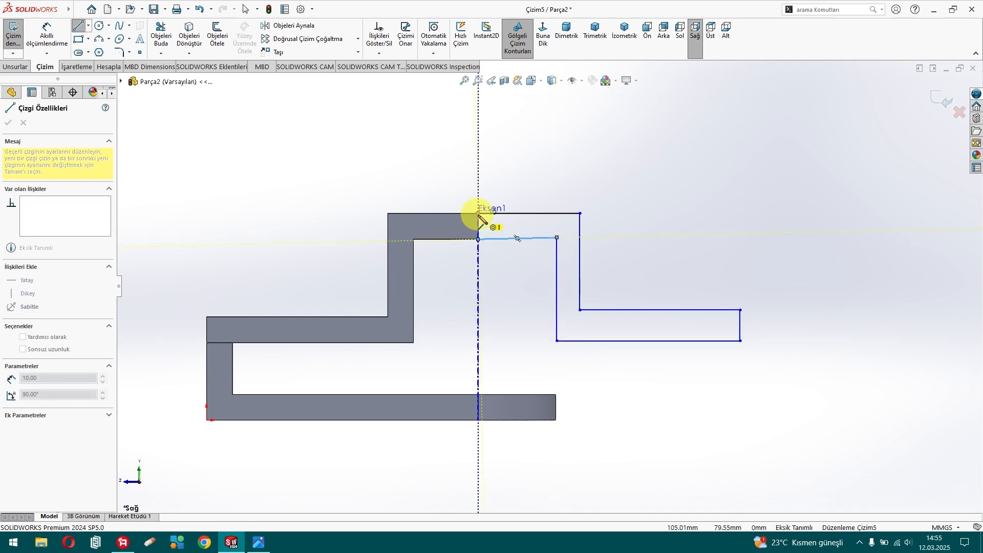
left_click(478, 214)
key("Escape")
- Make the profile's sloped inner top line horizontal and its flange underside collinear with the existing arm's lower edge
left_click(533, 238)
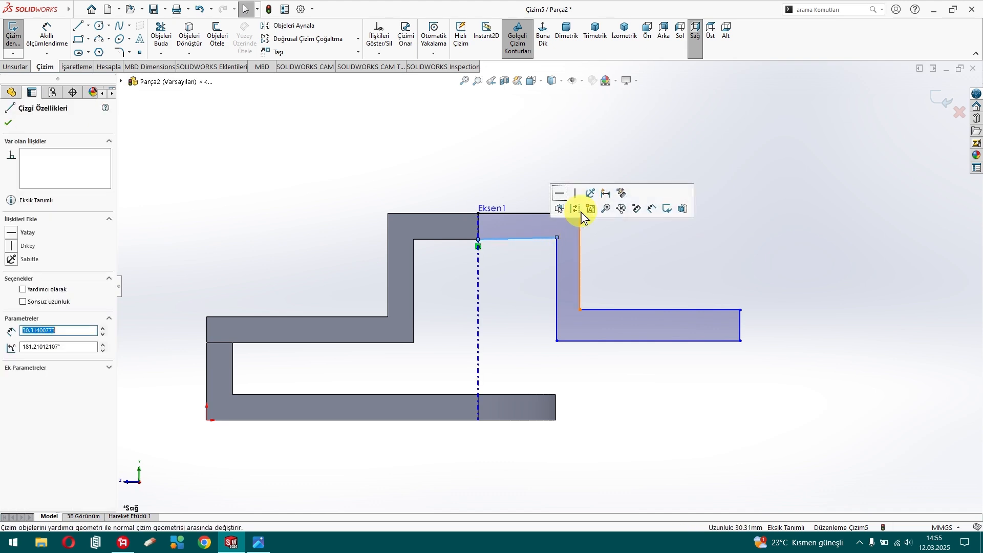
left_click(561, 195)
left_click(8, 123)
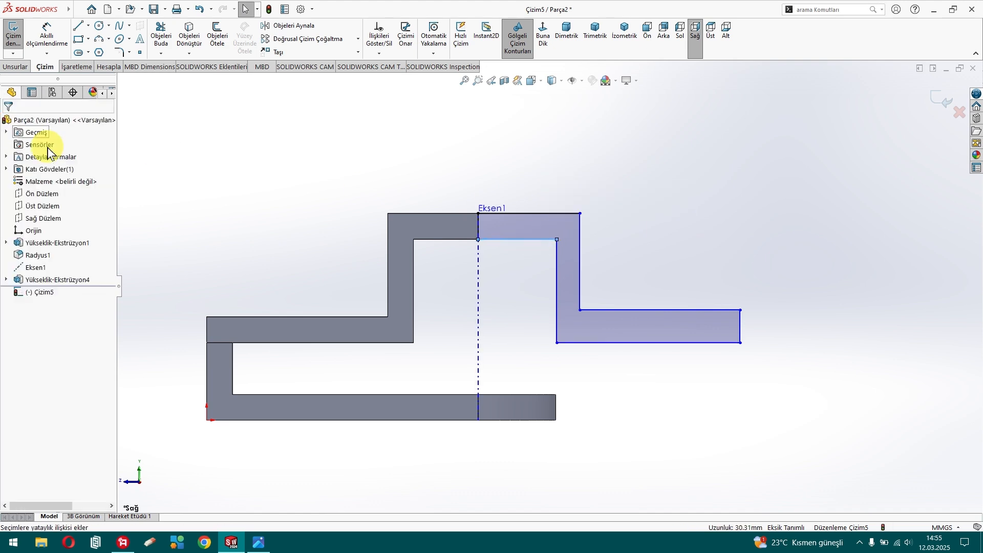
left_click(620, 343)
left_click(366, 342, "ctrl")
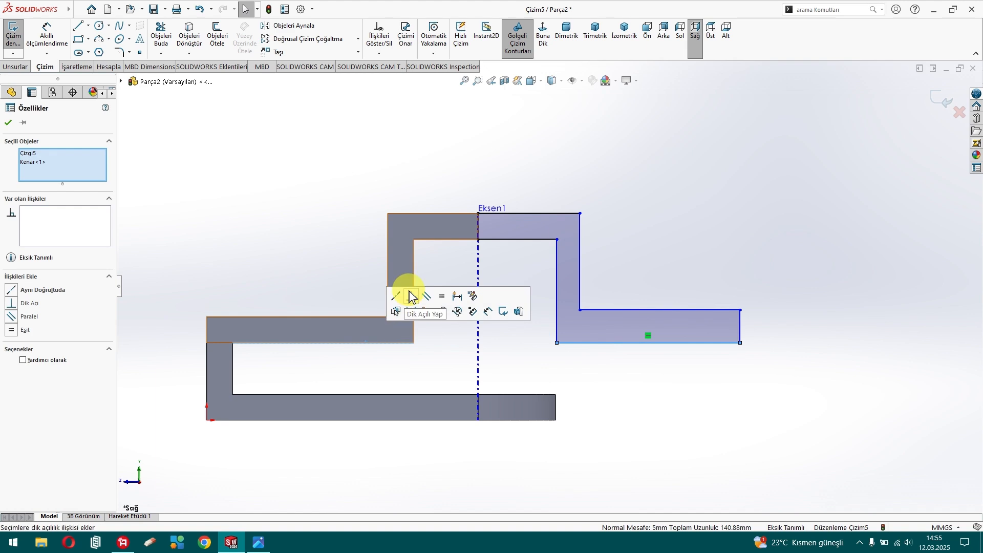
left_click(394, 297)
left_click(9, 122)
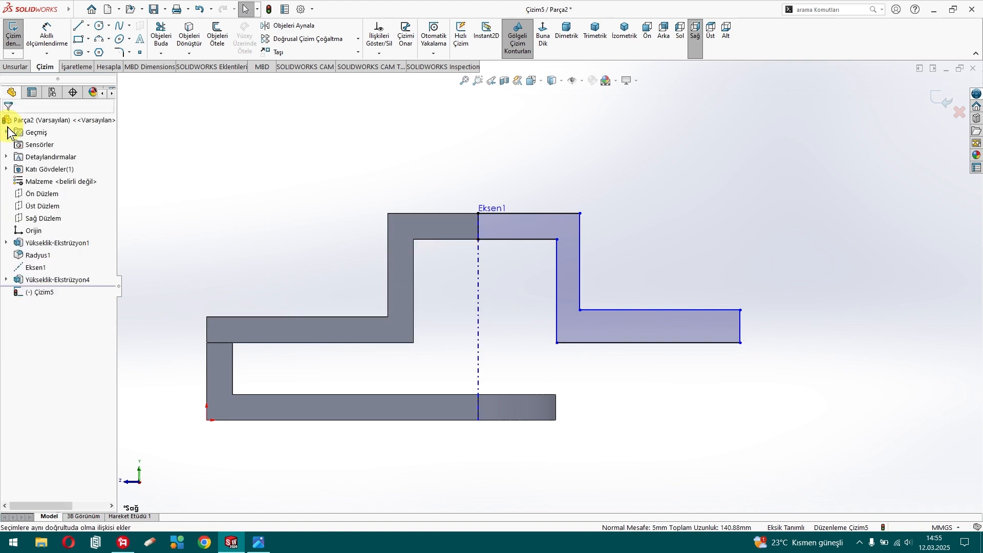
- Dimension the profile's top line to 35 mm and its vertical wall thickness to 10 mm
left_click(45, 29)
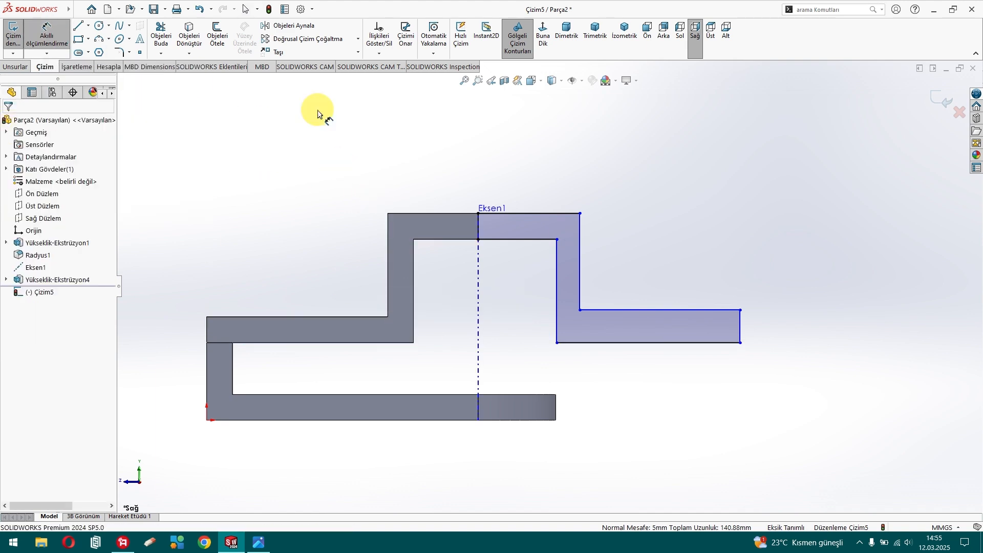
left_click(542, 213)
left_click(537, 178)
type("35")
key("Return")
left_click(567, 261)
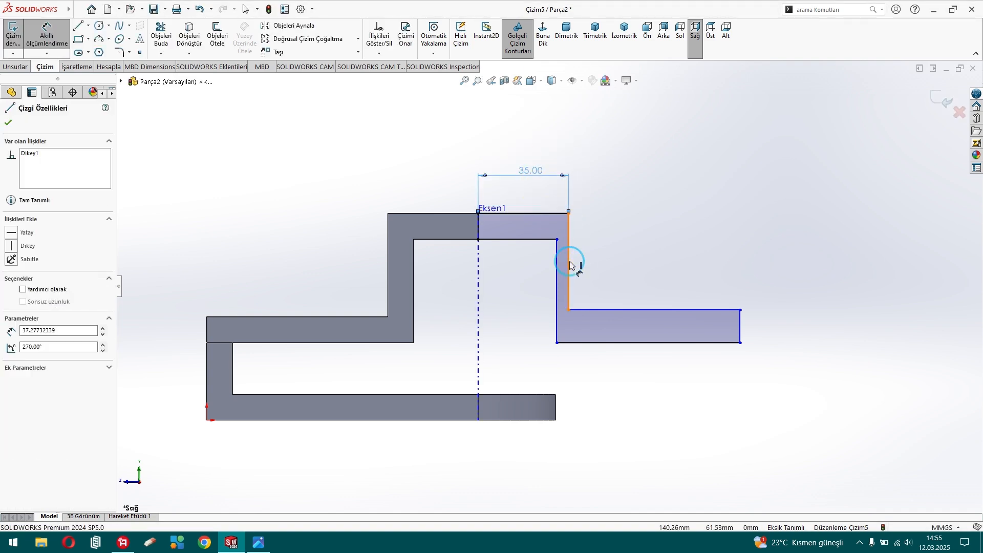
left_click(558, 264)
left_click(547, 144)
type("10")
key("Return")
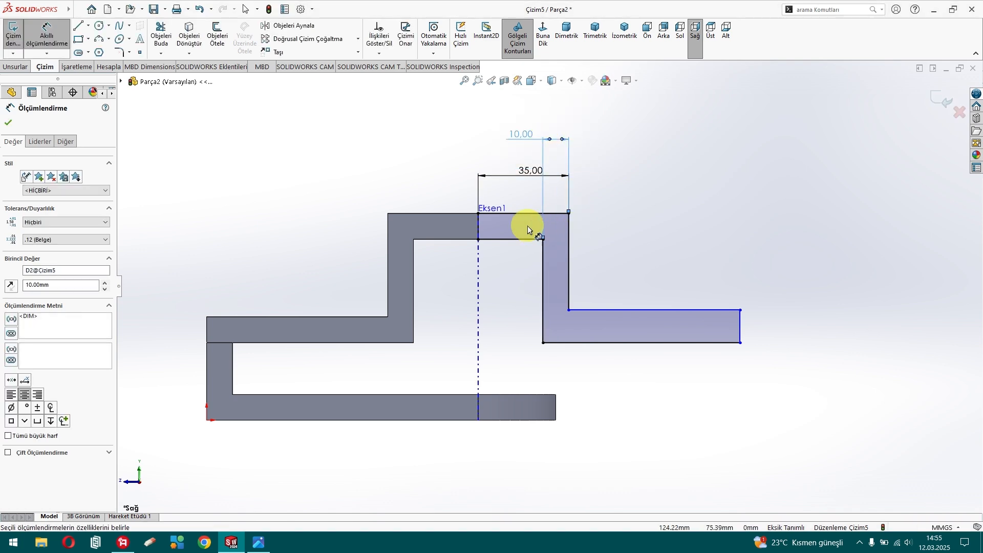
- Dimension the flange's vertical end line to 10 mm
left_click(520, 214)
left_click(513, 239)
key("Escape")
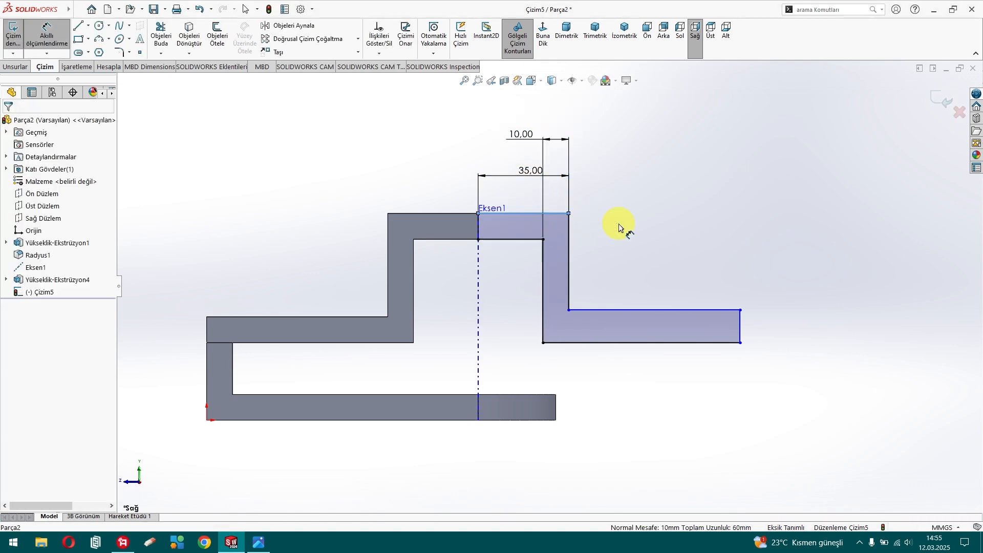
left_click(742, 327)
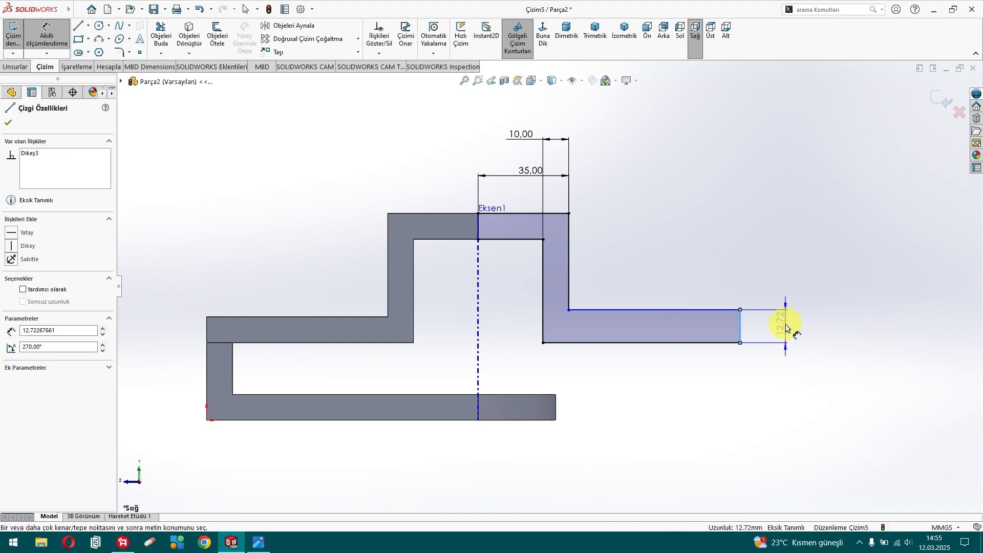
left_click(783, 326)
type("10")
key("Return")
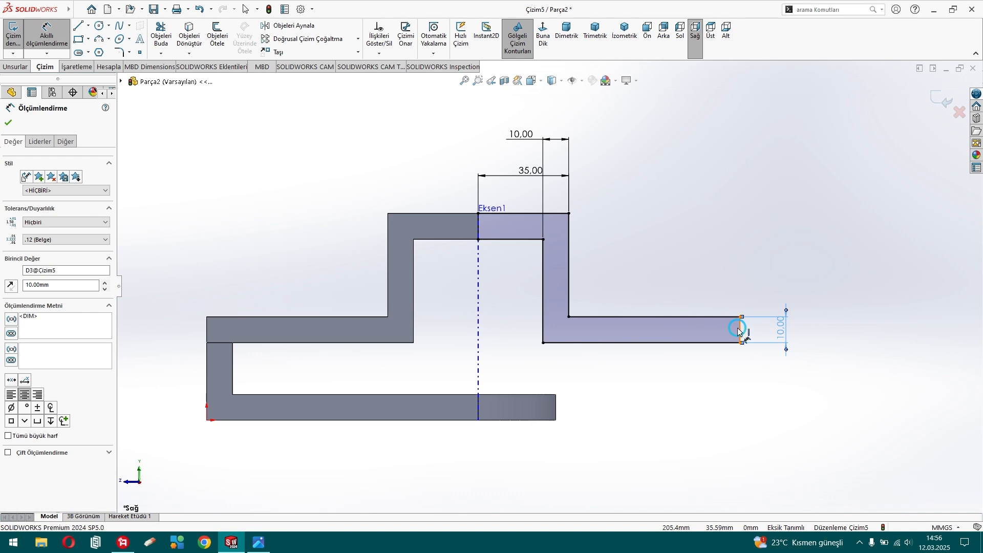
- Dimension the distance from the base's outer end edge to the flange's end line as 175 mm
left_click(208, 364)
left_click(208, 365)
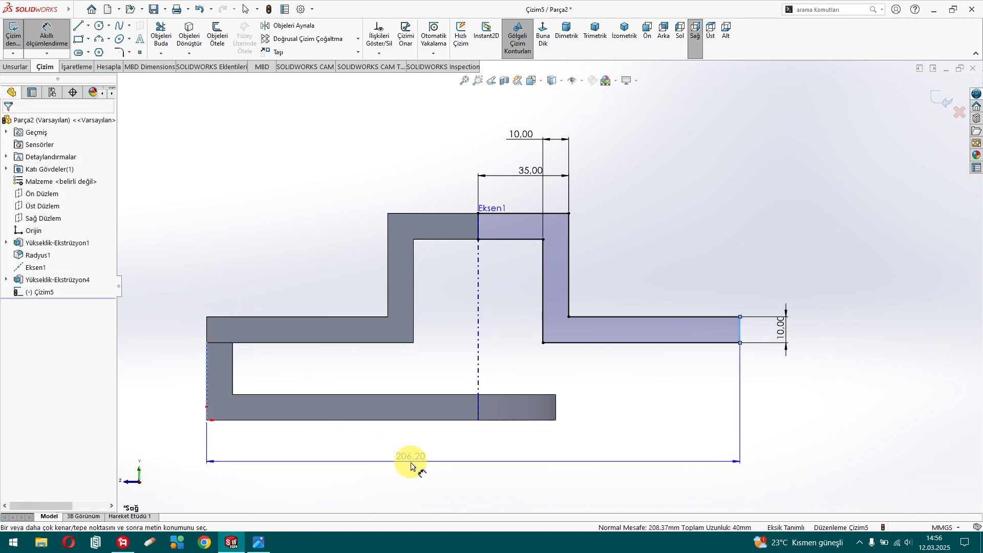
left_click(416, 465)
type("175")
key("Return")
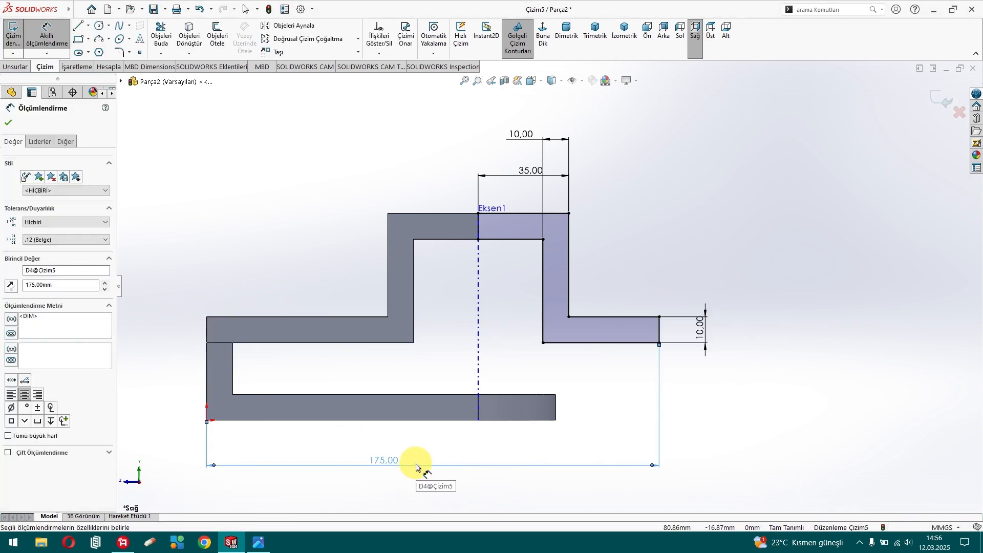
key("Escape")
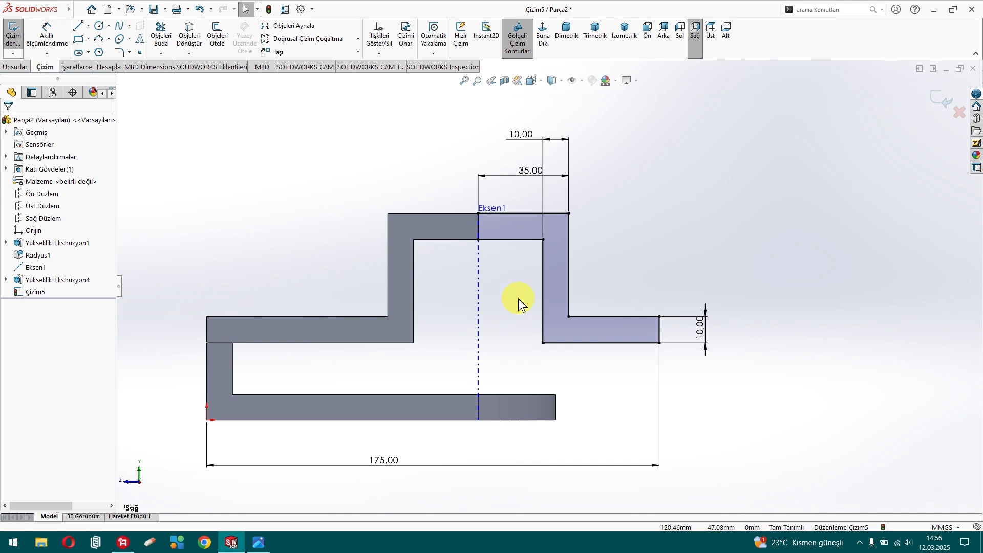
- Extrude the stepped profile 10 mm with the Mid Plane end condition, merged with the existing body
scroll(519, 299, "up", 1)
middle_click_drag(517, 296, 472, 330)
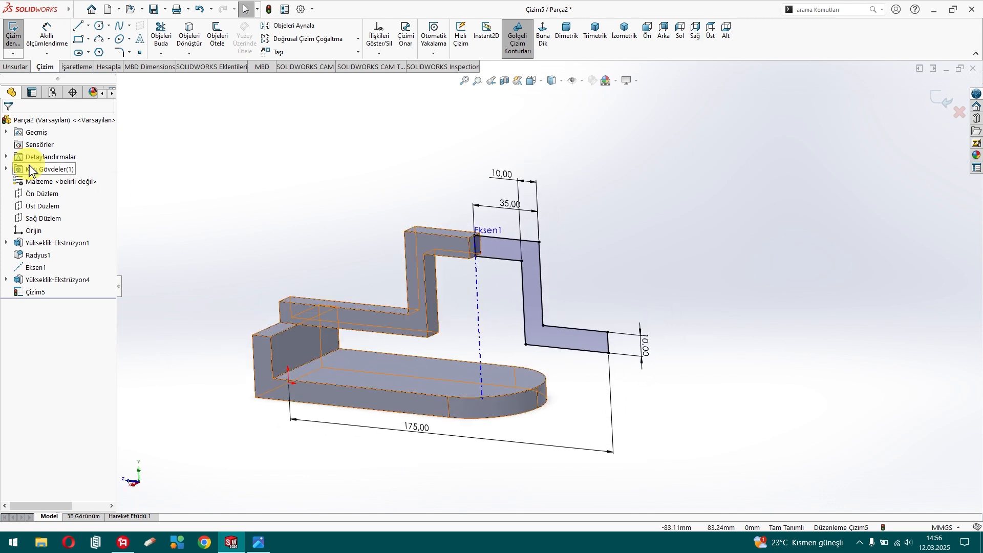
left_click(15, 67)
left_click(19, 41)
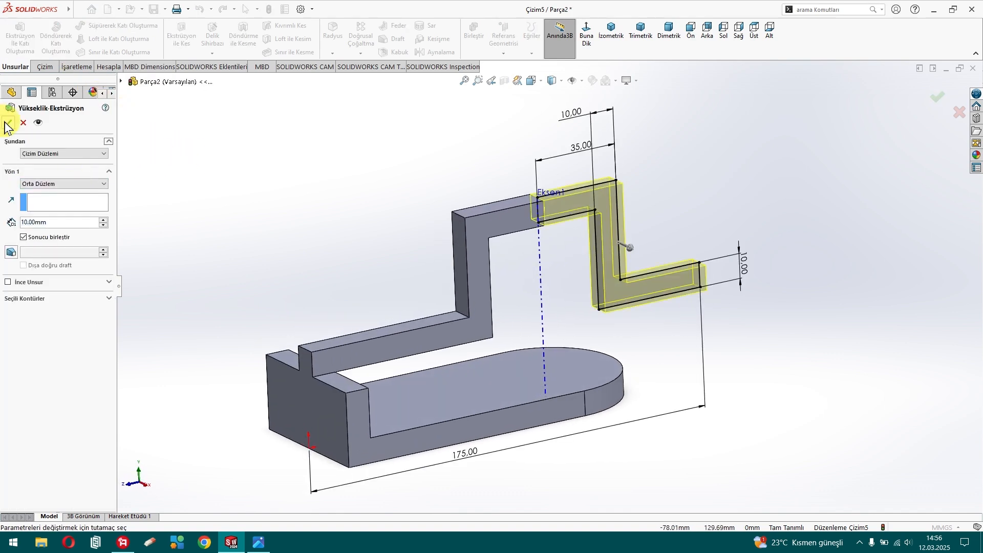
left_click(8, 123)
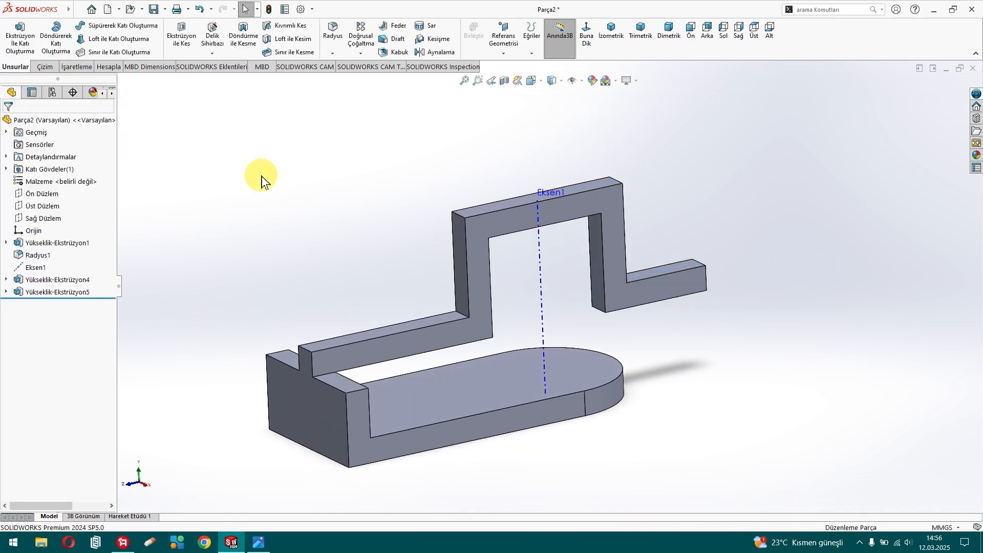
- Set up a circular pattern around the central axis with the newly extruded arm as the feature to pattern
left_click(361, 53)
left_click(376, 80)
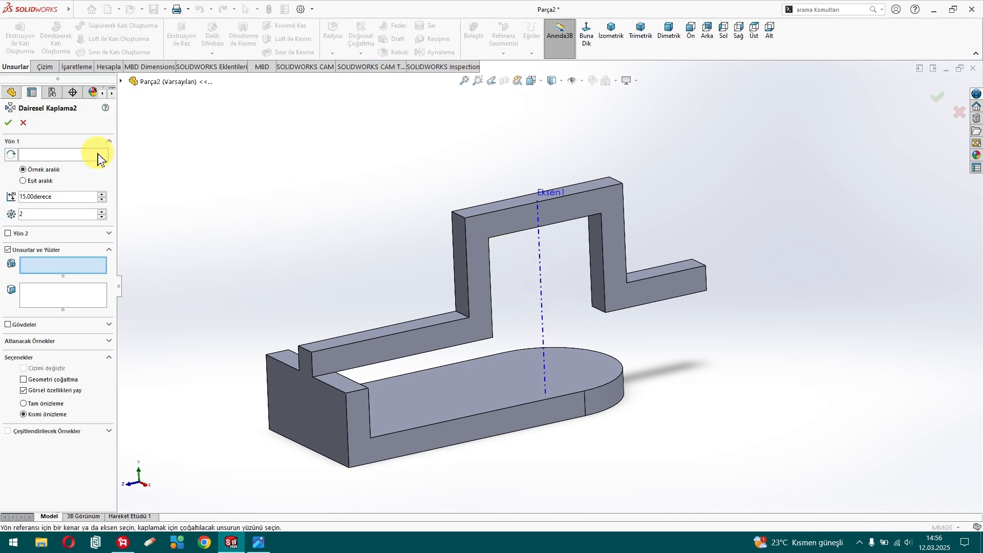
left_click(100, 160)
left_click(541, 251)
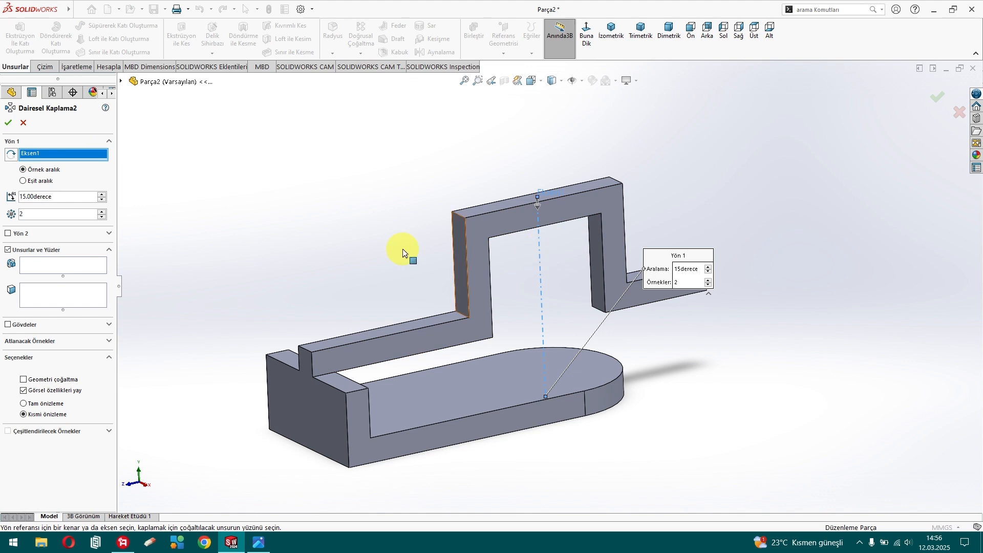
left_click(63, 264)
left_click(121, 81)
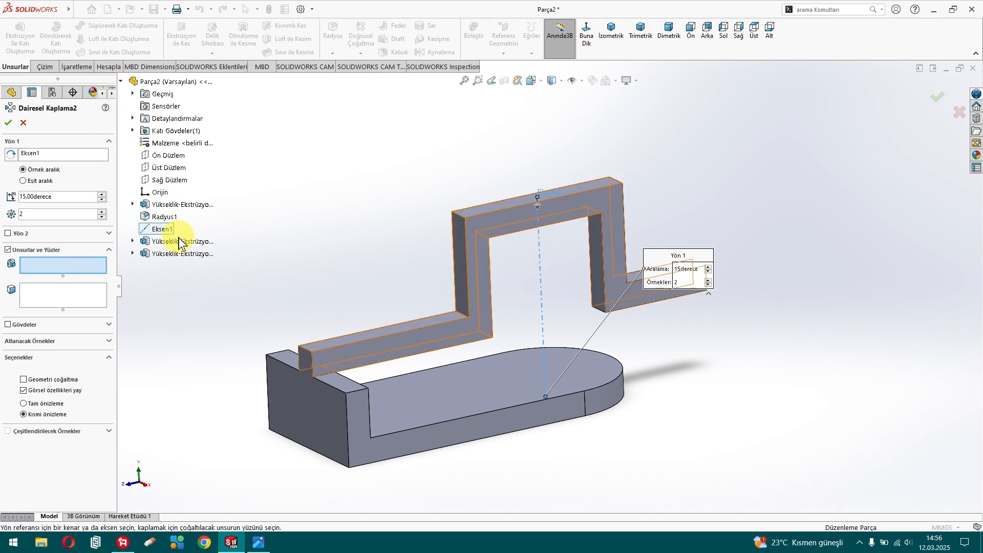
left_click(183, 255)
middle_click_drag(325, 235, 355, 272)
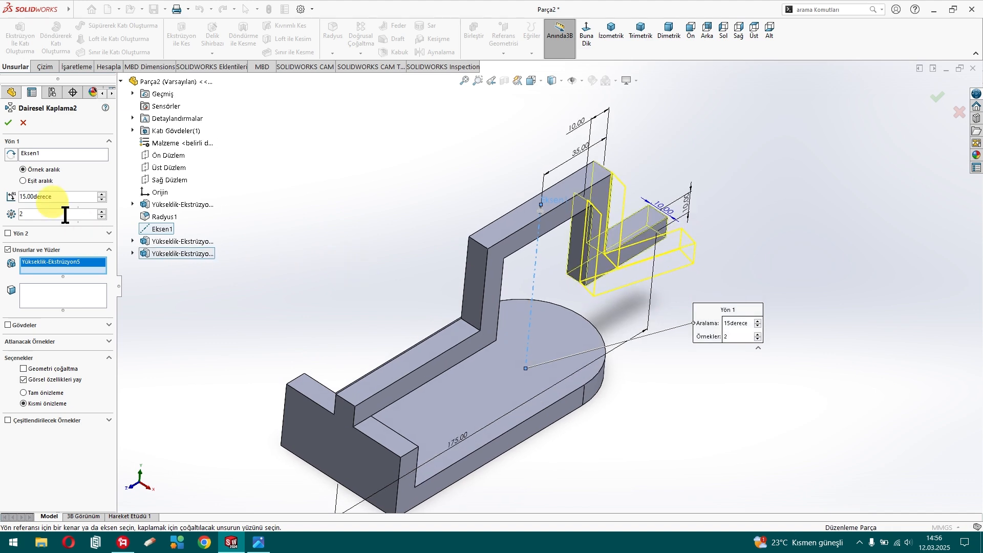
- Try the circular pattern with 3 instances at 90° spacing and with 4 instances at 45° spacing
scroll(66, 215, "up", 1)
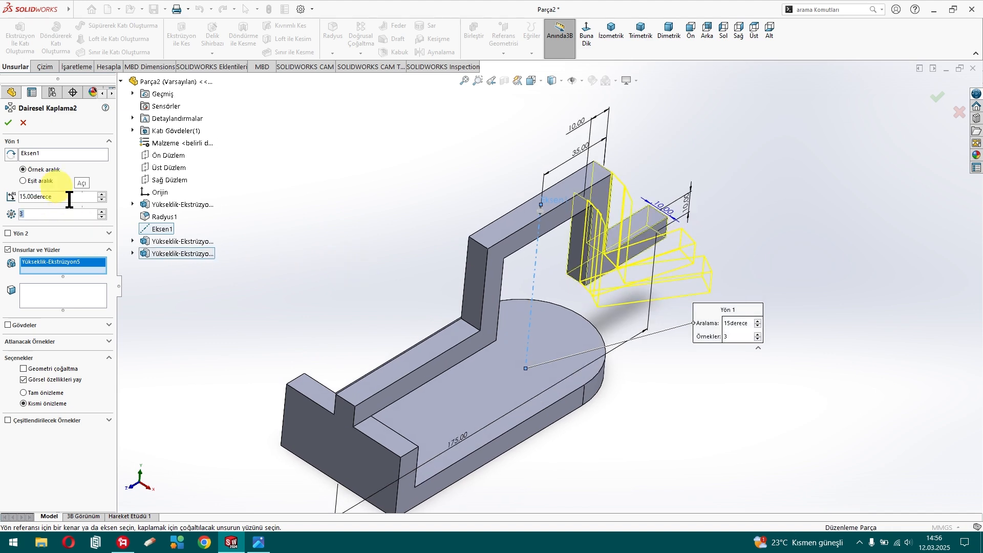
left_click(70, 197)
type("90")
key("Return")
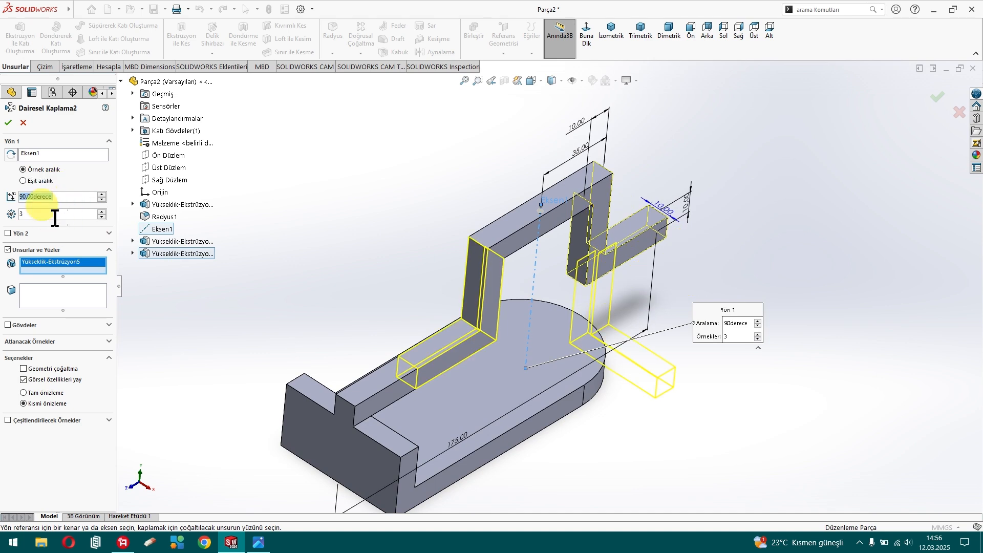
scroll(55, 217, "up", 1)
left_click(78, 196)
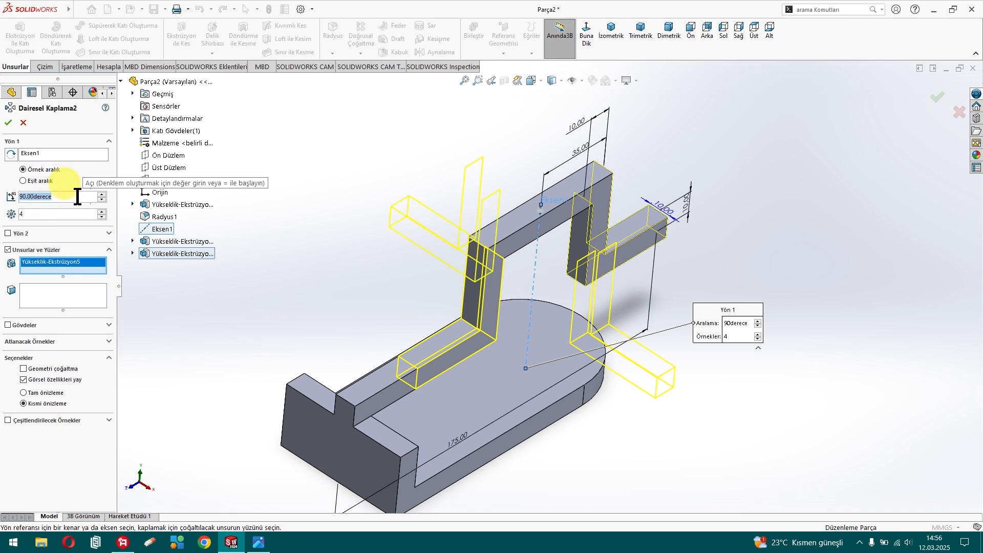
type("45")
key("Return")
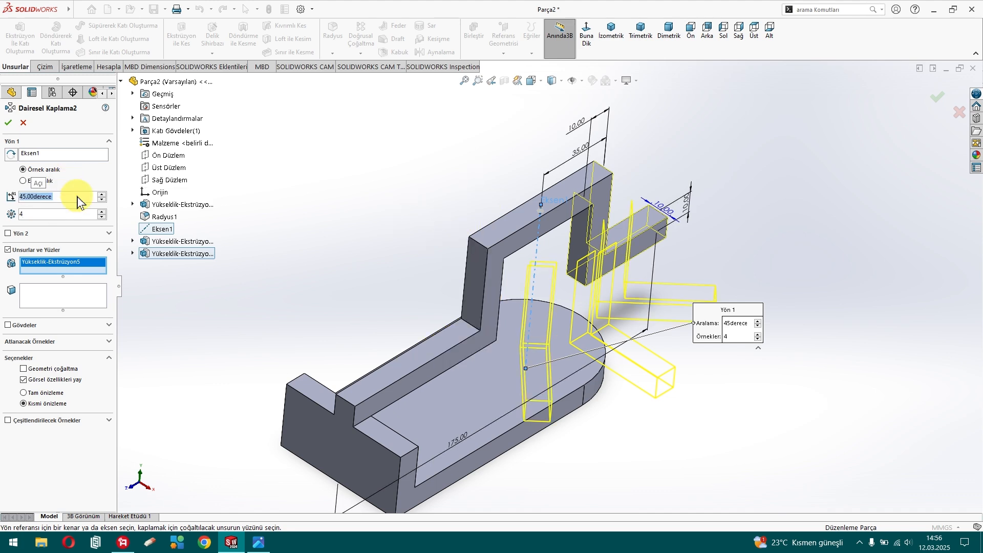
- Create the circular pattern of the arm with 2 instances spaced 90° apart
type("2")
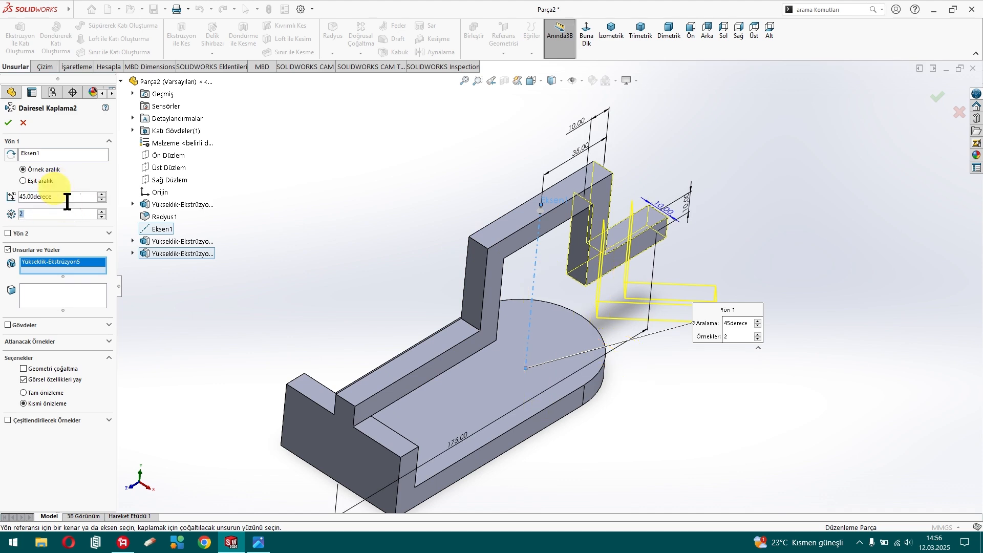
double_click(67, 198)
type("90")
key("Return")
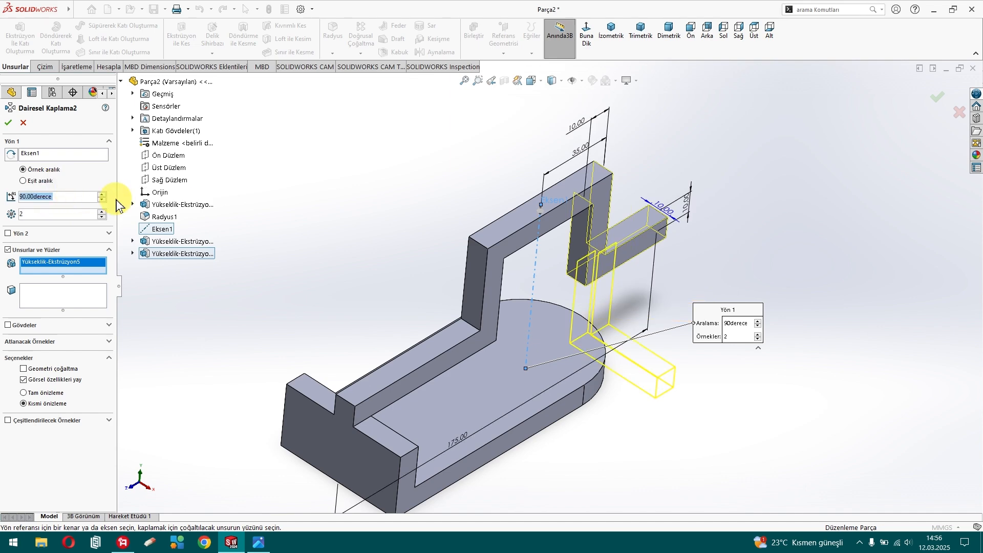
middle_click_drag(270, 206, 282, 267)
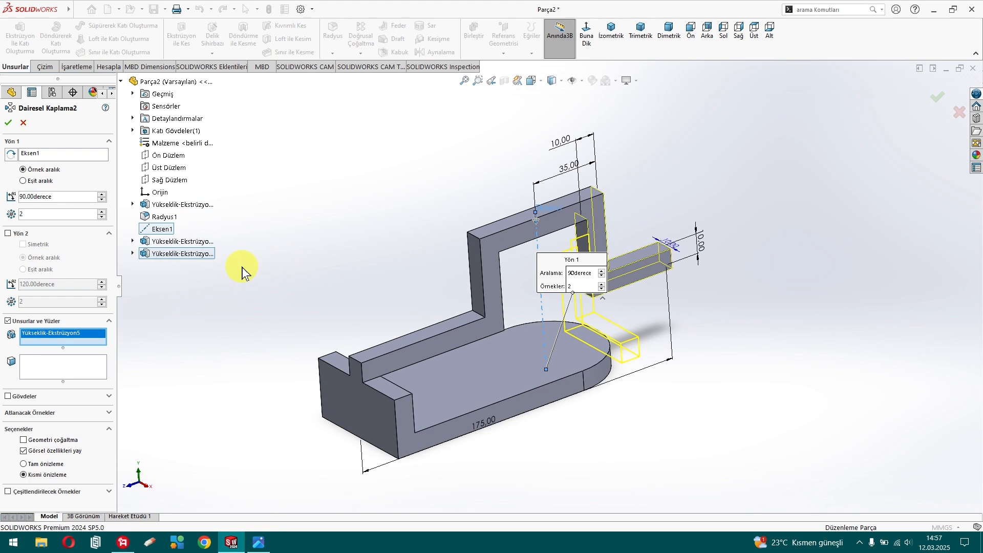
left_click(8, 122)
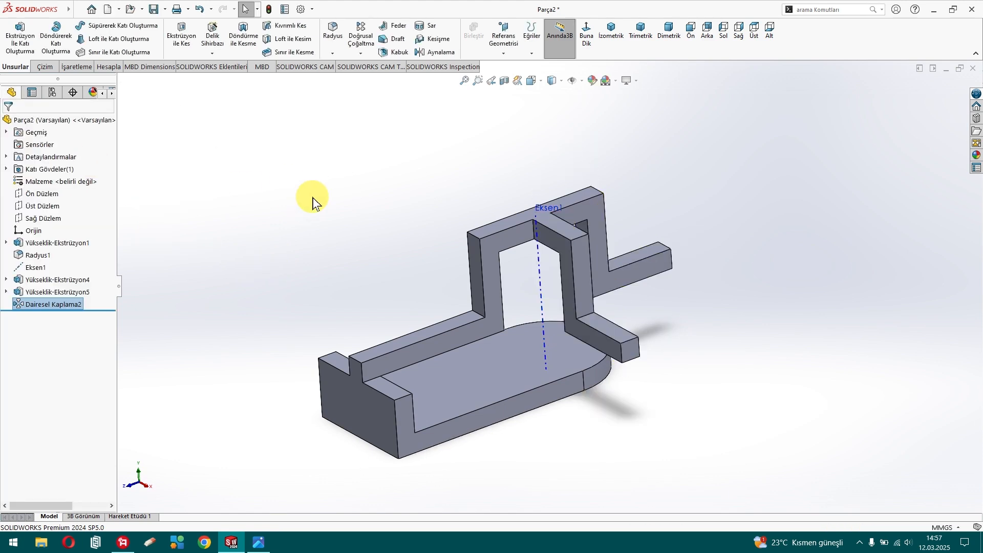
- Set up another circular pattern around the central axis, replacing the preselected pattern with the extruded arm as the feature to repeat
left_click(361, 53)
left_click(373, 78)
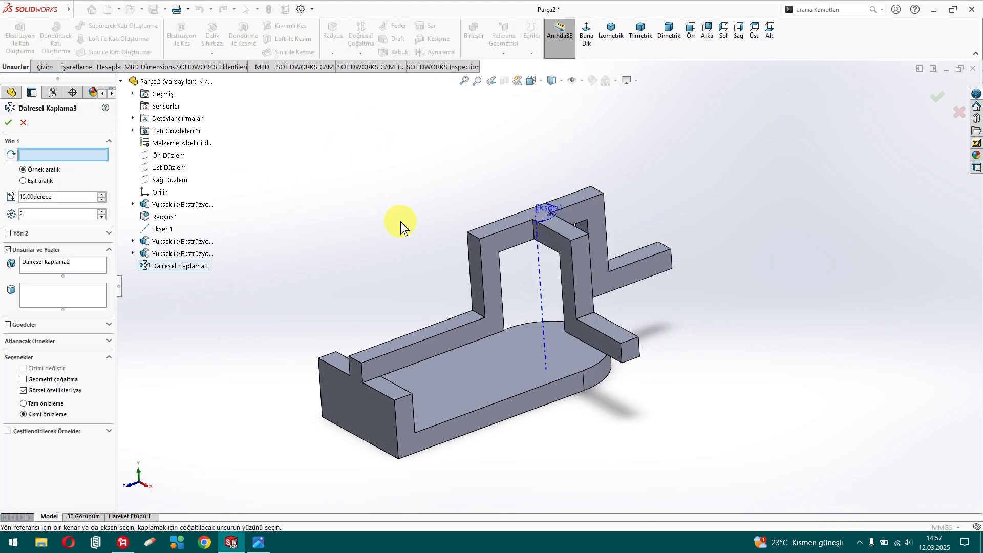
left_click(539, 265)
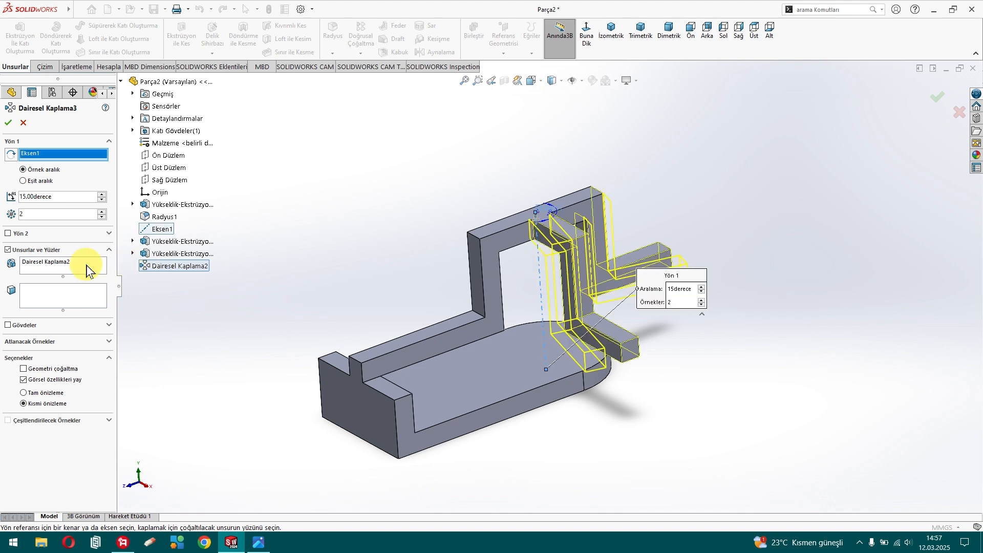
right_click(70, 269)
left_click(102, 278)
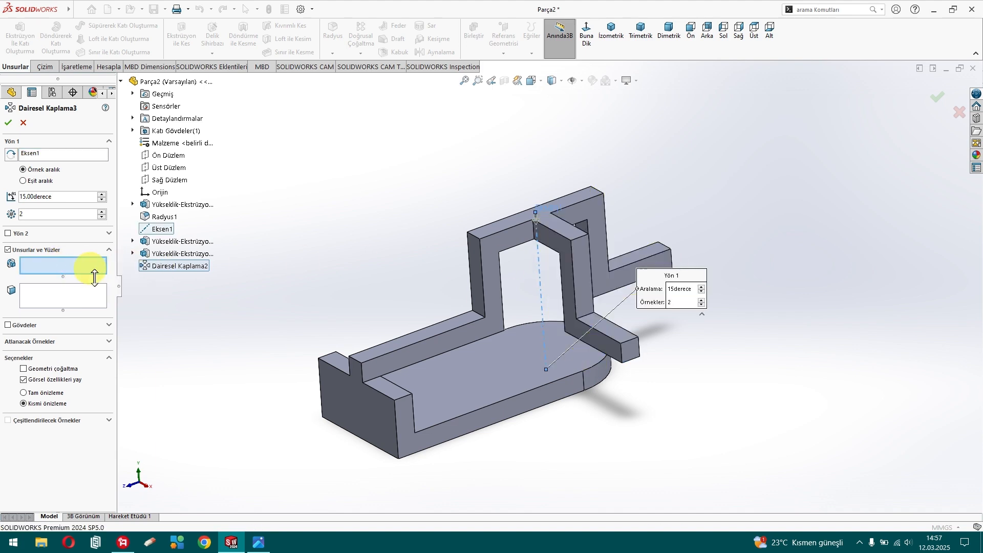
left_click(174, 255)
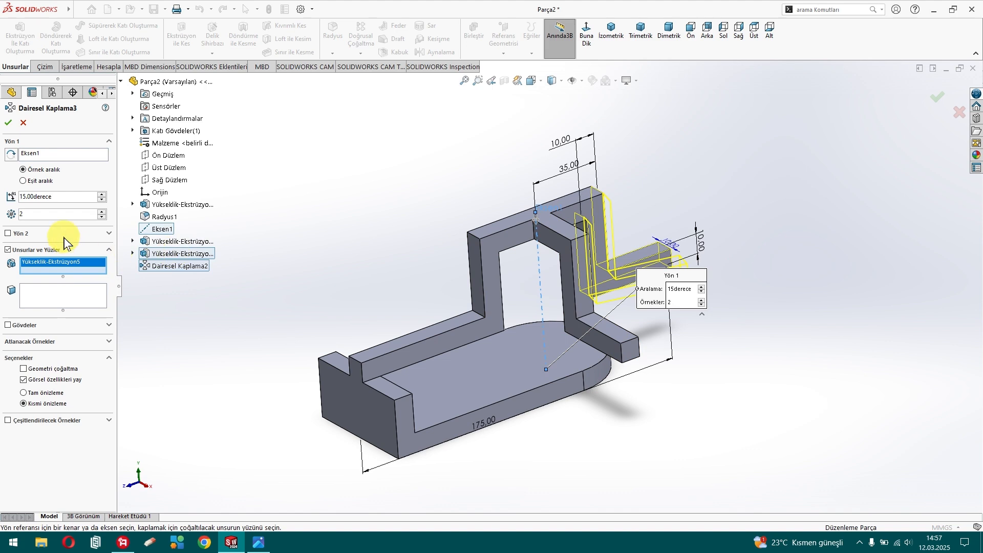
- Create the circular pattern of the arm with 2 instances at 270° spacing
left_click(68, 197)
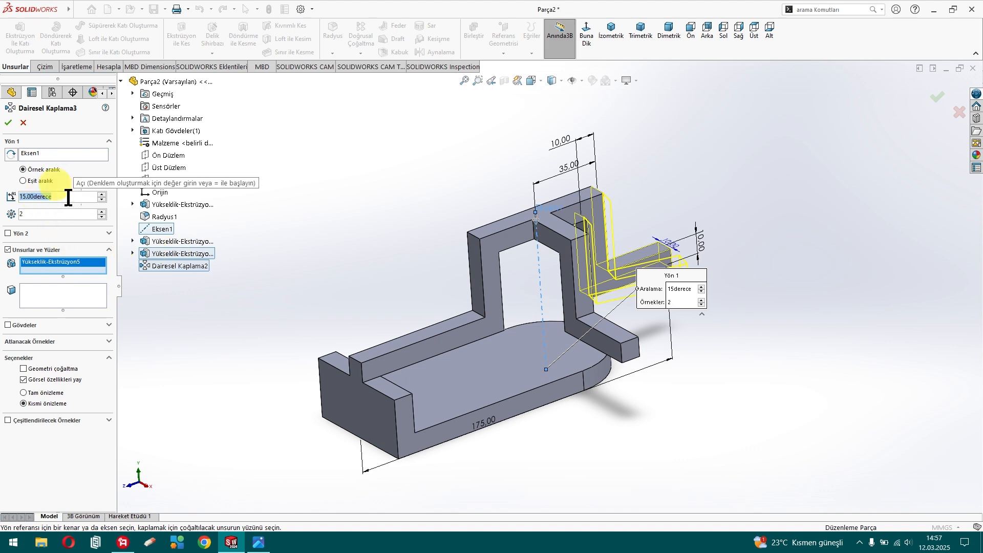
type("90")
key("Return")
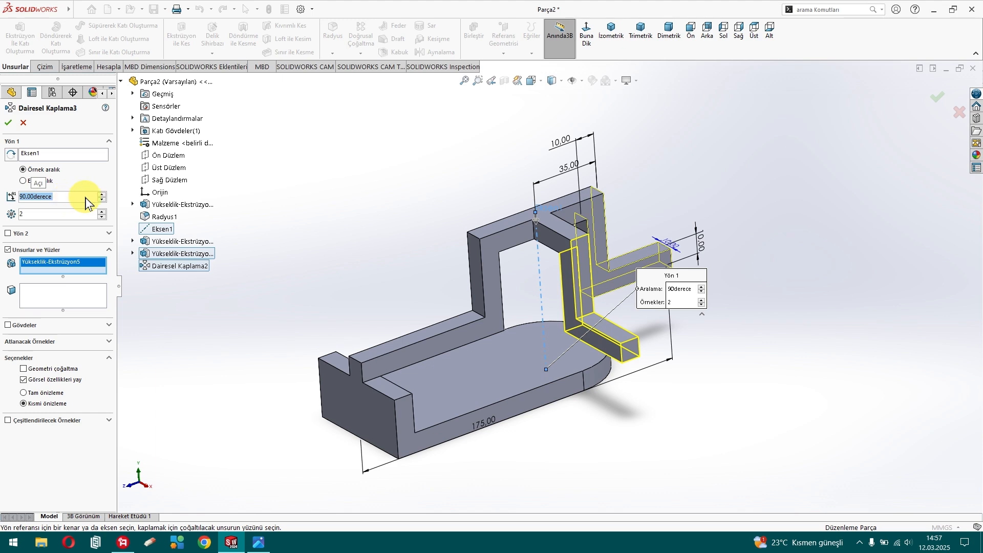
left_click(102, 194)
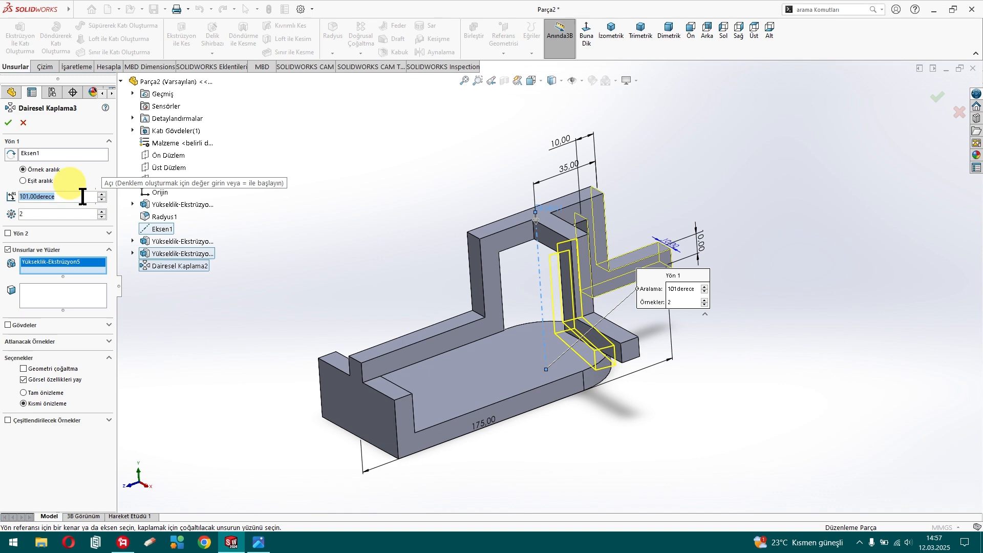
type("270")
key("Return")
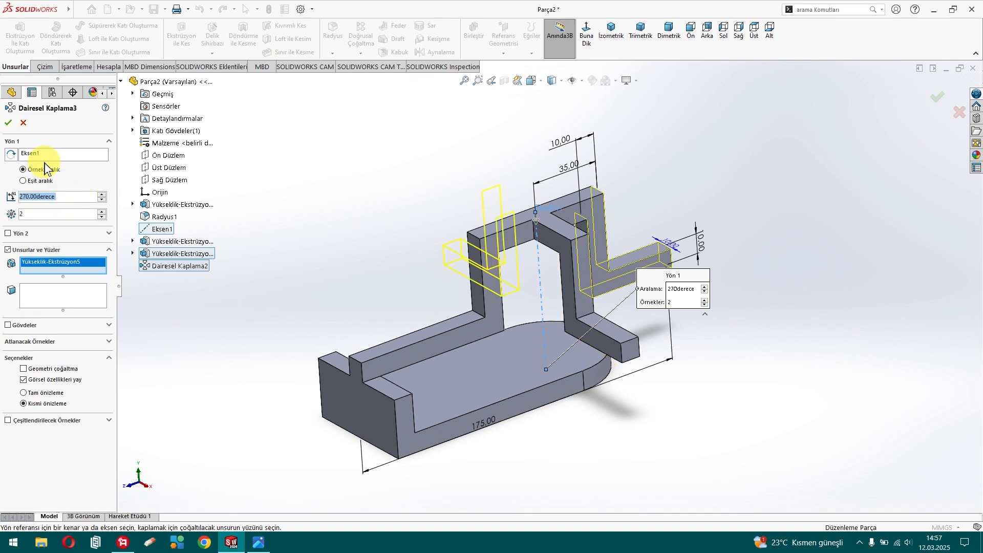
left_click(11, 124)
middle_click_drag(325, 262, 325, 231)
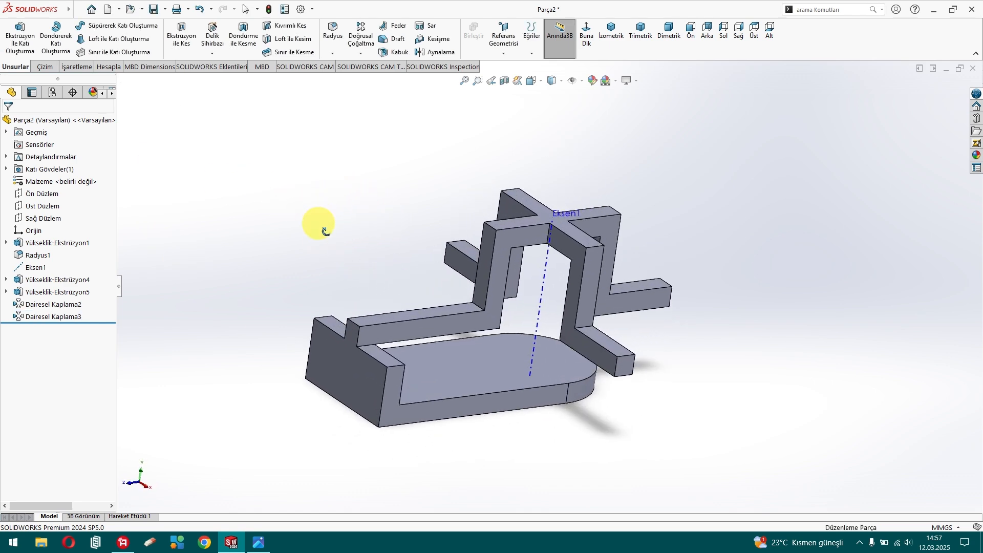
middle_click_drag(526, 295, 560, 293)
middle_click_drag(309, 237, 246, 222)
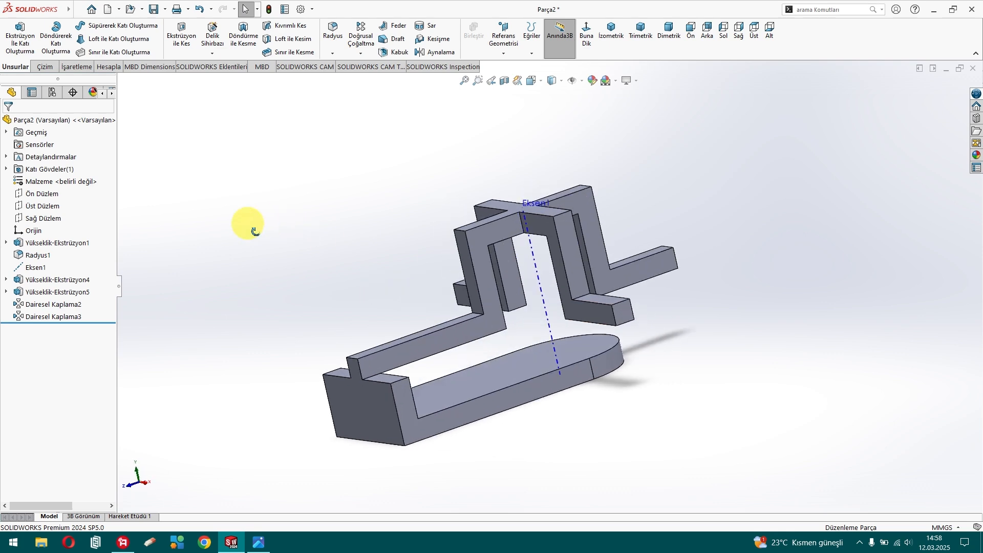
- Check the heights in reference drawing uyg 662.jpg and create a reference plane offset 30 mm above the Top Plane
left_click(260, 541)
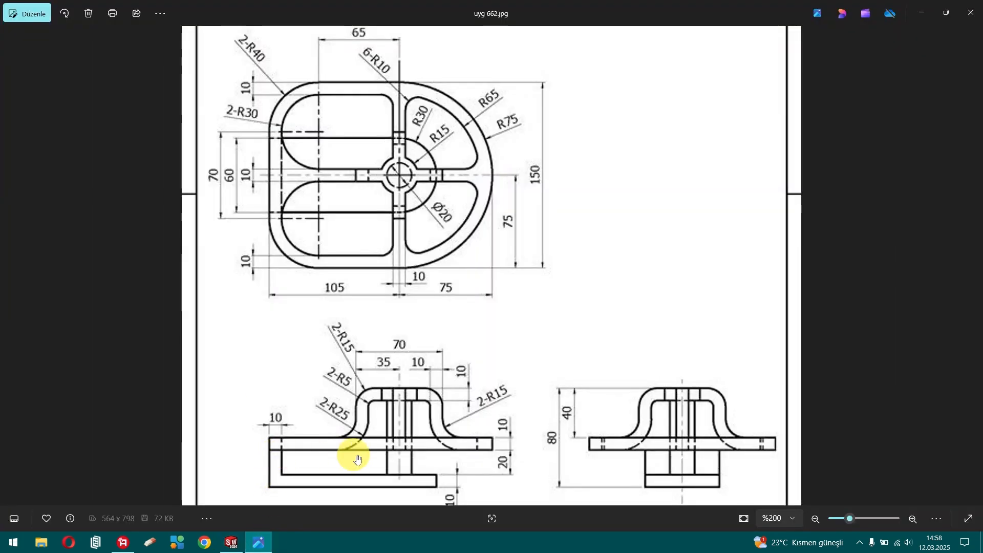
left_click(233, 540)
left_click(44, 206)
left_click(504, 53)
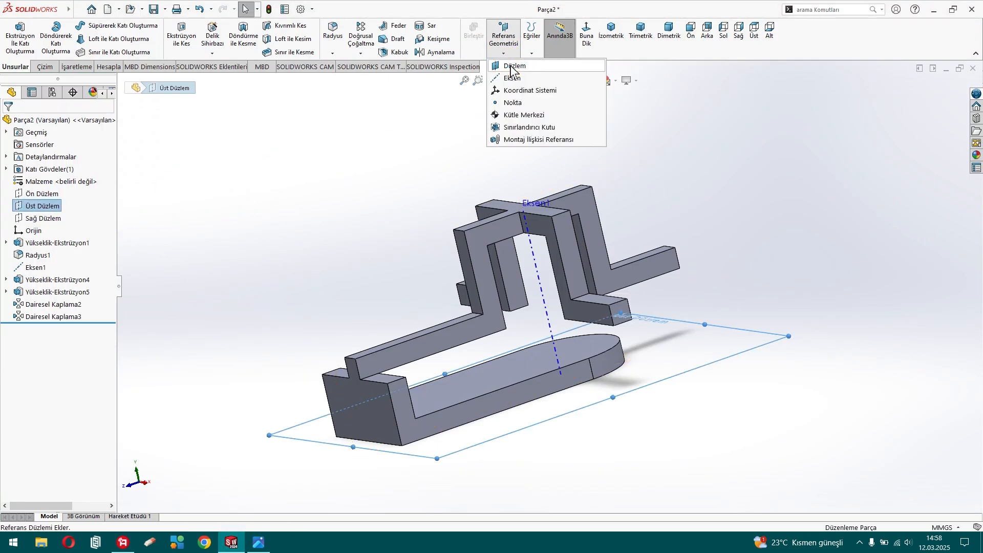
left_click(512, 69)
middle_click_drag(242, 228, 285, 359)
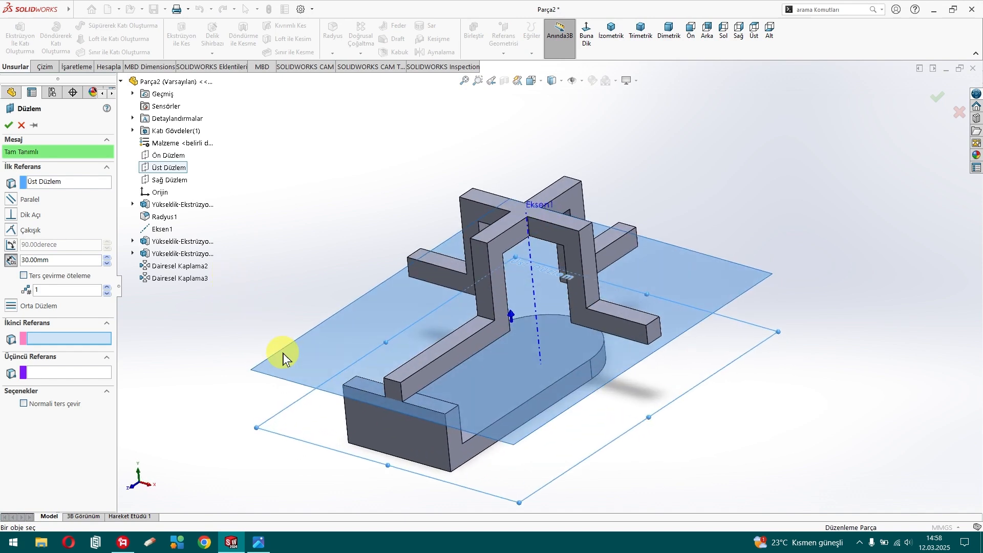
scroll(283, 354, "up", 1)
left_click(10, 126)
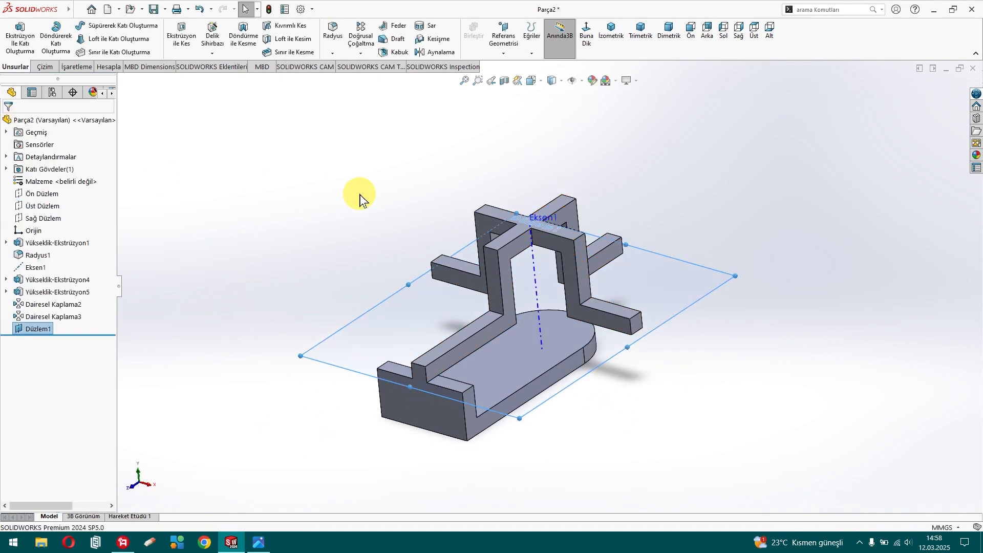
- Sketch a 140 by 175 mm corner rectangle on the offset plane, enclosing the outer ends of all four arms
left_click(43, 67)
left_click(13, 35)
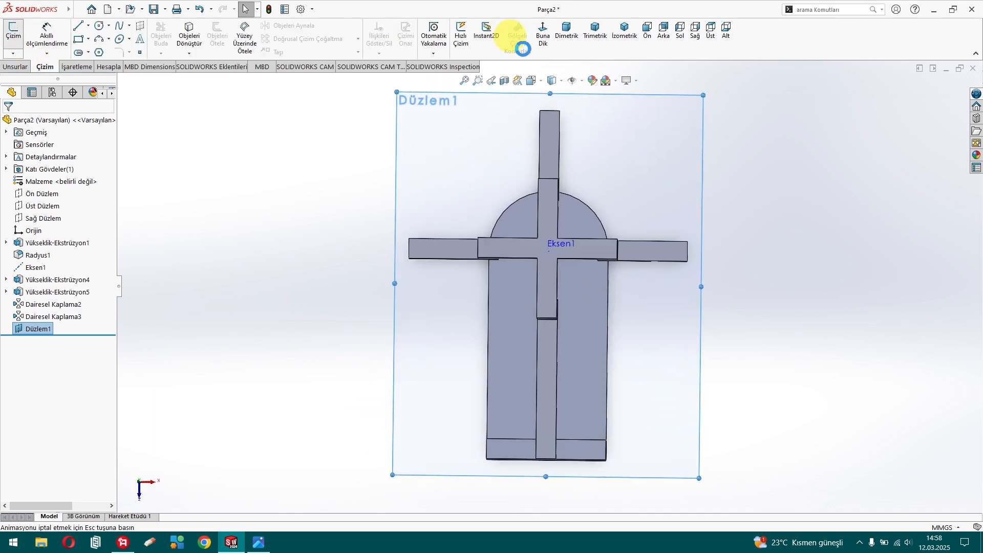
left_click(80, 40)
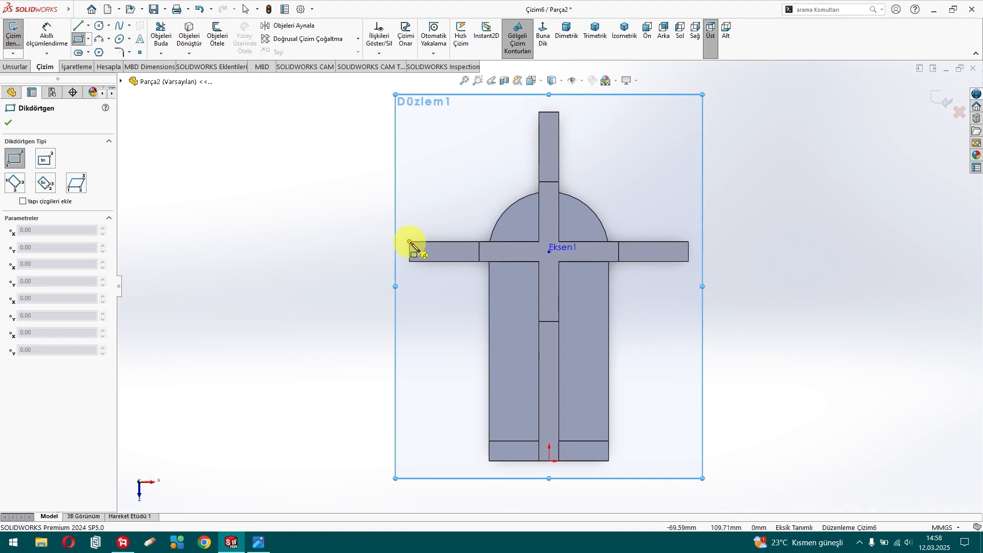
left_click(409, 113)
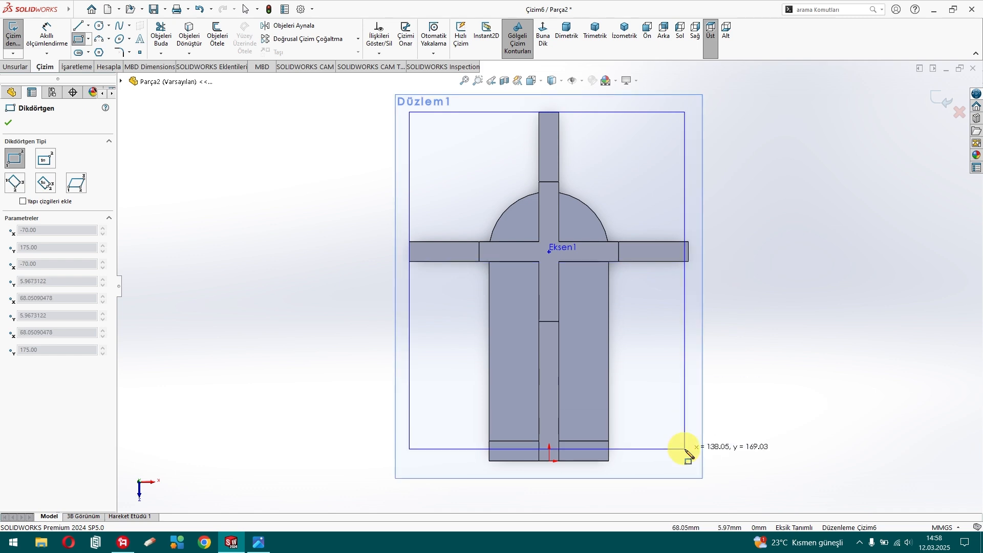
left_click(689, 462)
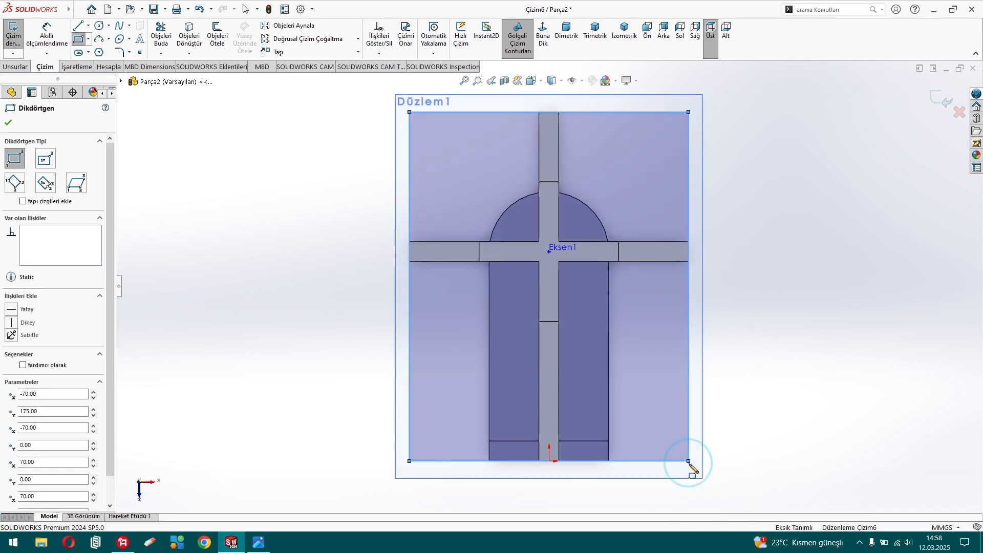
right_click(689, 464)
left_click(705, 458)
- Offset the whole rectangle chain 10 mm inward to form a frame profile
left_click(218, 37)
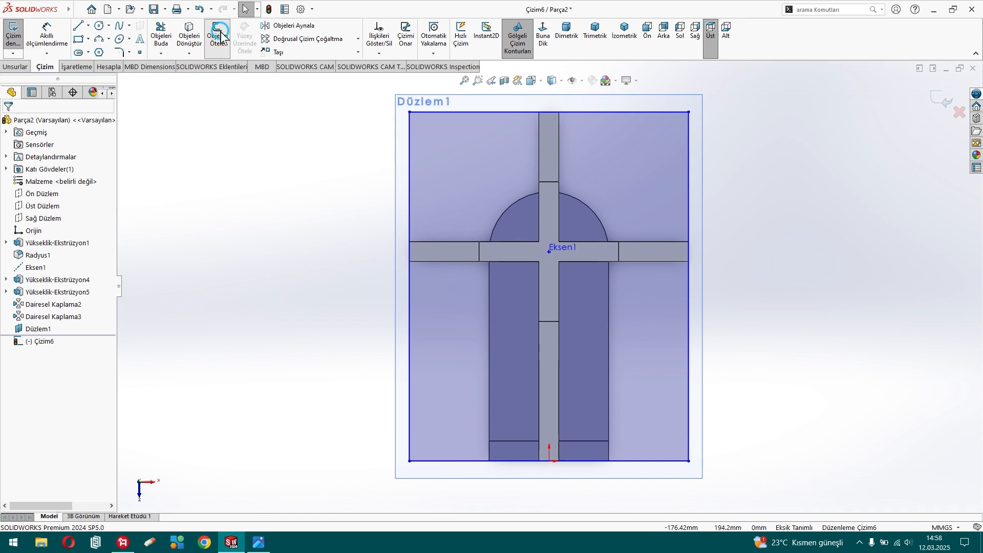
left_click(410, 201)
left_click(29, 181)
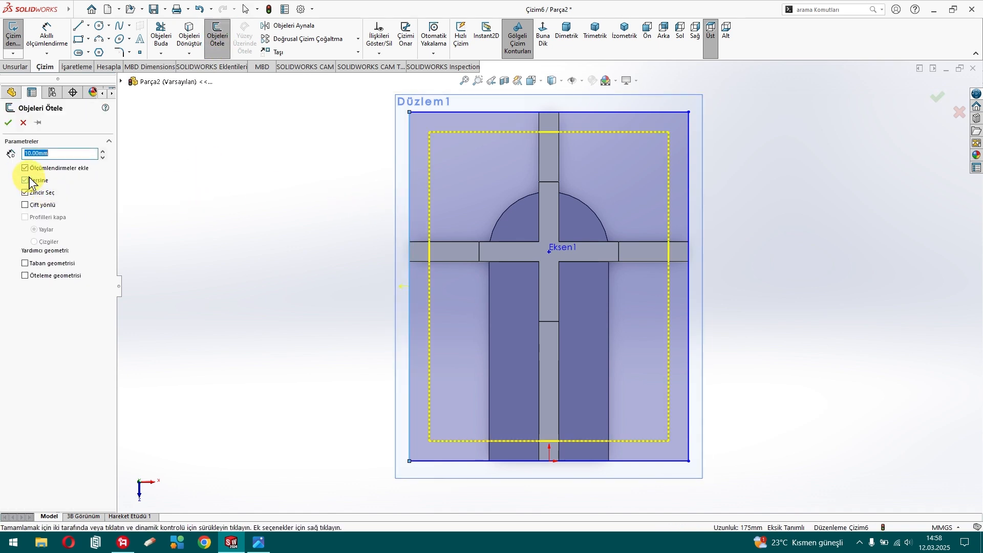
left_click(7, 123)
- Extrude the rectangular frame profile upward from the offset plane with the Blind end condition
middle_click_drag(260, 354, 209, 164)
left_click(15, 66)
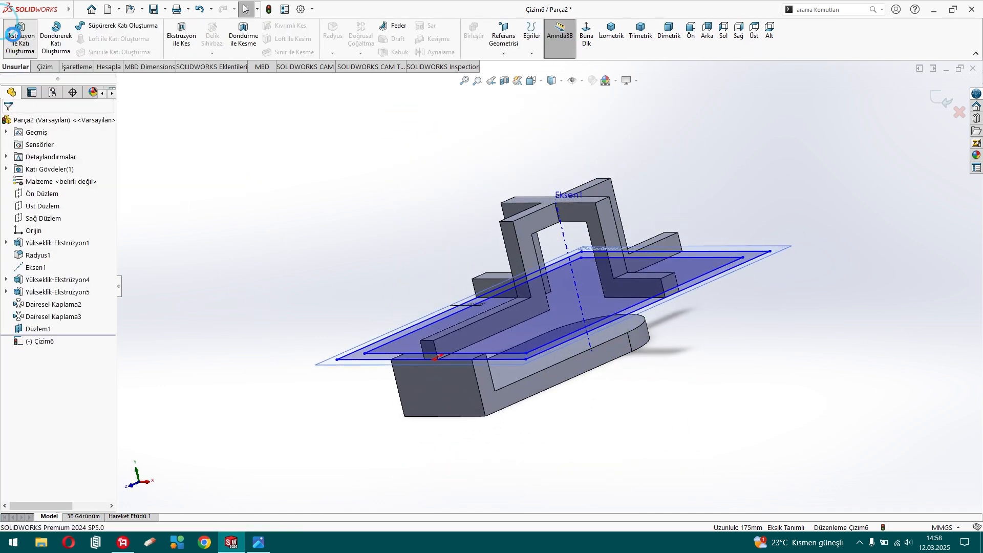
left_click(20, 36)
left_click(102, 184)
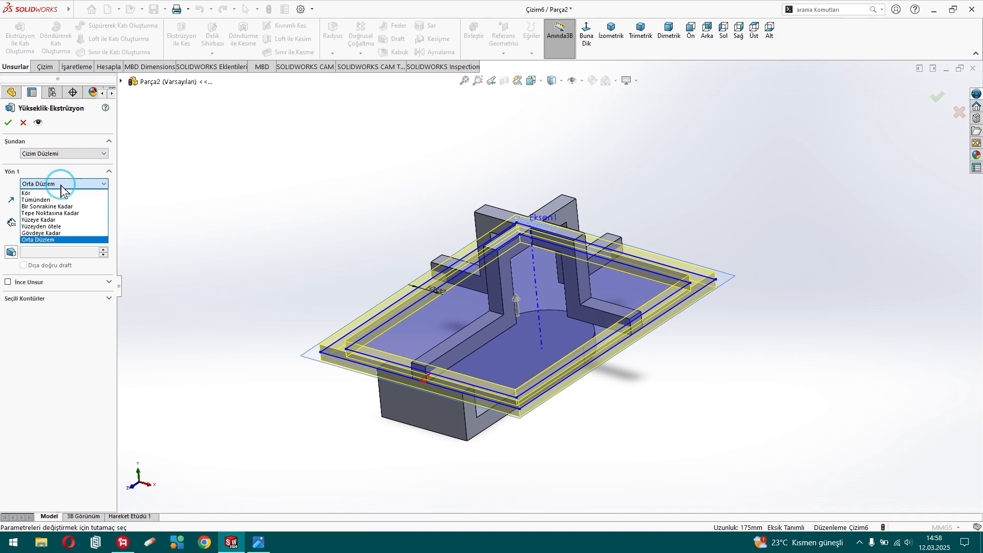
left_click(56, 199)
middle_click_drag(194, 238, 211, 188)
left_click(9, 124)
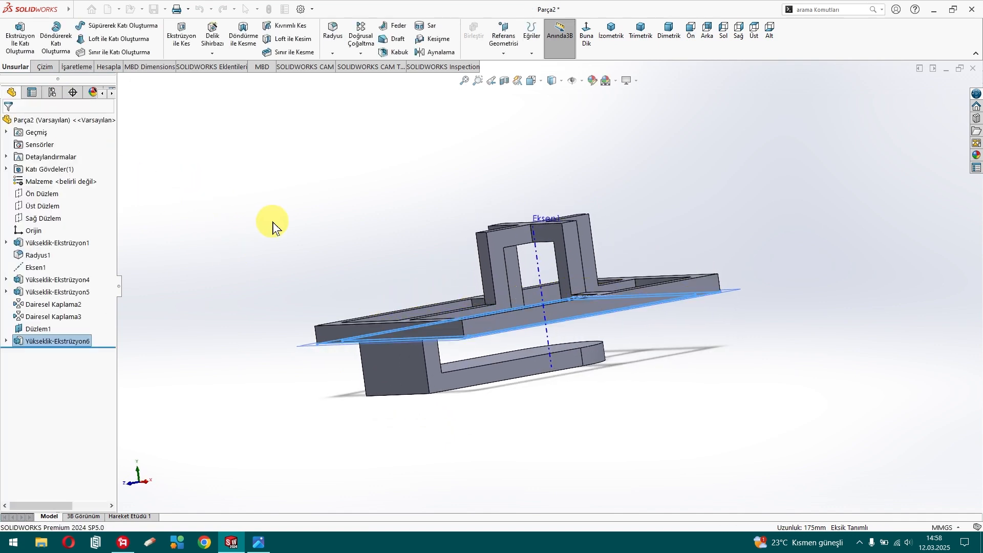
- Hide the offset reference plane and the central axis in the model view
middle_click_drag(263, 222, 489, 309)
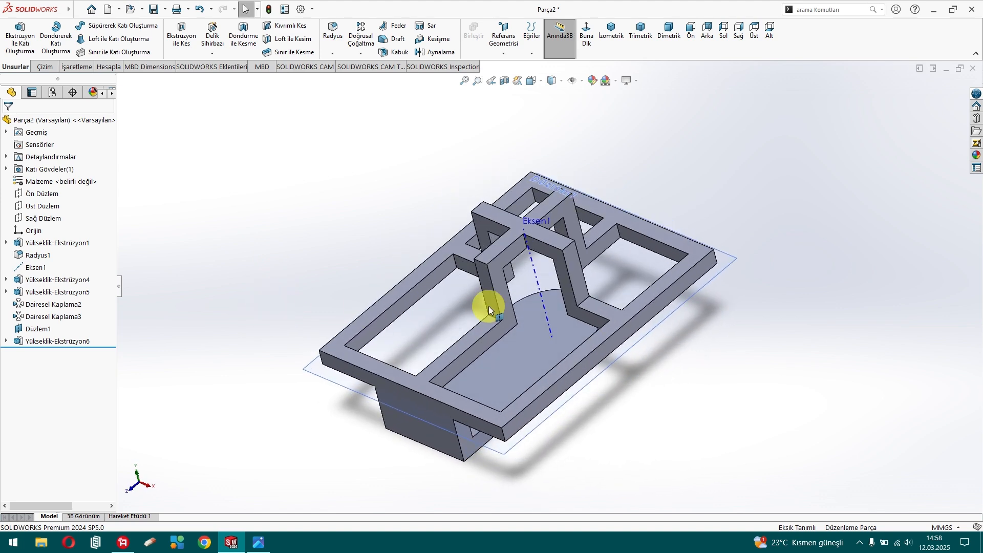
left_click(730, 264)
left_click(793, 238)
middle_click_drag(677, 352, 548, 302)
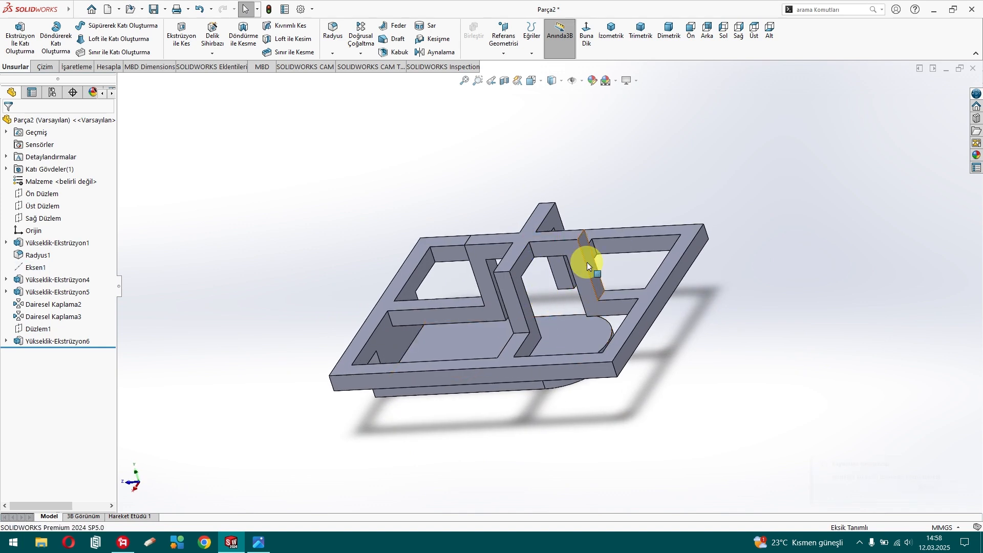
middle_click_drag(239, 354, 263, 324)
- Check the hub radii in reference drawing uyg 662.jpg and make the central axis visible again
left_click(261, 541)
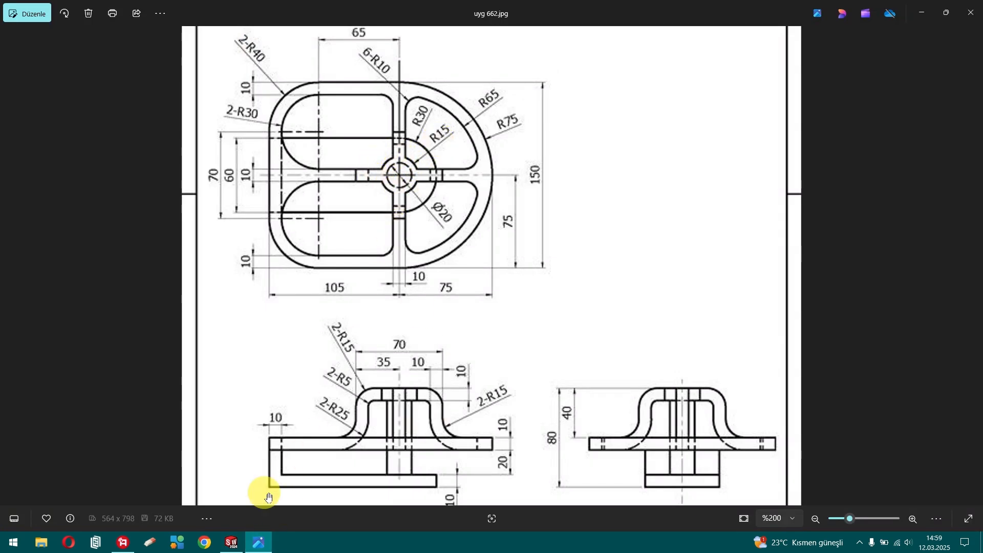
left_click(232, 542)
middle_click_drag(448, 429, 449, 479)
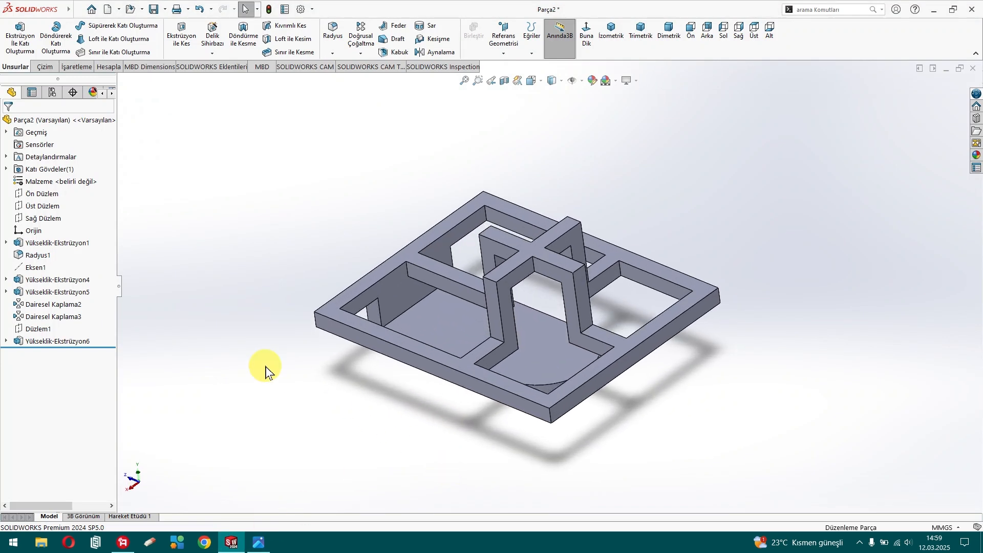
left_click(38, 269)
left_click(50, 253)
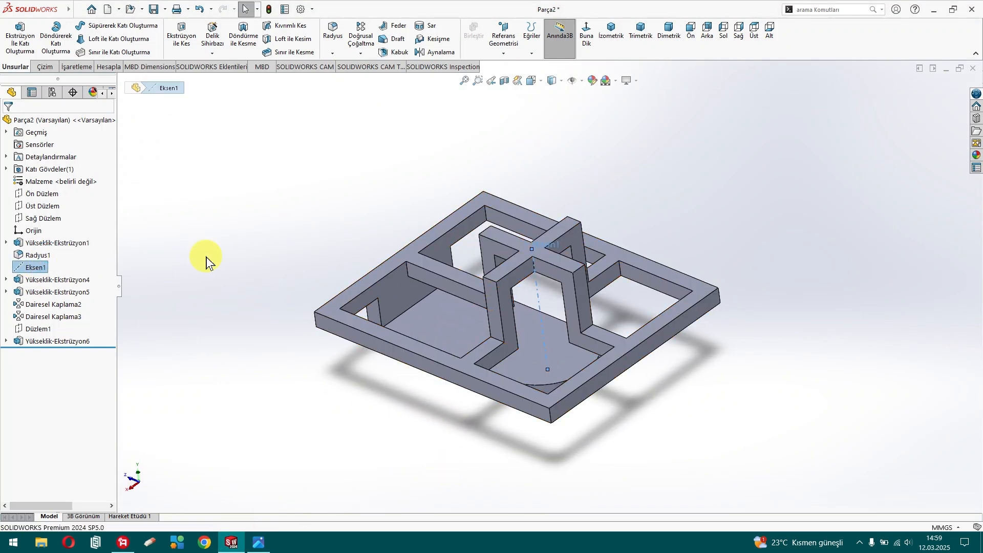
left_click(236, 190)
- Set up a 15 mm constant-radius fillet and select the first vertical inner corner edge where the arms cross
left_click(345, 29)
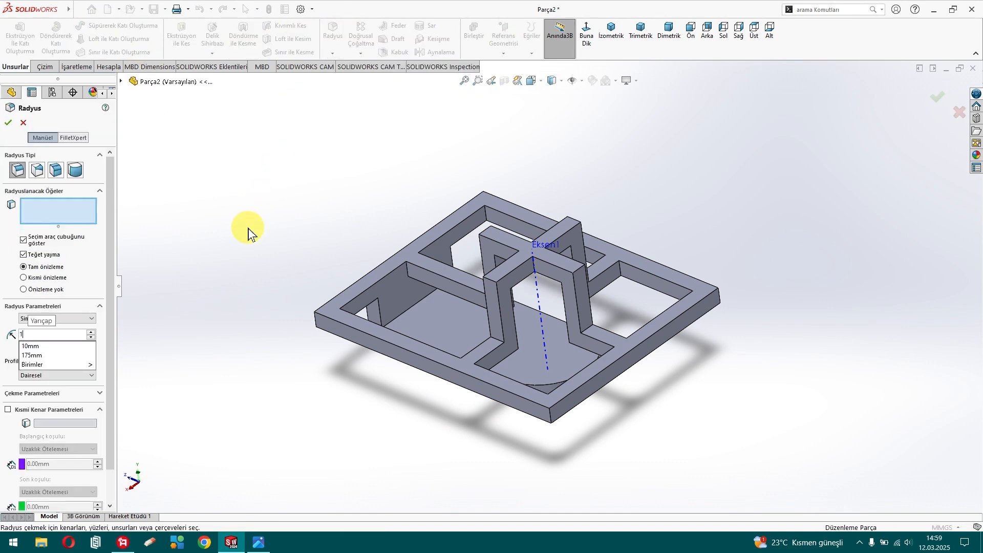
key("Return")
scroll(564, 272, "down", 5)
left_click(551, 239)
scroll(563, 243, "up", 5)
middle_click_drag(564, 245, 625, 313)
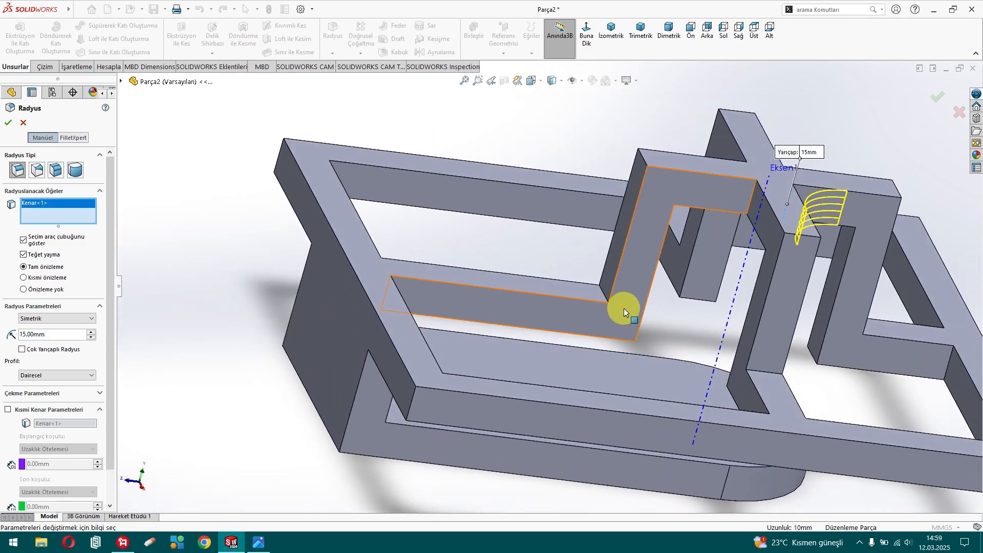
- Add the other three vertical corner edges at the arm crossing and apply the 15 mm fillet to all four
left_click(752, 204)
scroll(751, 205, "up", 4)
middle_click_drag(674, 279, 602, 214)
scroll(601, 214, "down", 5)
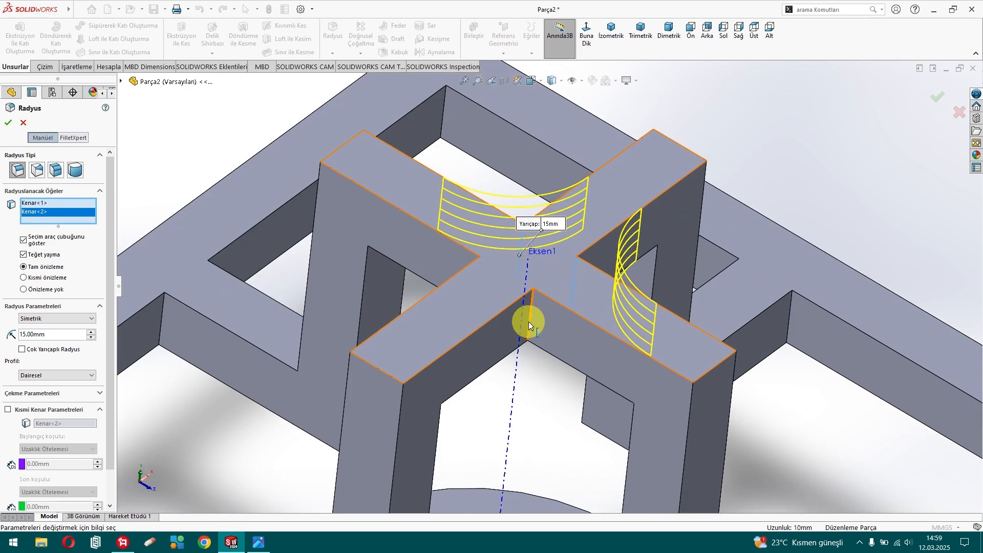
left_click(531, 323)
scroll(531, 323, "up", 6)
middle_click_drag(415, 286, 466, 346)
scroll(497, 346, "down", 4)
scroll(497, 347, "down", 2)
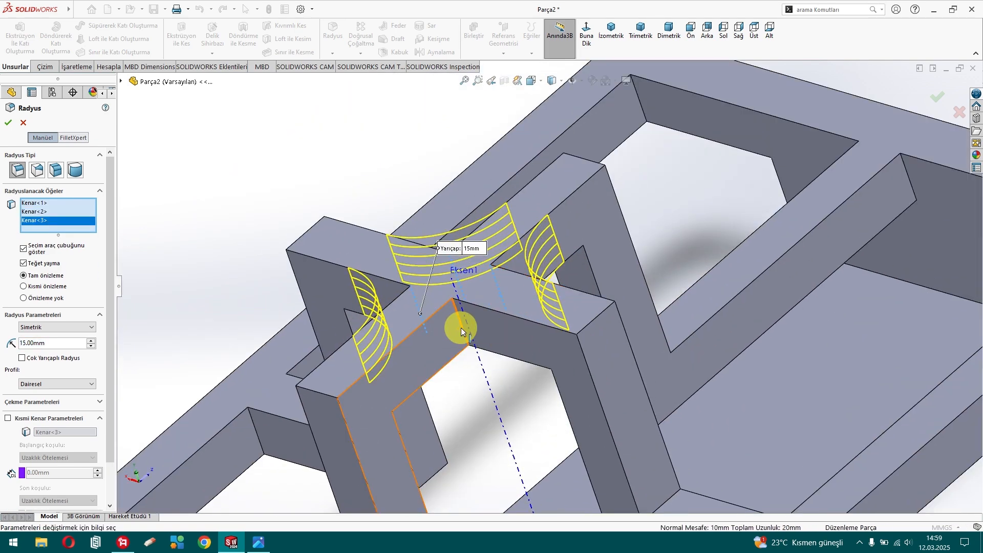
left_click(464, 332)
scroll(463, 328, "up", 5)
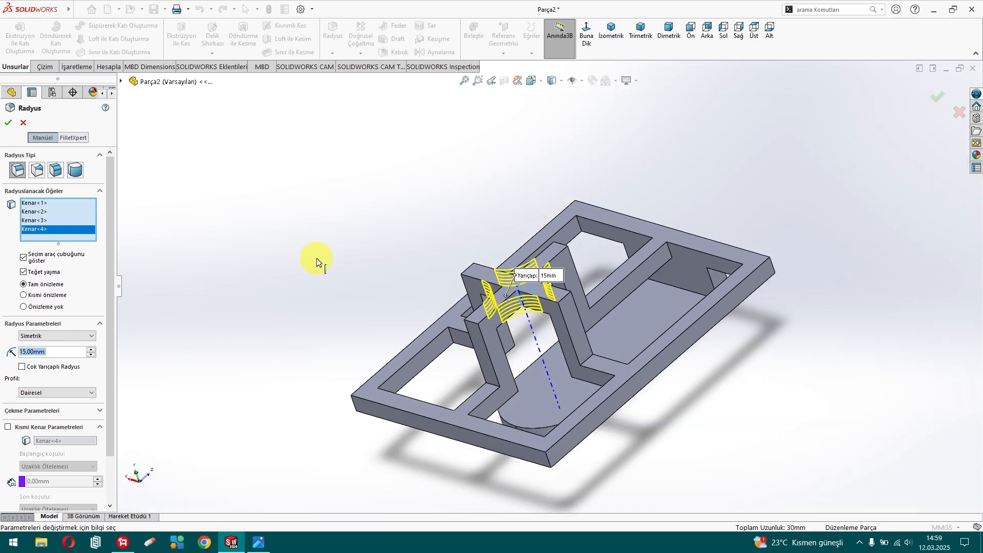
left_click(8, 123)
middle_click_drag(358, 298, 339, 166)
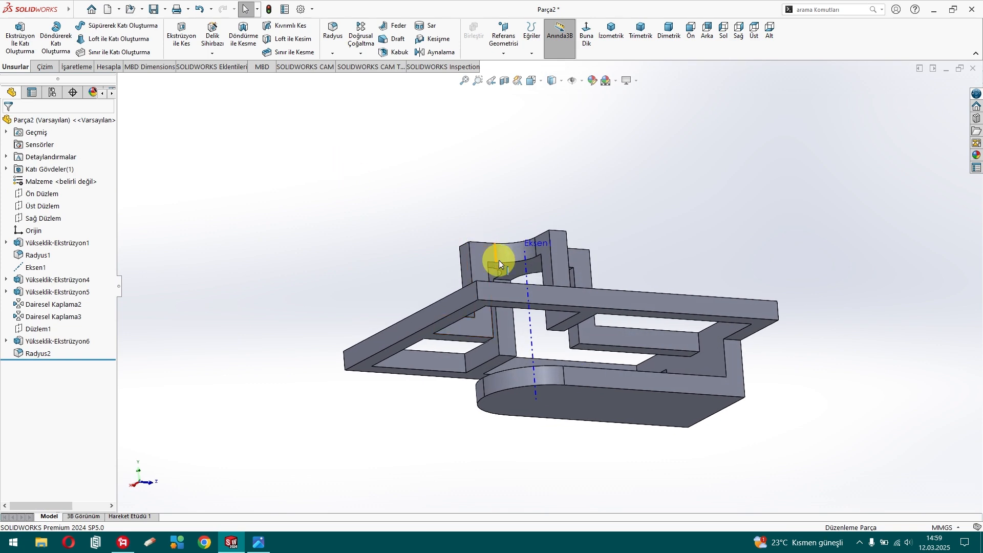
left_click(512, 270)
left_click(383, 274)
middle_click_drag(383, 274, 384, 285)
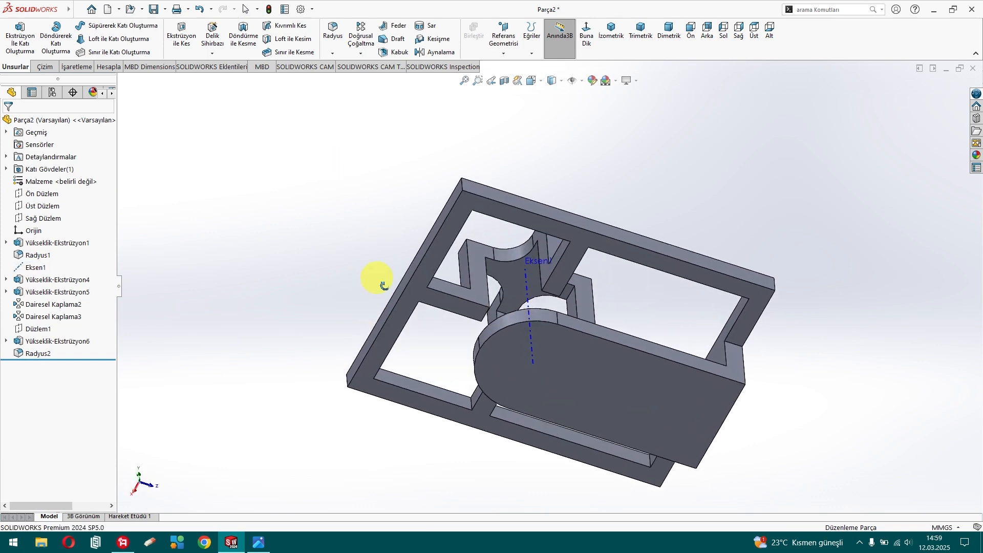
- Sketch a circle about 10.4 mm in radius, centred on the central axis, on the underside of the raised cross hub
left_click(519, 280)
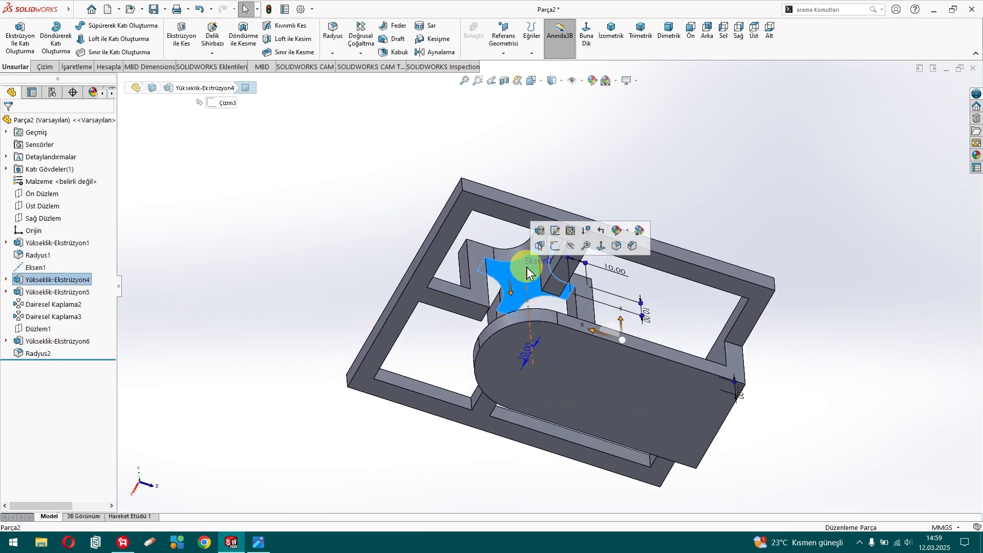
left_click(540, 230)
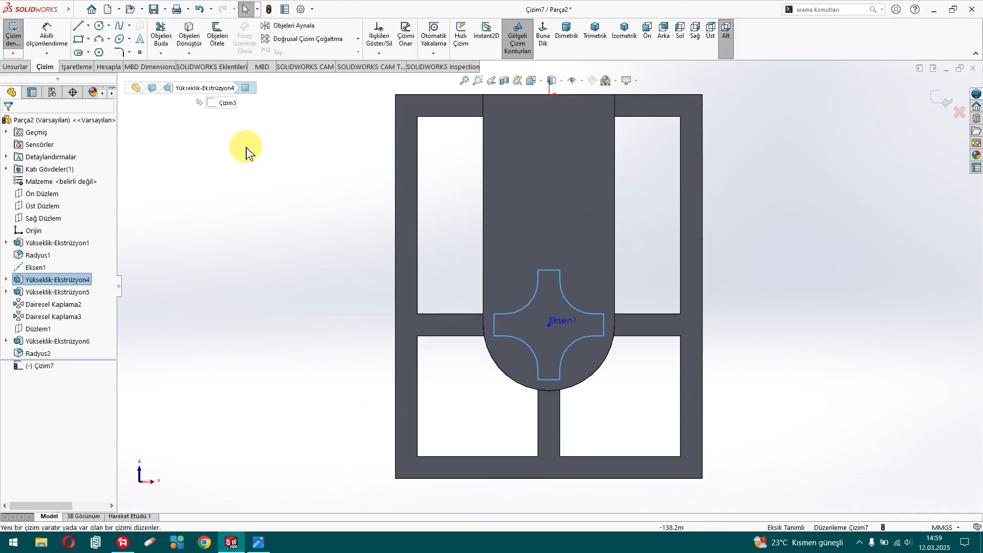
left_click(100, 26)
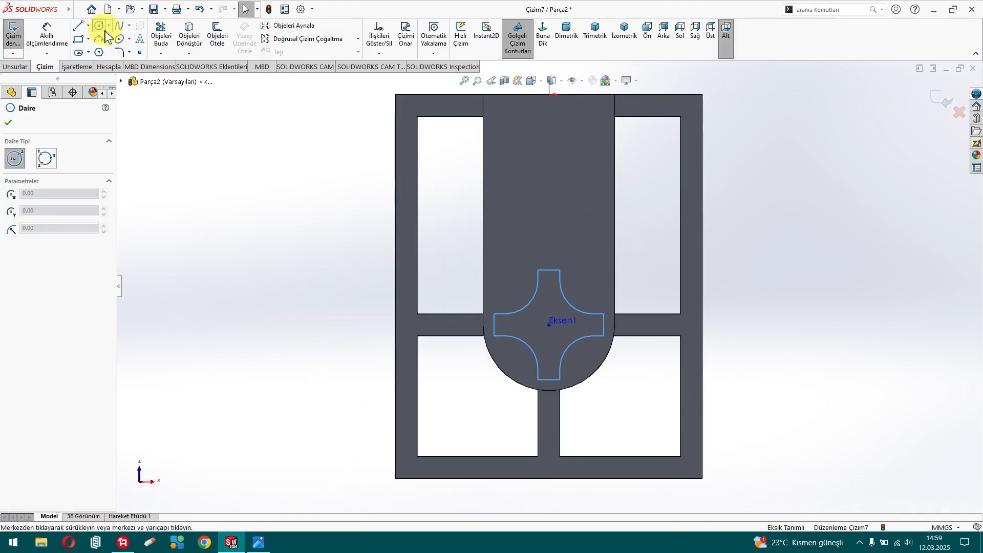
left_click(549, 326)
left_click(556, 352)
right_click(556, 353)
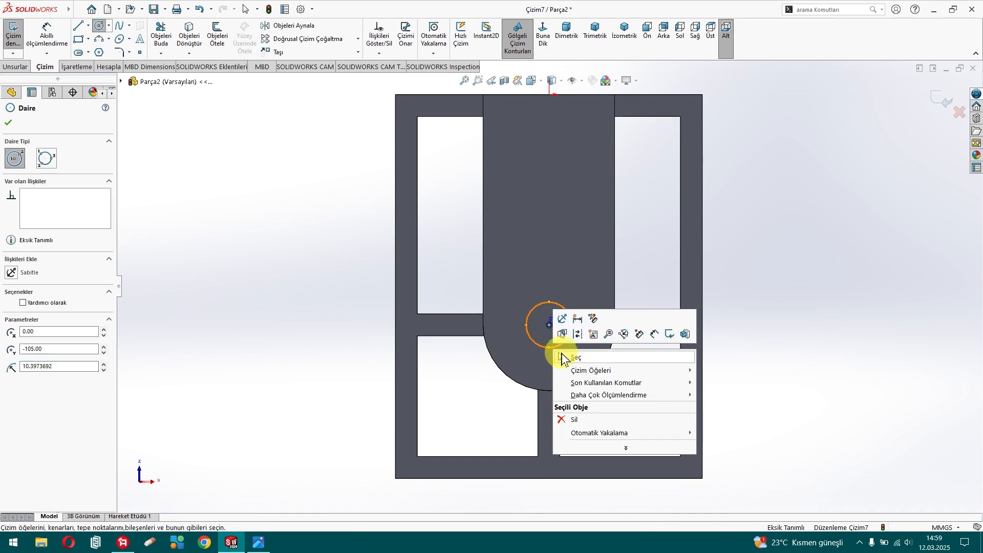
left_click(563, 355)
- Dimension the hub circle's diameter to 20 mm
left_click(46, 33)
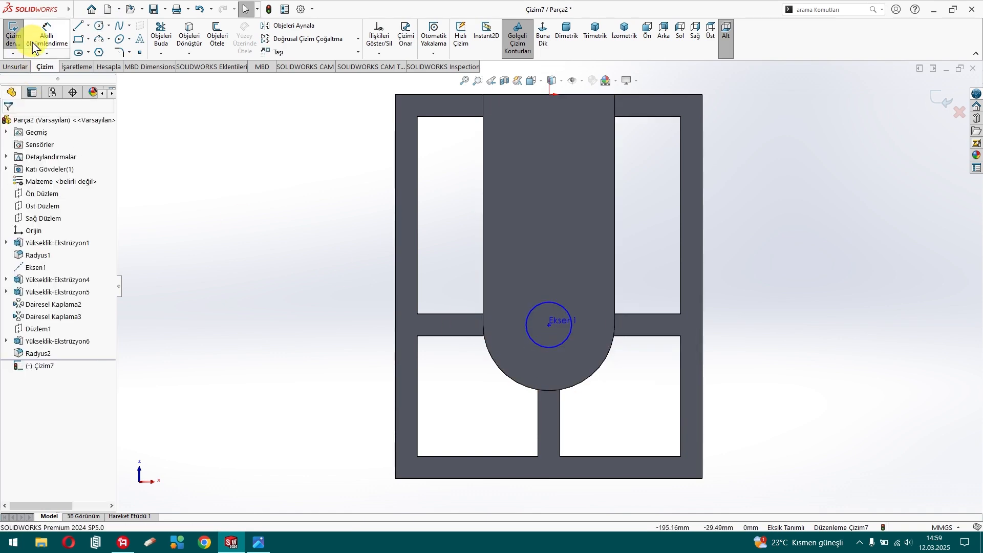
left_click(532, 337)
left_click(327, 350)
type("20")
key("Return")
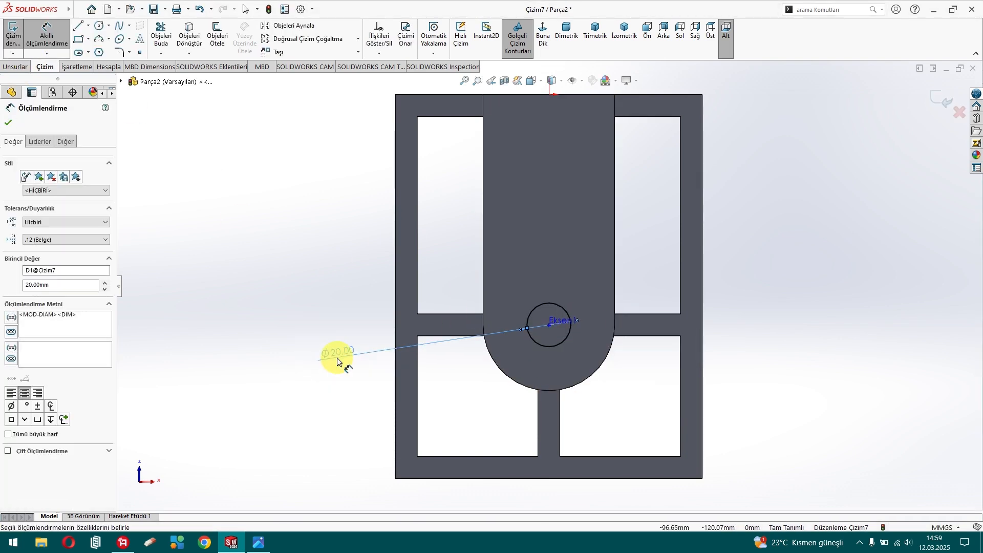
- Extrude the 20 mm circle up to the upper face of the rounded lower plate, merging it with the body
scroll(319, 263, "up", 3)
middle_click_drag(319, 263, 461, 308)
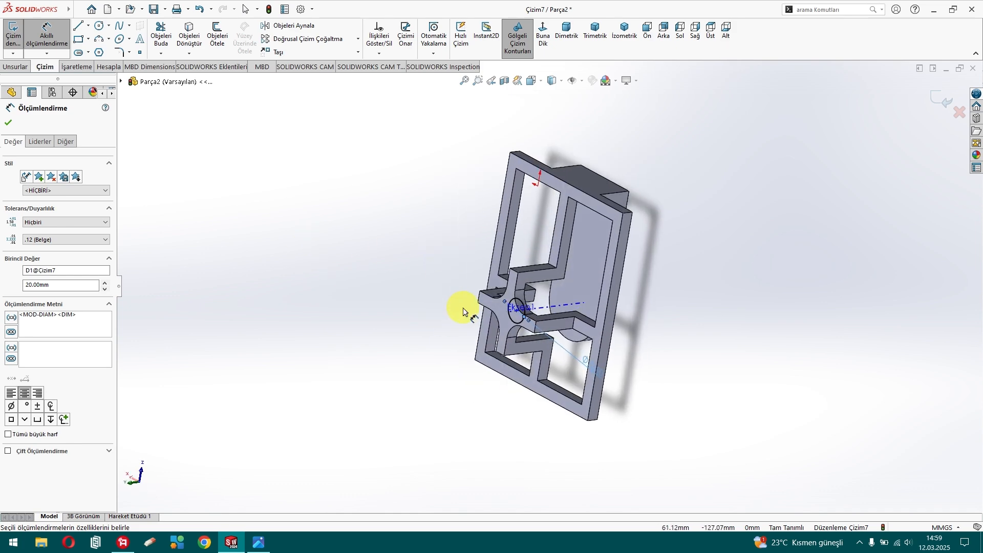
scroll(461, 307, "down", 2)
left_click(15, 66)
left_click(13, 29)
middle_click_drag(256, 220, 330, 496)
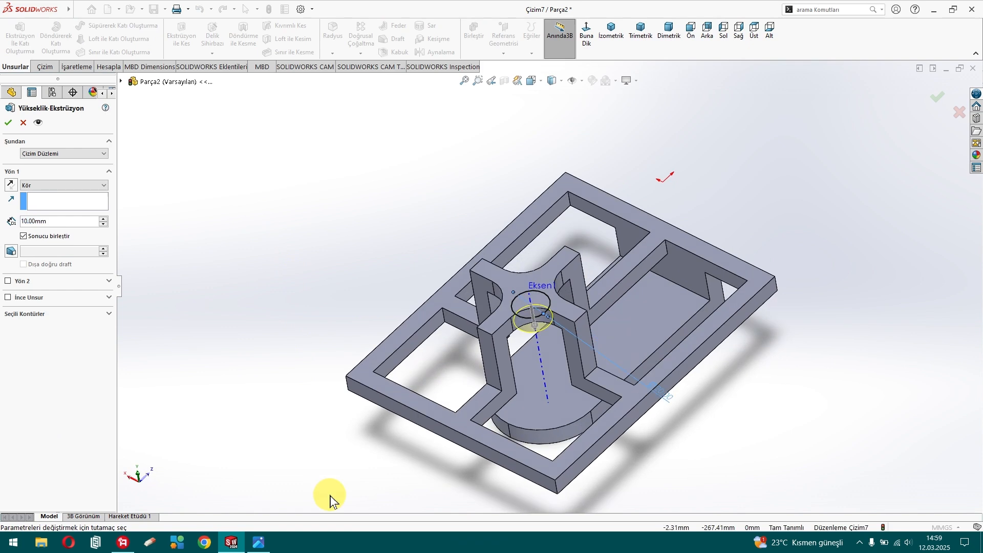
left_click(104, 186)
left_click(77, 222)
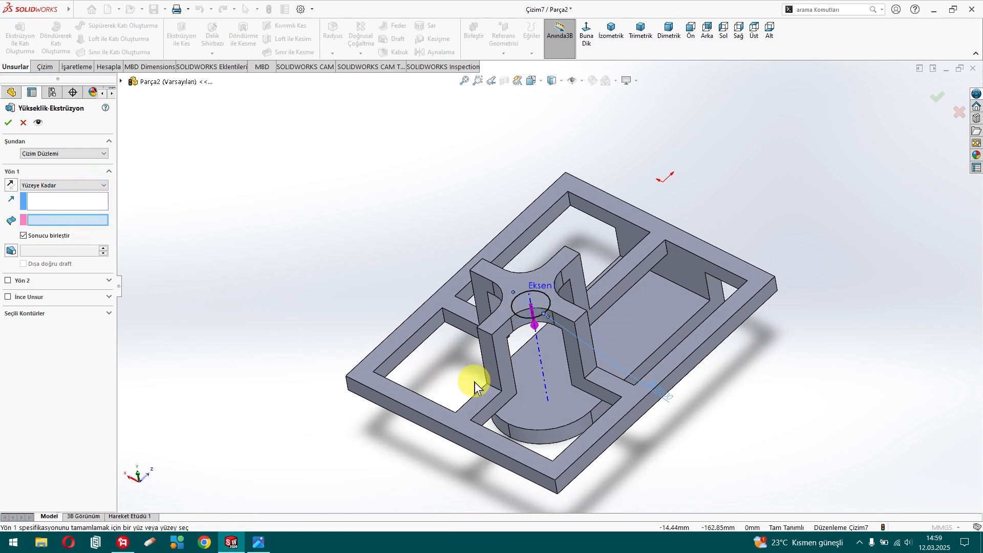
left_click(567, 403)
left_click(8, 123)
- Hide the central axis running through the new column
middle_click_drag(329, 307, 356, 278)
left_click(543, 309)
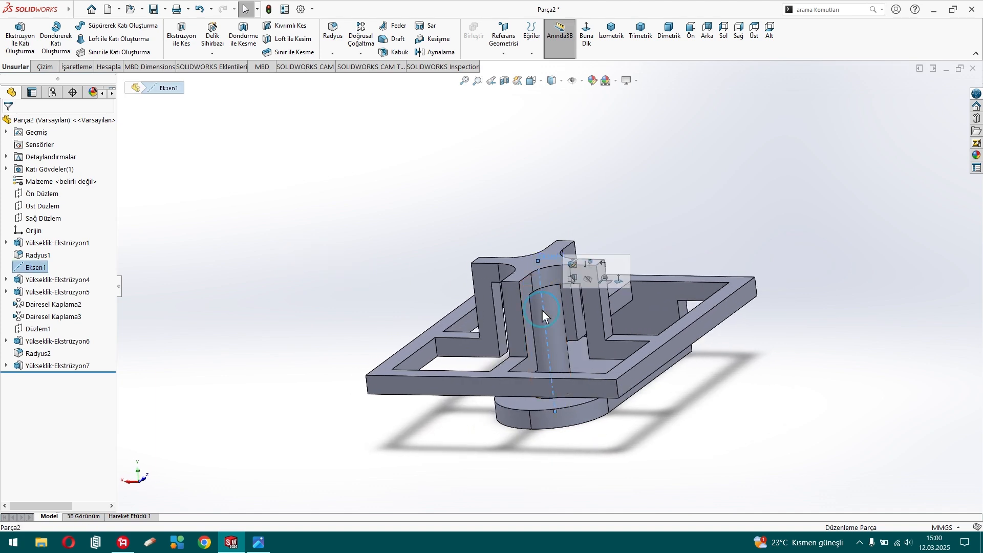
left_click(586, 278)
middle_click_drag(440, 271, 479, 360)
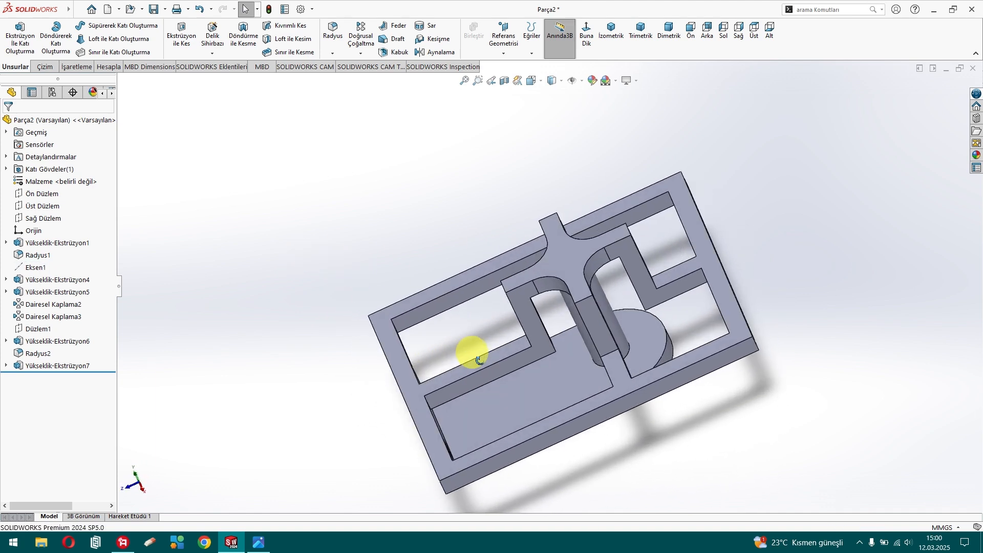
- Check the opening radii in reference drawing uyg 662.jpg and apply a 65 mm fillet to the outer inner-corner edges of the two smaller frame openings
left_click(258, 542)
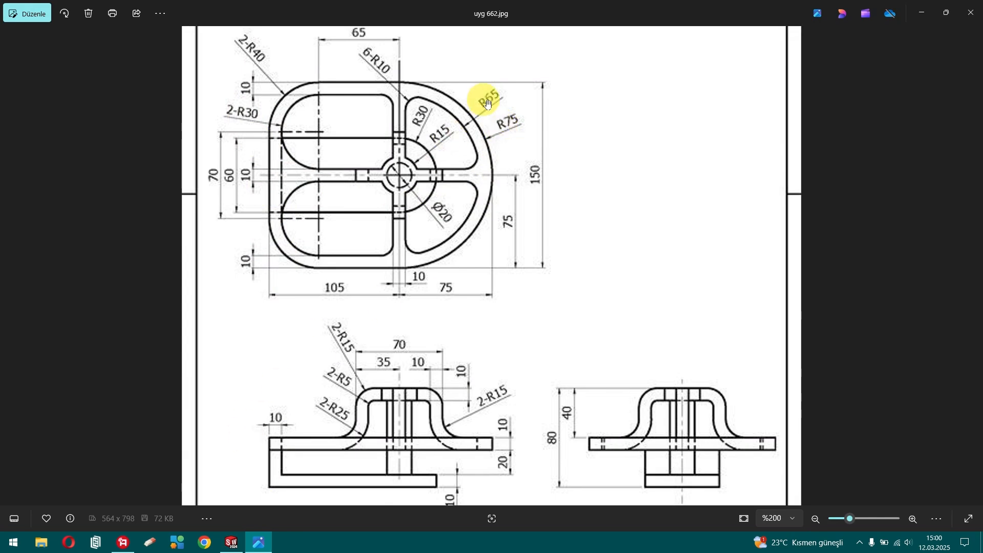
left_click(229, 537)
middle_click_drag(281, 391, 303, 312)
left_click(332, 34)
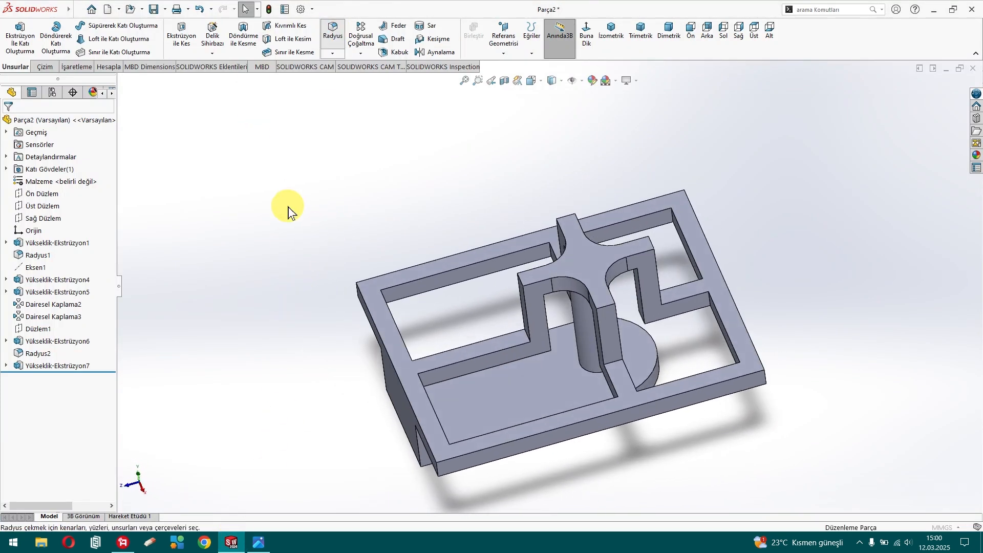
type("65")
left_click(302, 207)
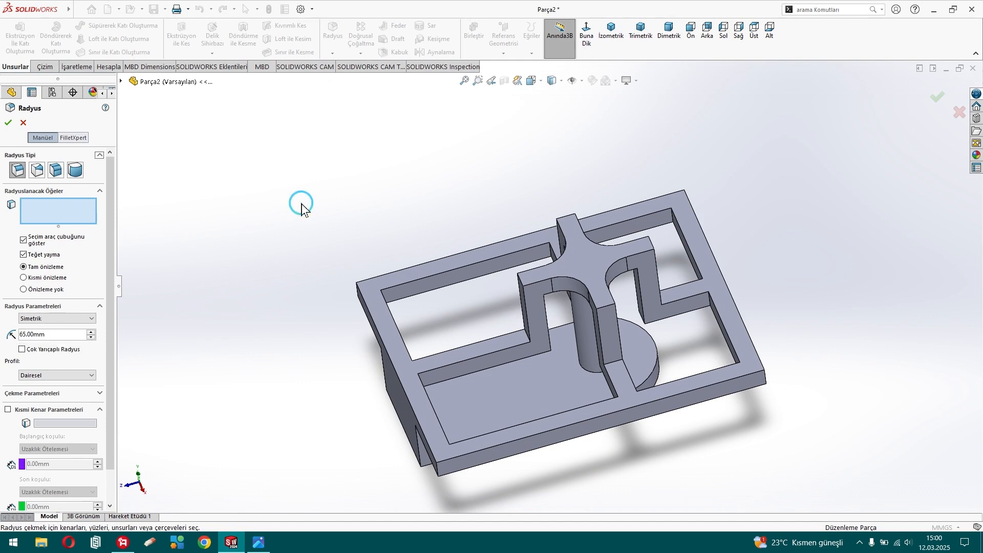
left_click(672, 220)
middle_click_drag(340, 278, 547, 174)
scroll(546, 174, "up", 3)
left_click(512, 214)
scroll(515, 218, "down", 5)
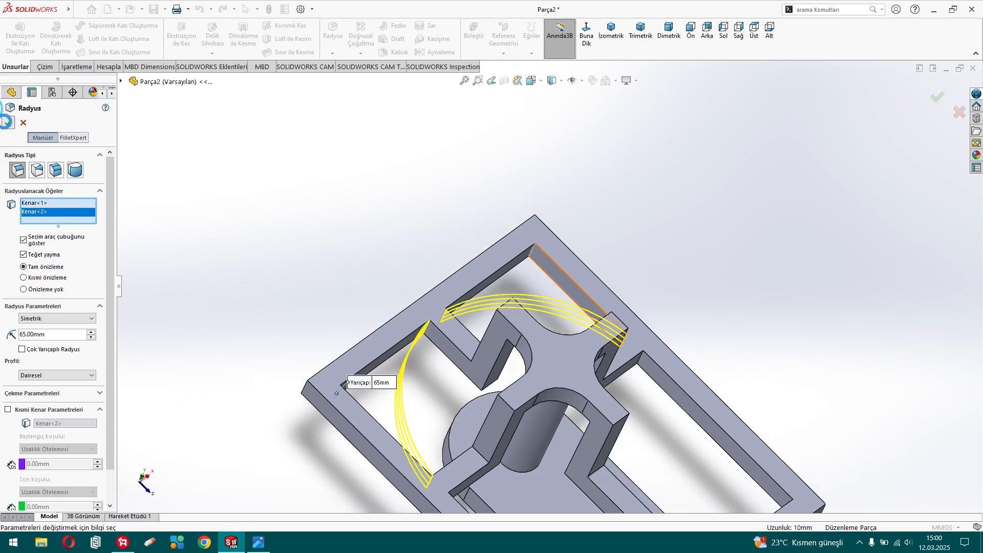
scroll(235, 234, "up", 4)
middle_click_drag(310, 322, 133, 296)
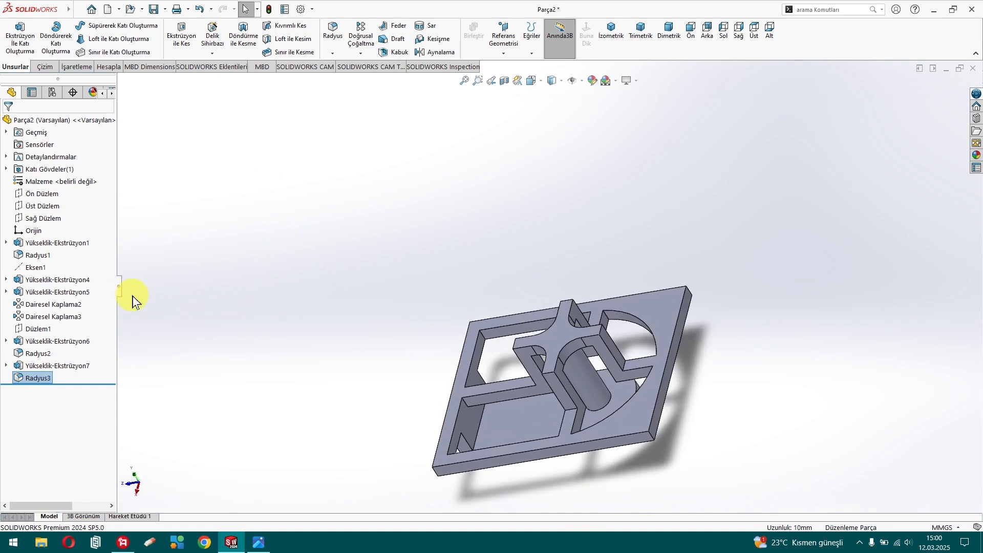
- Set up a 30 mm fillet from the reference drawing and select one large opening's end-corner edge beside the central rib
left_click(330, 31)
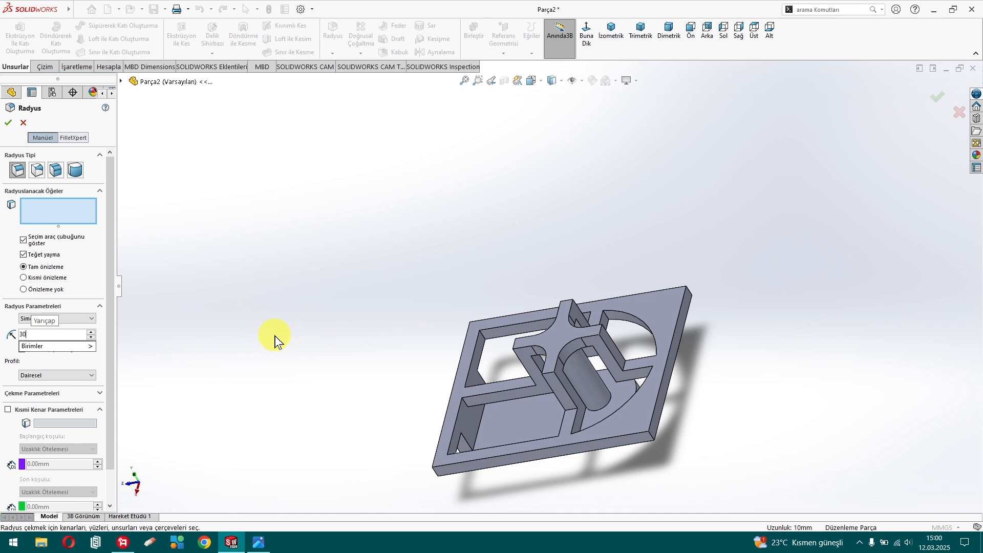
left_click(258, 542)
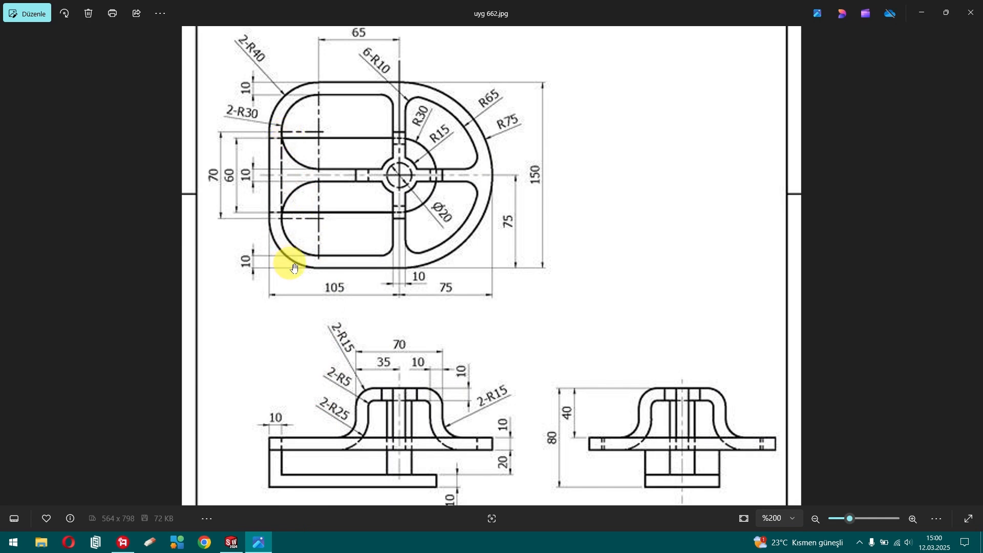
left_click(257, 546)
middle_click_drag(318, 466, 355, 474)
scroll(527, 334, "down", 5)
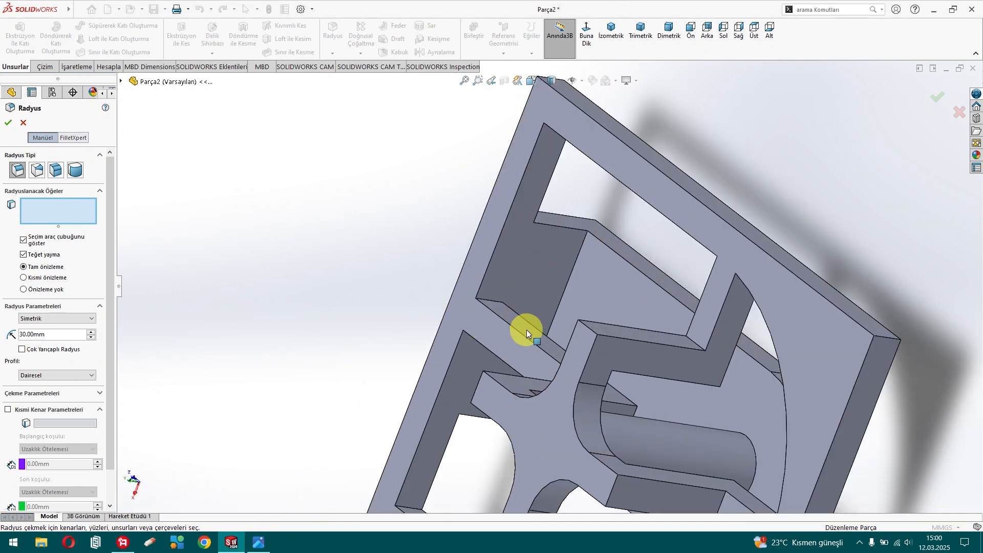
left_click(488, 301)
middle_click_drag(334, 340, 479, 208)
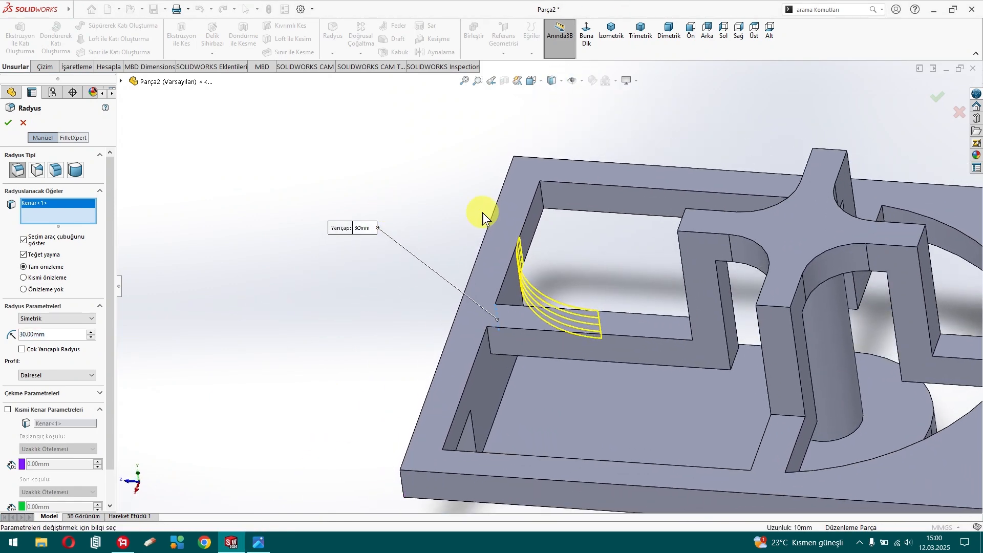
left_click(544, 200)
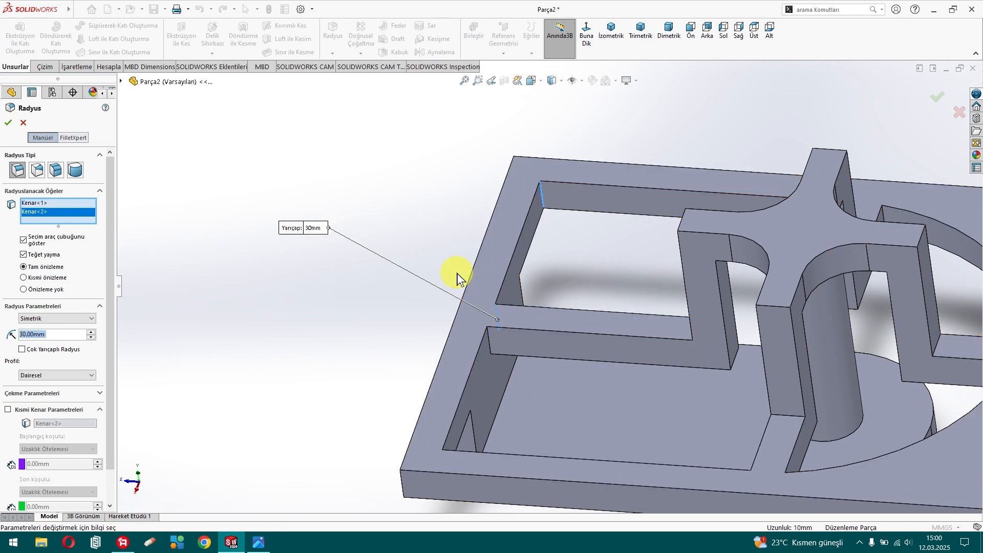
right_click(38, 213)
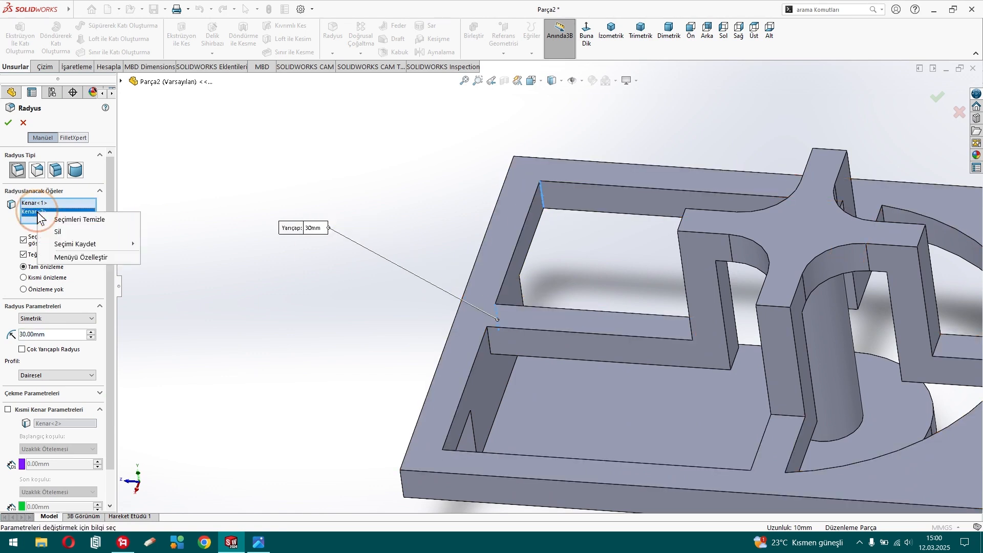
left_click(57, 231)
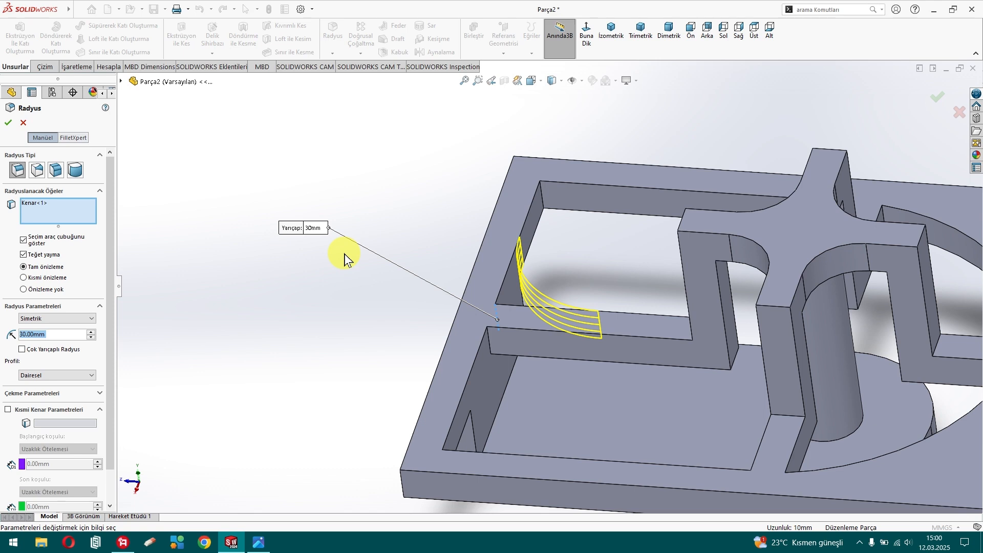
- Add the matching corner edge on the other side of the central rib and apply the 30 mm fillet to both
left_click(489, 345)
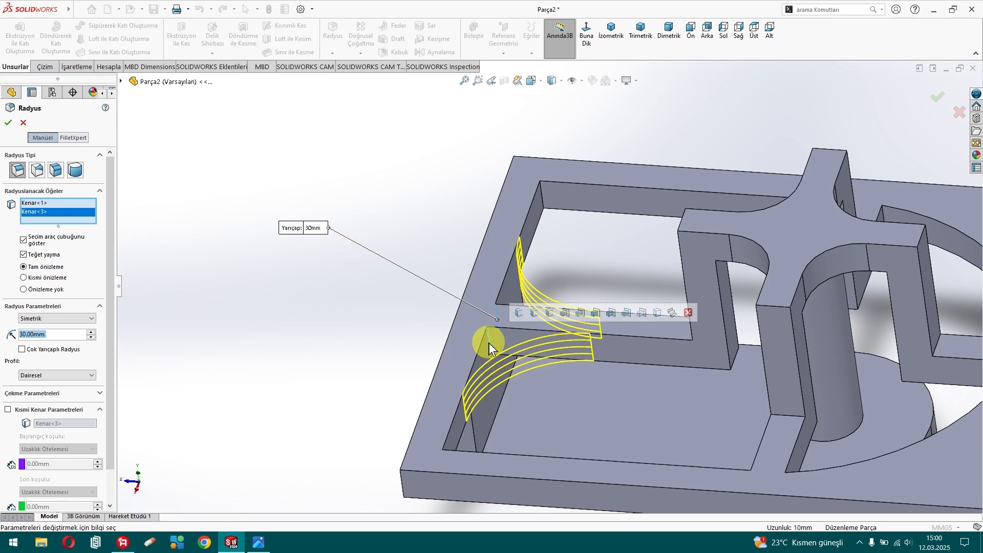
left_click(7, 124)
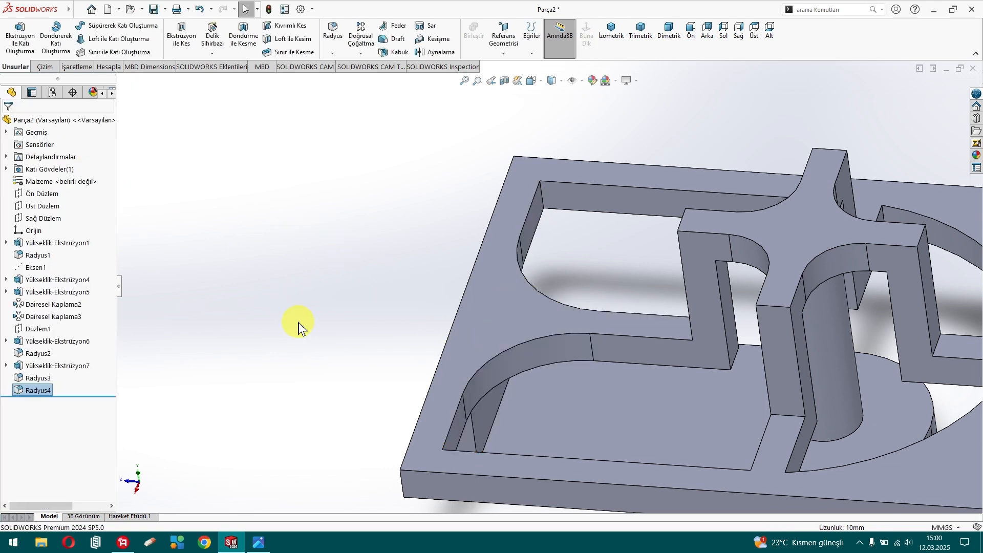
key("f")
middle_click_drag(319, 342, 352, 356)
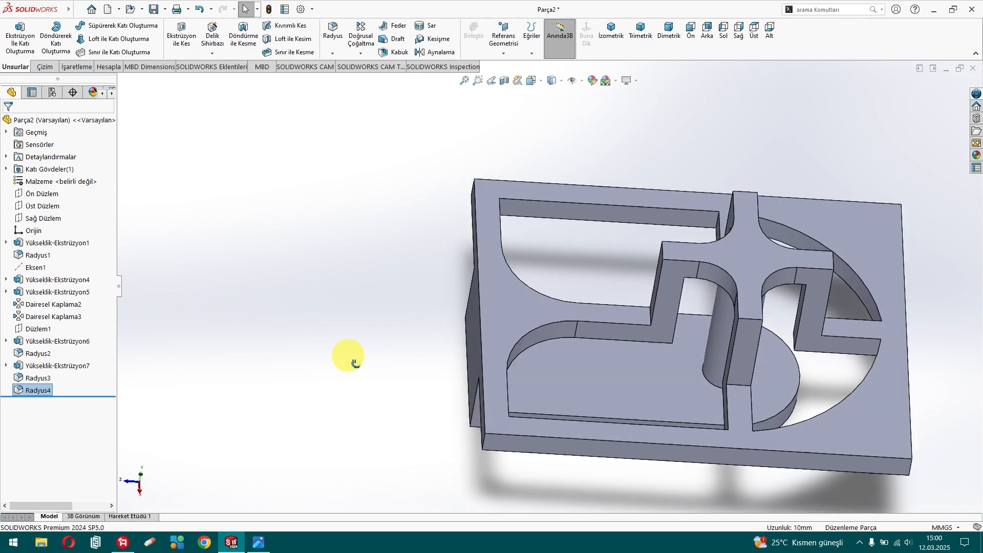
- Check the frame's corner radii in reference drawing uyg 662.jpg
left_click(259, 542)
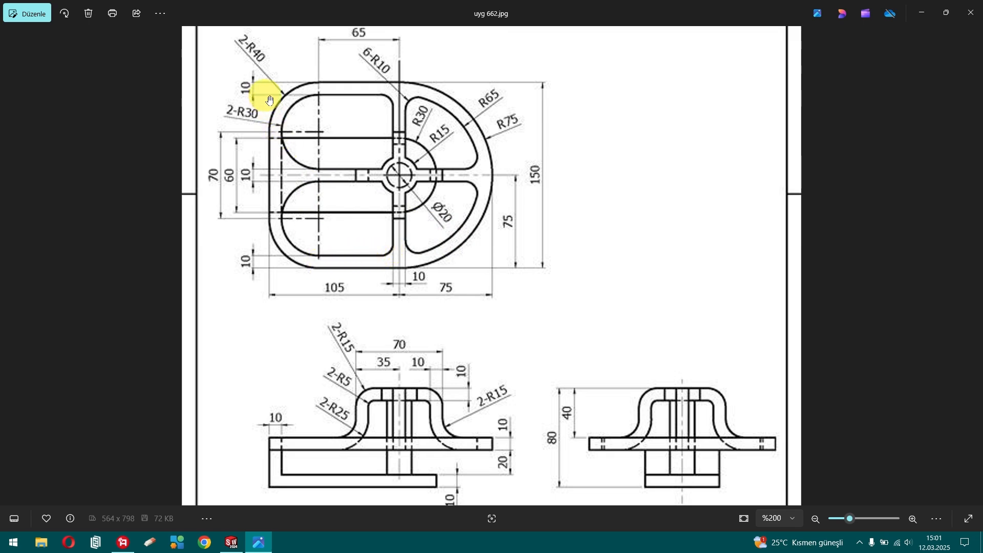
left_click(231, 542)
middle_click_drag(306, 359, 389, 372)
left_click(332, 31)
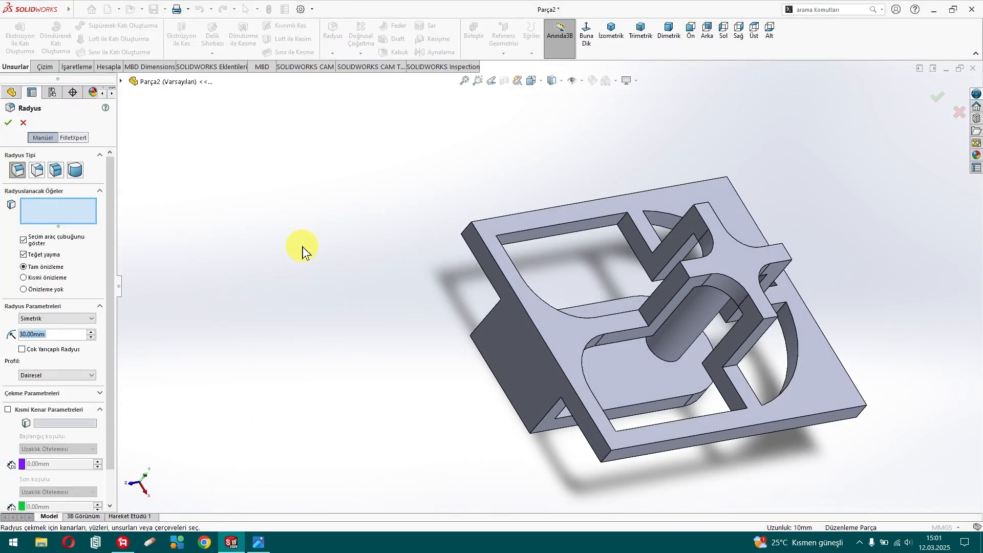
left_click(466, 226)
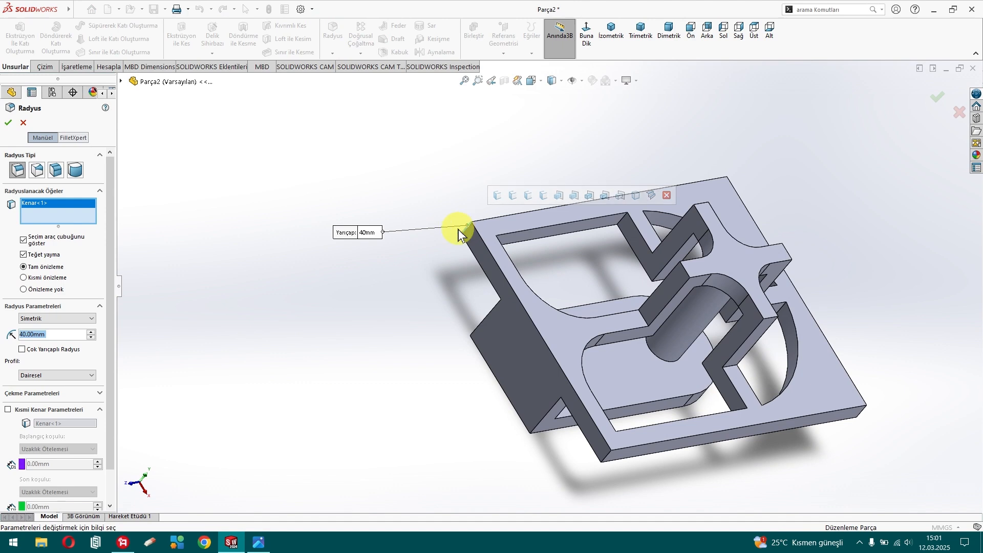
left_click(23, 124)
- Apply a 30 mm fillet to the remaining end-corner edges of the two large openings, next to the frame's long sides
left_click(332, 31)
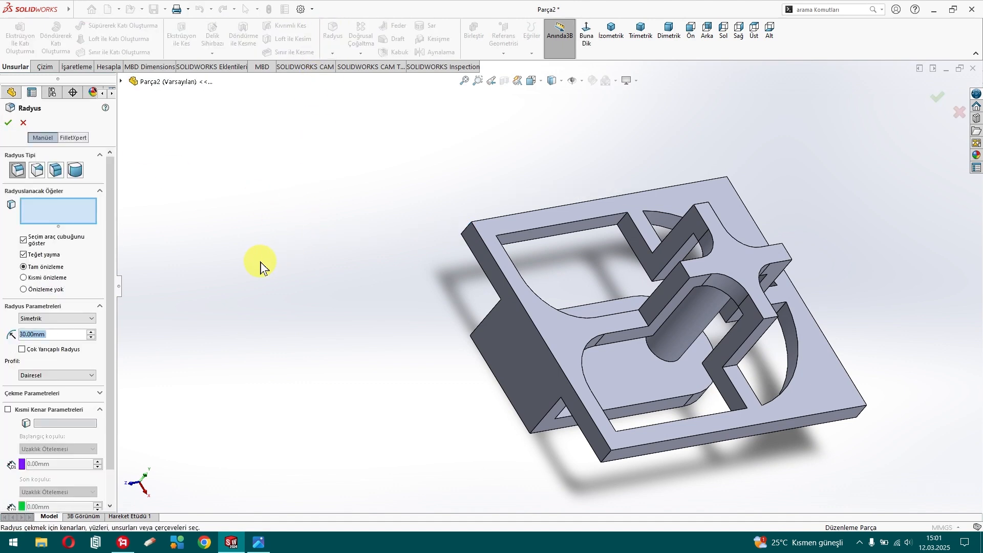
middle_click_drag(372, 307, 281, 307)
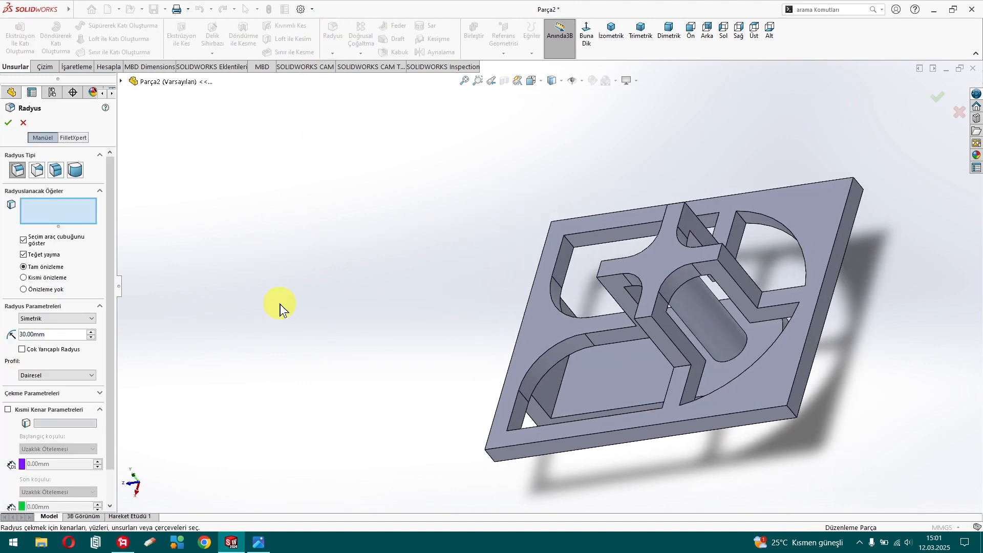
left_click(571, 244)
middle_click_drag(570, 244, 474, 461)
scroll(517, 220, "down", 5)
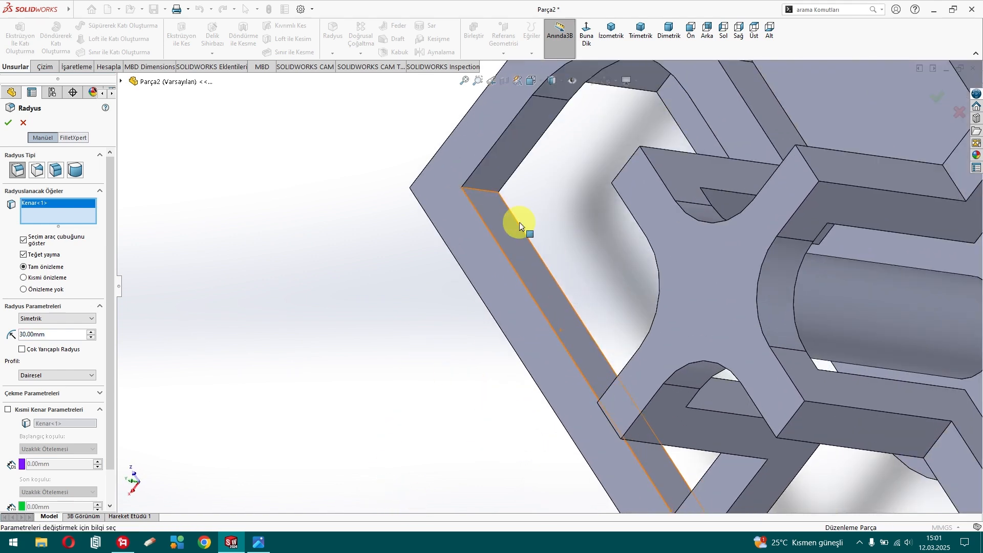
left_click(479, 192)
scroll(472, 248, "up", 3)
left_click(9, 123)
middle_click_drag(307, 377, 389, 256)
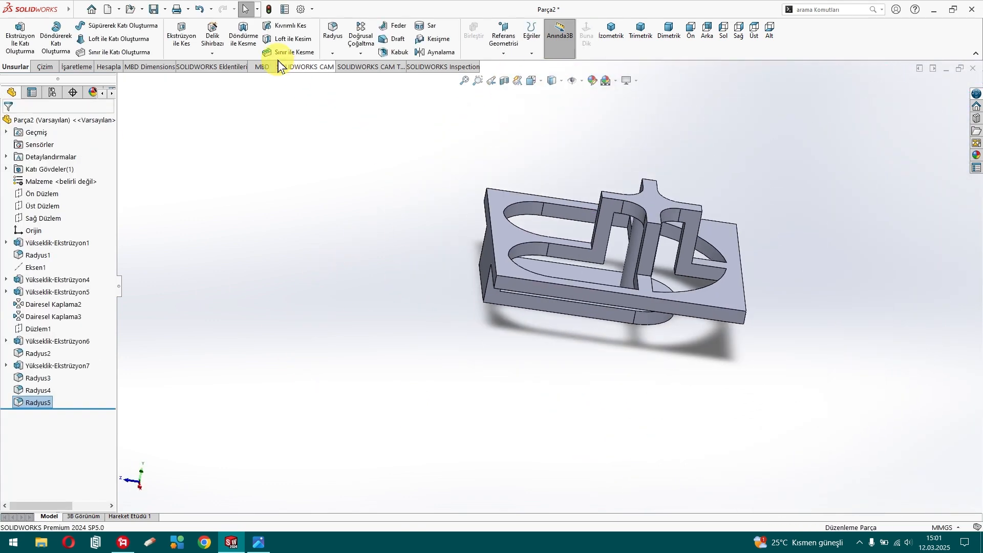
- Apply a 40 mm fillet to the two outer vertical corner edges of the frame at the end above the base wall
left_click(333, 30)
type("40")
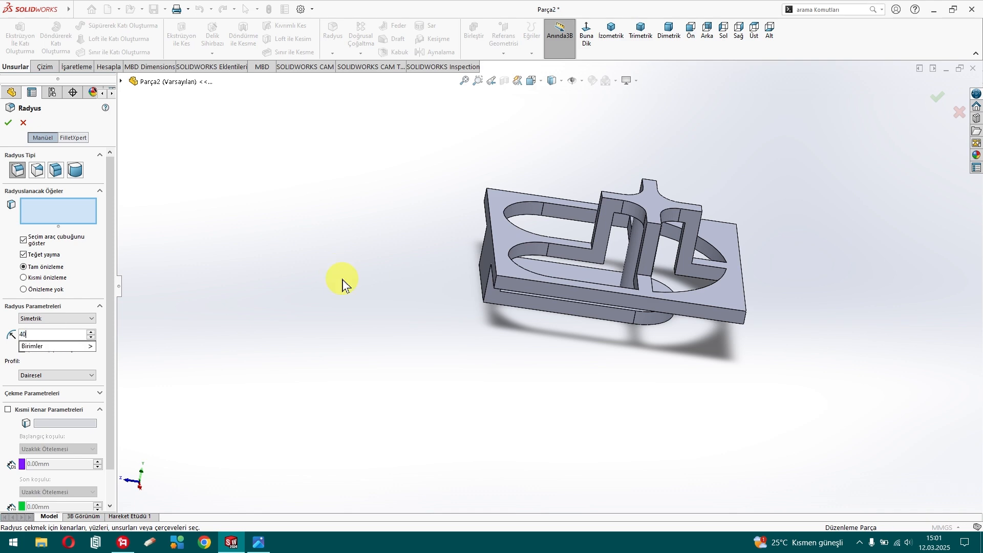
left_click(495, 288)
middle_click_drag(406, 285, 500, 346)
scroll(544, 300, "down", 3)
left_click(527, 313)
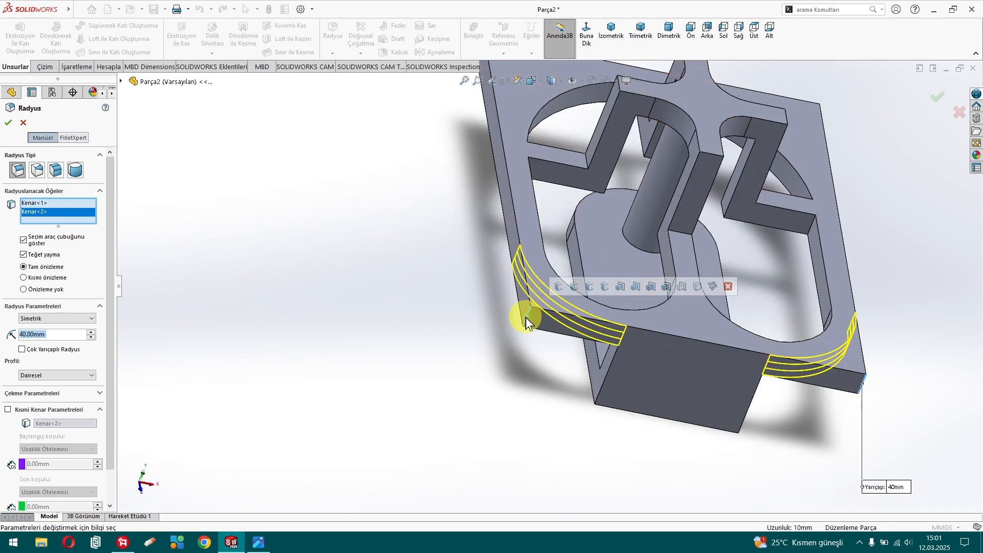
left_click(6, 125)
middle_click_drag(354, 251, 293, 284)
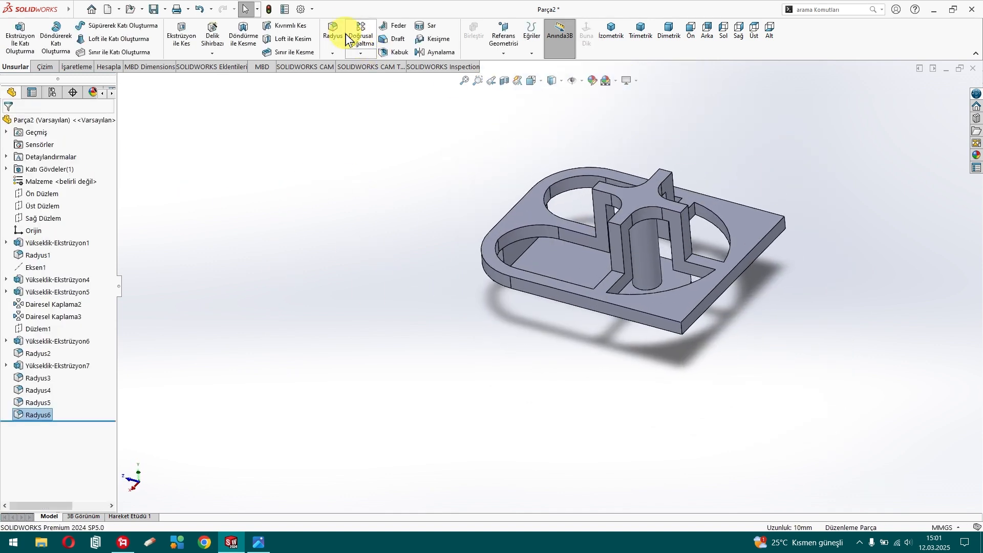
- Apply a 75 mm fillet, as given in the reference drawing, to the two outer corner edges at the frame's opposite end
left_click(258, 543)
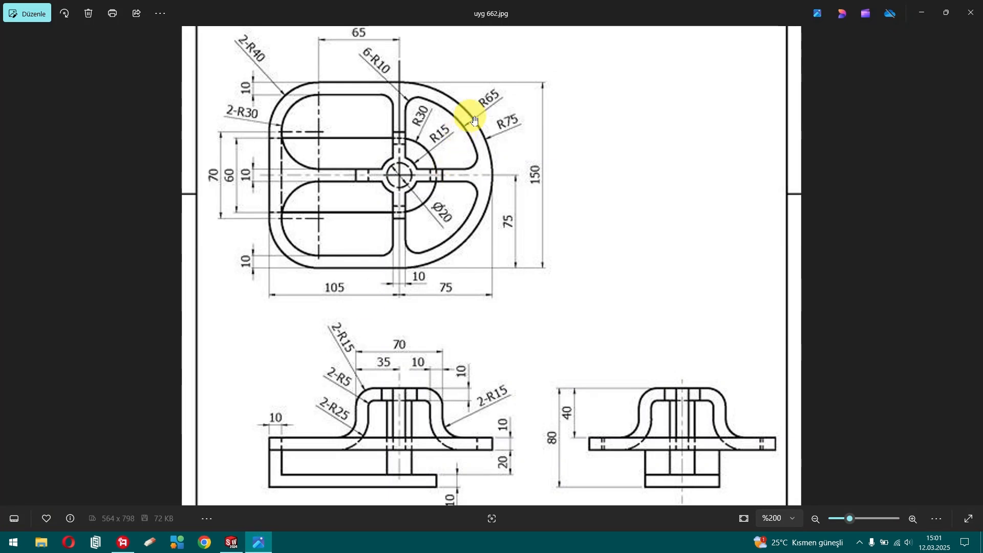
left_click(232, 543)
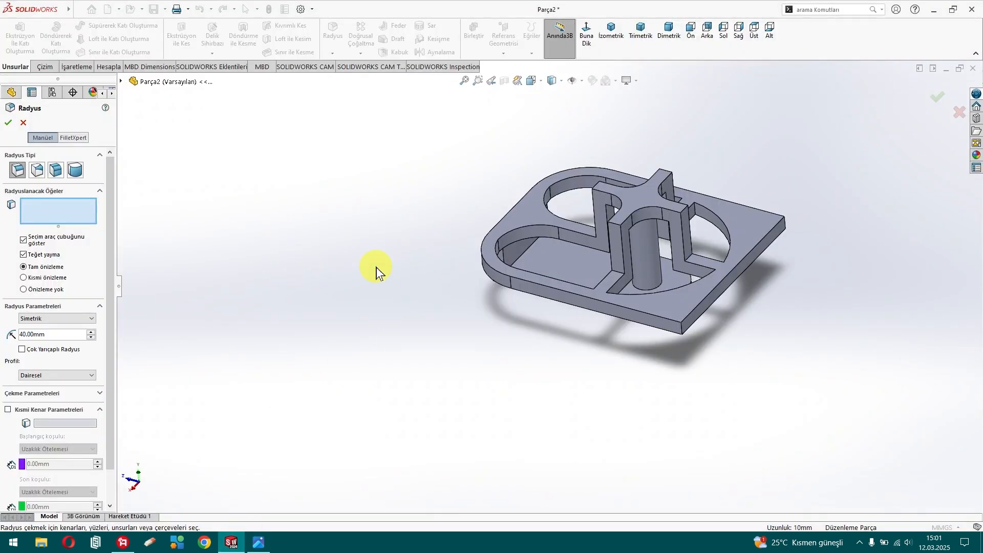
left_click(57, 334)
type("75")
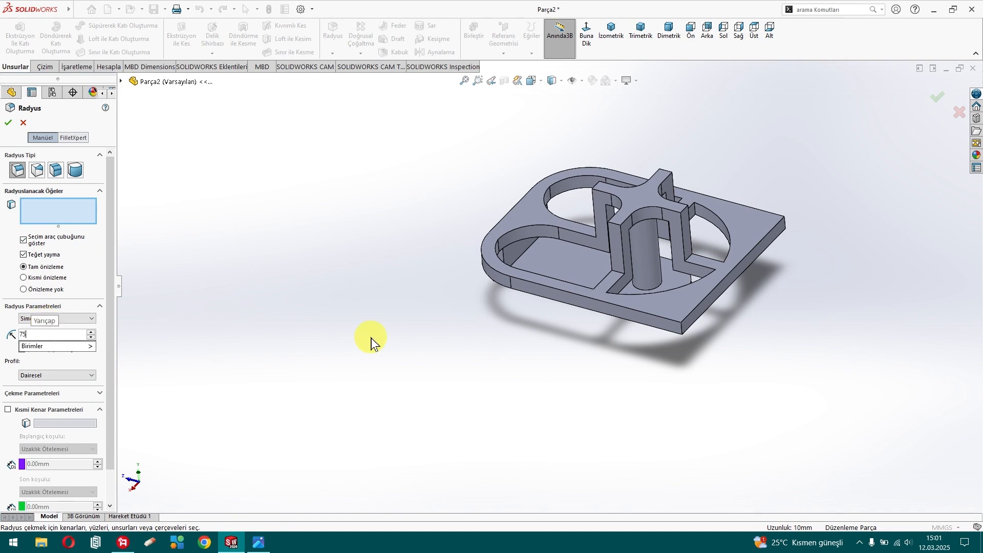
left_click(680, 329)
middle_click_drag(810, 232, 756, 316)
scroll(756, 262, "down", 3)
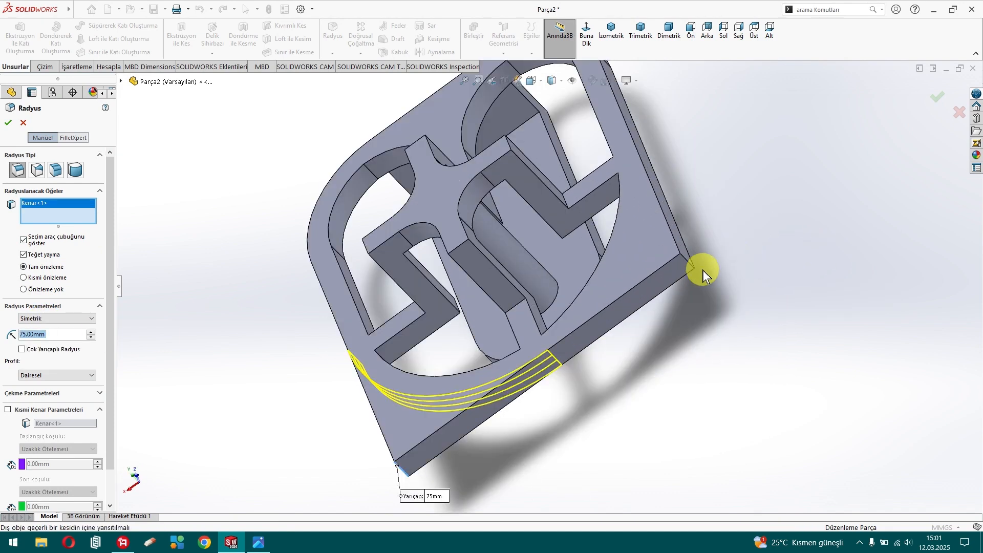
left_click(690, 268)
scroll(614, 348, "up", 3)
middle_click_drag(508, 370, 243, 217)
left_click(8, 123)
mouse_move(317, 256)
middle_mouse_down()
mouse_move(336, 193)
mouse_move(363, 266)
mouse_move(352, 345)
mouse_move(355, 300)
mouse_move(384, 287)
middle_mouse_up()
- Set up a 10 mm fillet from the reference drawing and select the large and small openings' corner edges on either side of one cross rib
left_click(258, 542)
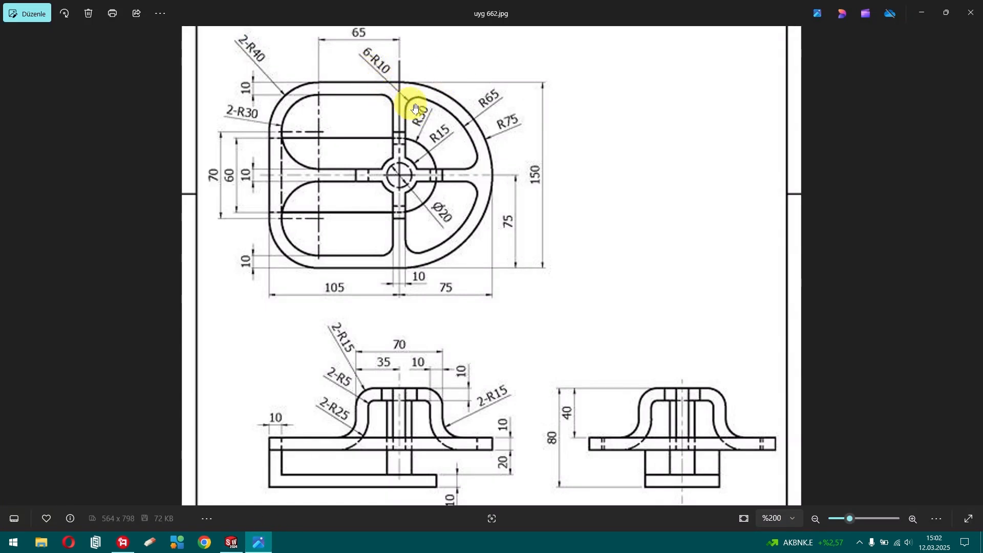
left_click(231, 542)
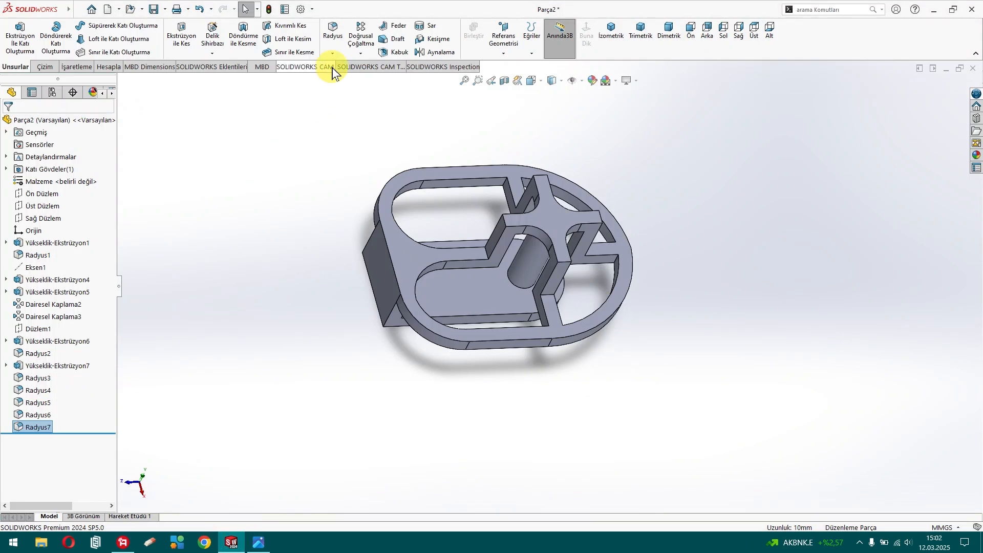
left_click(332, 40)
type("10")
key("Return")
scroll(503, 209, "down", 5)
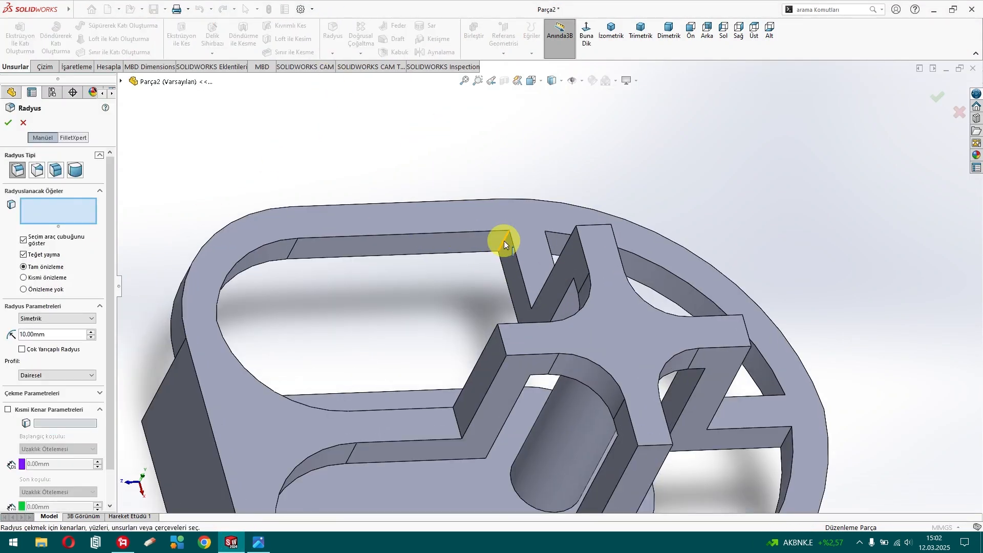
left_click(505, 244)
middle_click_drag(522, 256, 655, 380)
left_click(556, 248)
- Add the two small openings' corner edges on both sides of the central rib, where it meets the curved rim, to the fillet
scroll(568, 272, "up", 3)
scroll(655, 379, "down", 6)
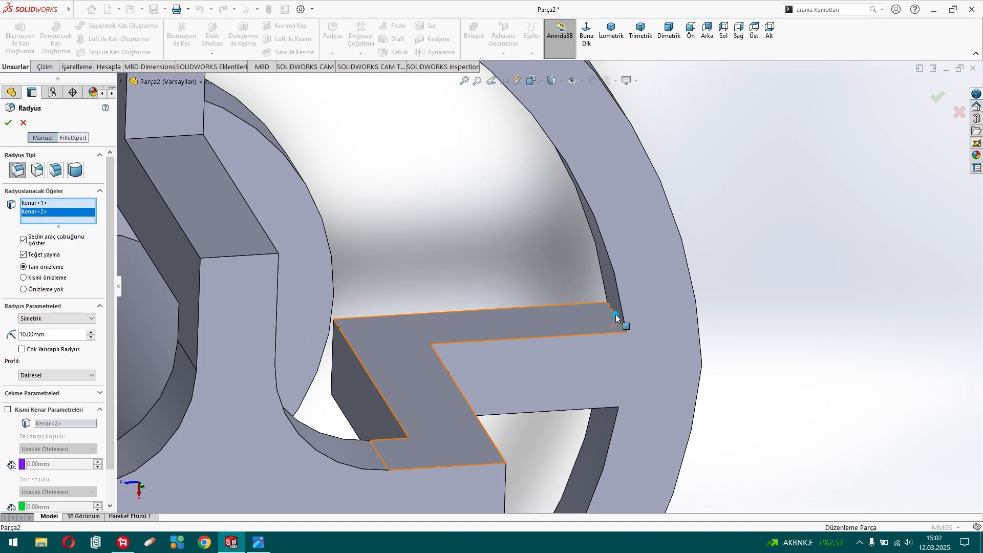
left_click(608, 325)
scroll(608, 323, "up", 5)
middle_click_drag(562, 408, 560, 243)
scroll(564, 362, "down", 5)
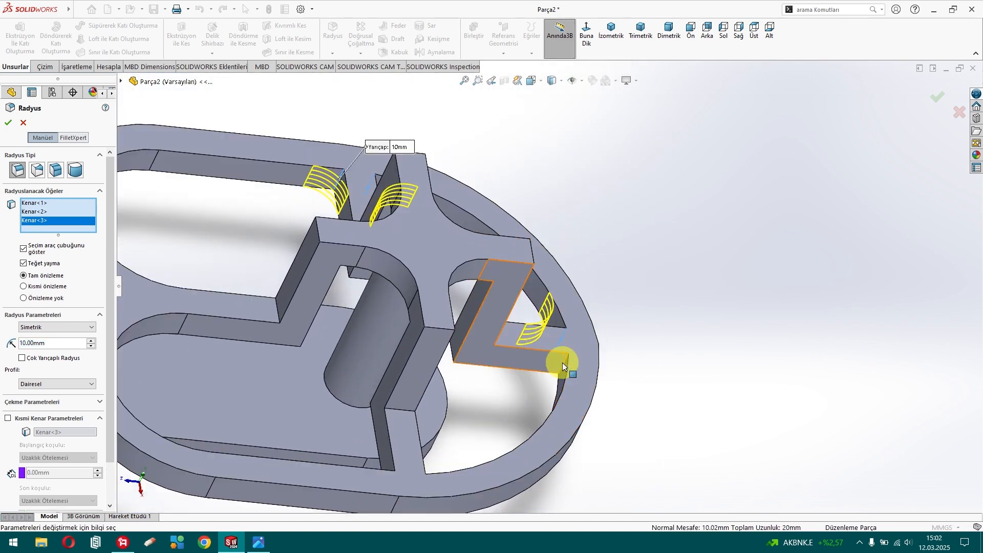
left_click(565, 345)
scroll(561, 344, "up", 5)
middle_click_drag(557, 344, 474, 430)
scroll(466, 410, "down", 5)
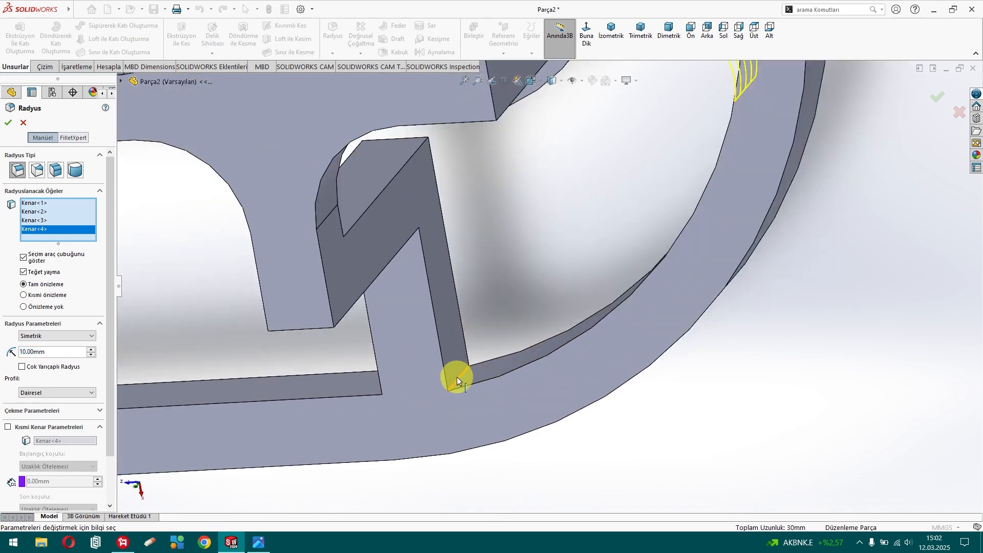
left_click(457, 380)
right_click(458, 380)
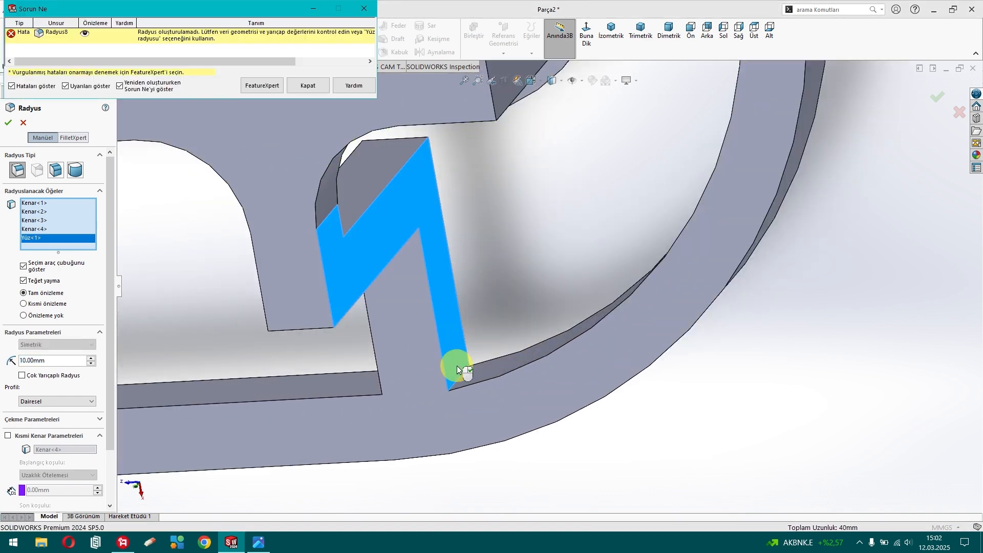
left_click(297, 86)
right_click(27, 237)
left_click(45, 257)
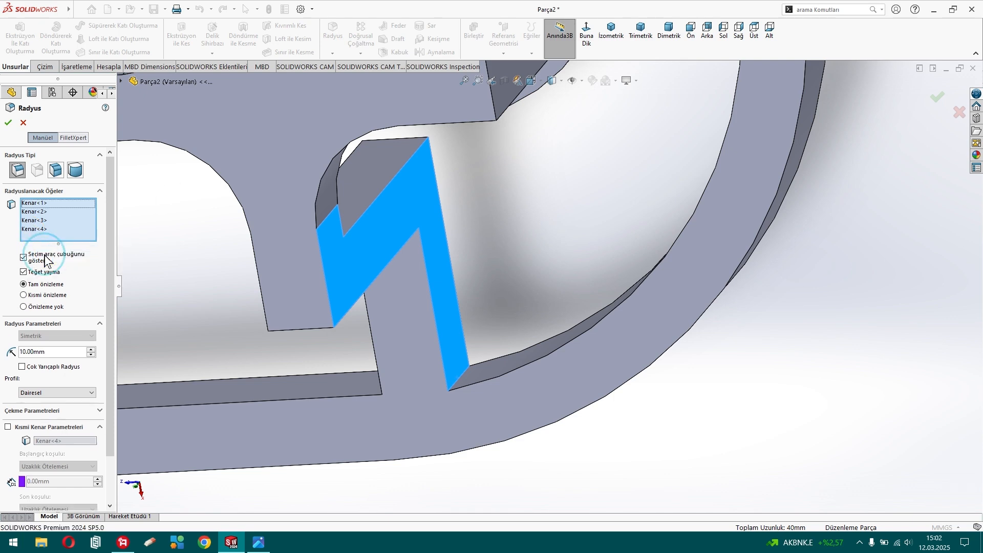
- Add the opening corner edges on both sides of the other cross rib and apply the 10 mm fillet to all six corners
left_click(460, 377)
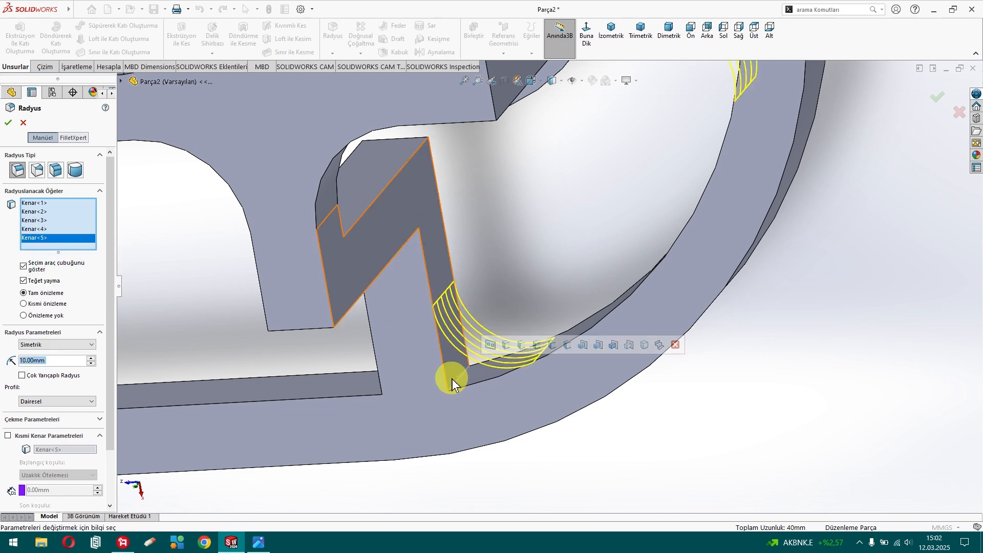
scroll(446, 377, "up", 3)
middle_click_drag(352, 320, 401, 292)
scroll(312, 384, "down", 5)
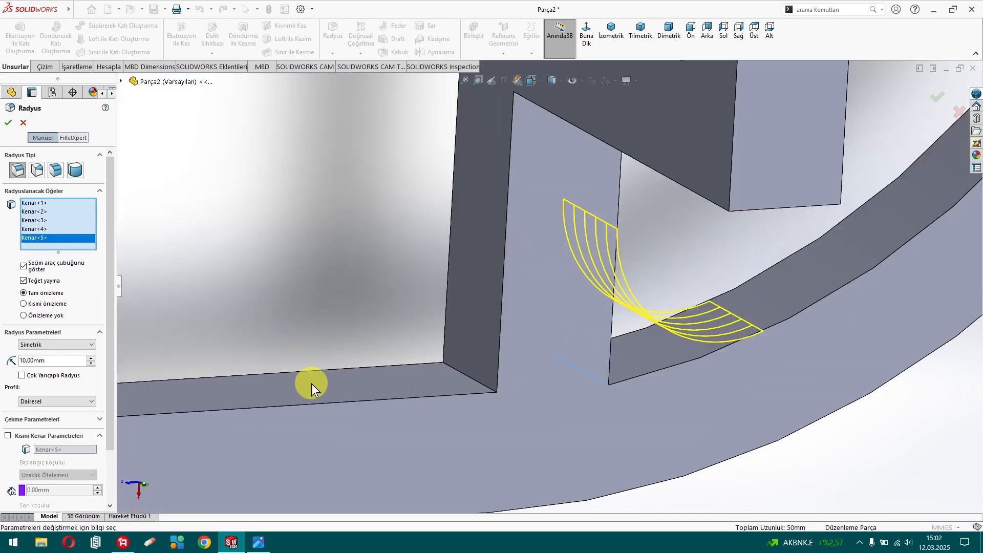
left_click(465, 379)
scroll(466, 376, "up", 5)
middle_click_drag(461, 377, 442, 165)
scroll(458, 172, "up", 3)
middle_click_drag(445, 204, 394, 264)
scroll(393, 268, "up", 1)
left_click(9, 124)
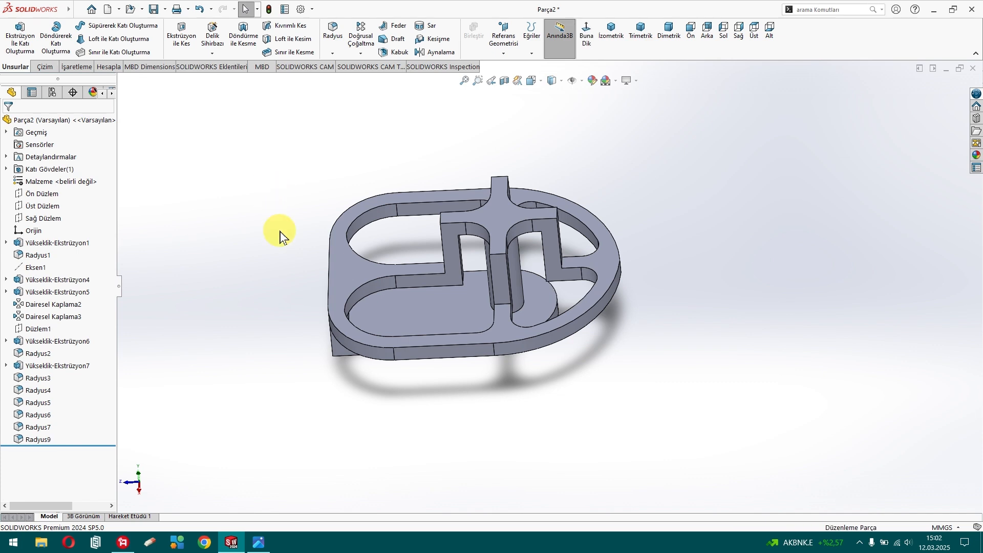
- Set up a 5 mm fillet from the reference drawing and select the inner upper bend edges of two stepped arms
middle_click_drag(274, 230, 296, 202)
left_click(258, 542)
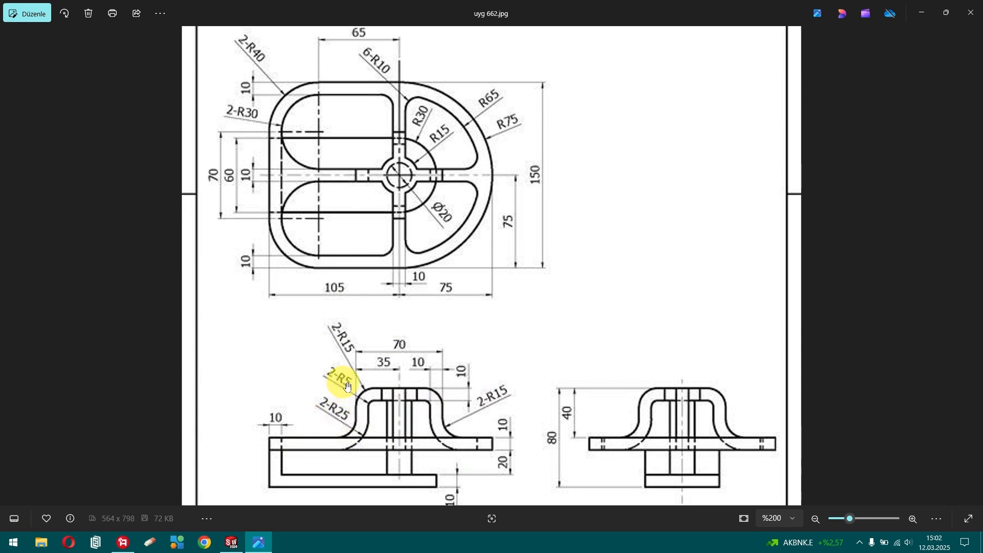
left_click(233, 543)
middle_click_drag(367, 342, 411, 285)
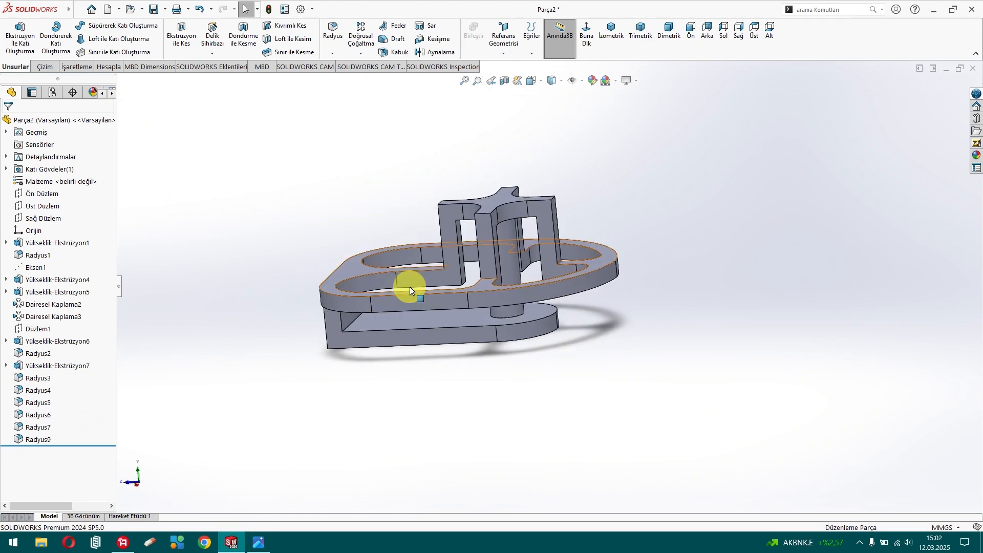
scroll(508, 264, "down", 5)
middle_click_drag(545, 287, 531, 208)
scroll(540, 261, "up", 3)
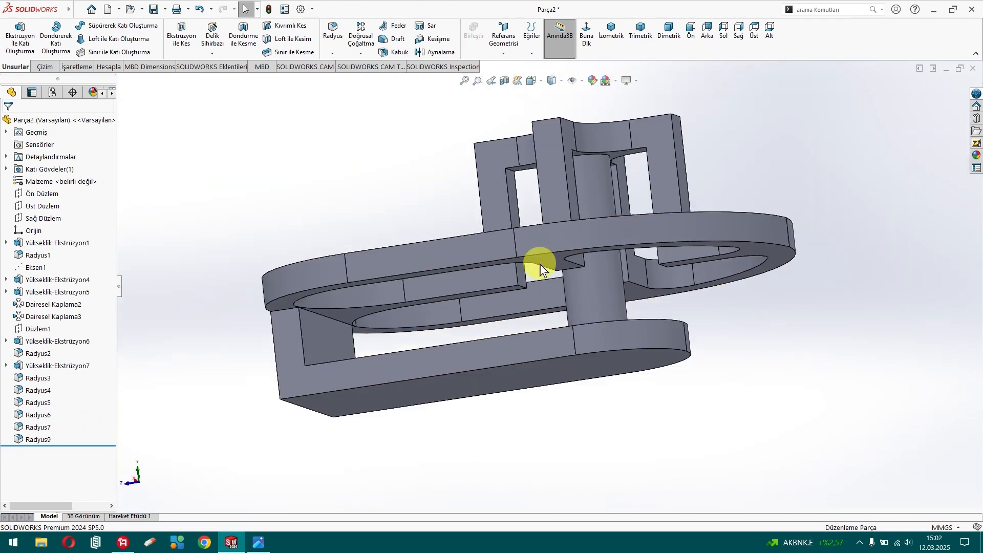
scroll(545, 153, "down", 1)
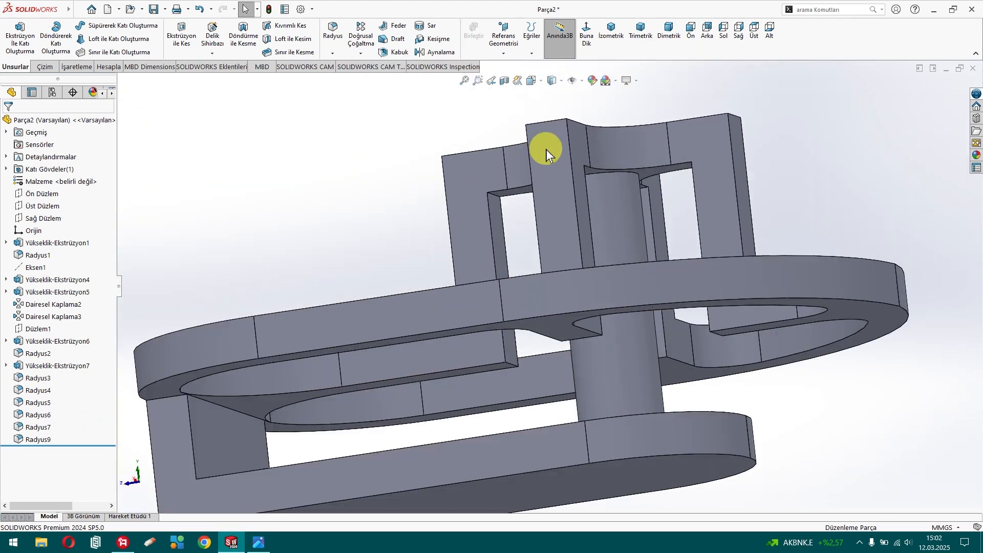
left_click(334, 29)
type("5")
left_click(500, 200)
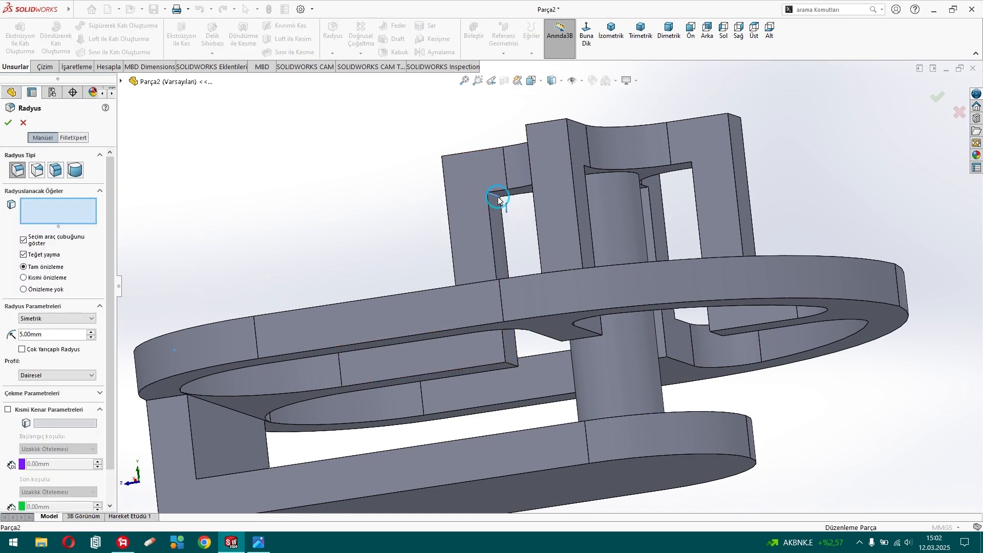
middle_click_drag(512, 250, 689, 177)
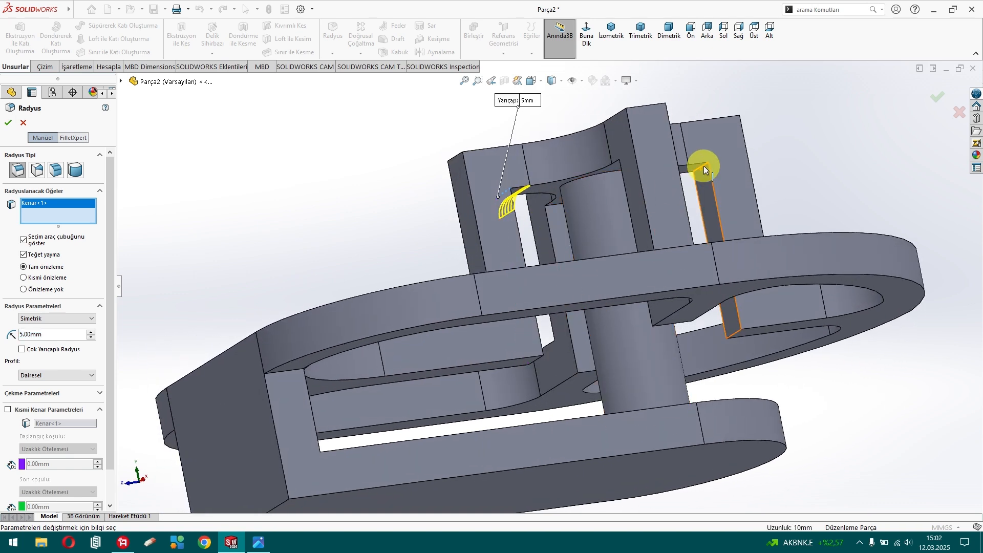
left_click(705, 169)
- Add the inner upper bend edges of the other two stepped arms and apply the 5 mm fillet to all four
middle_click_drag(601, 241, 626, 205)
scroll(503, 272, "down", 8)
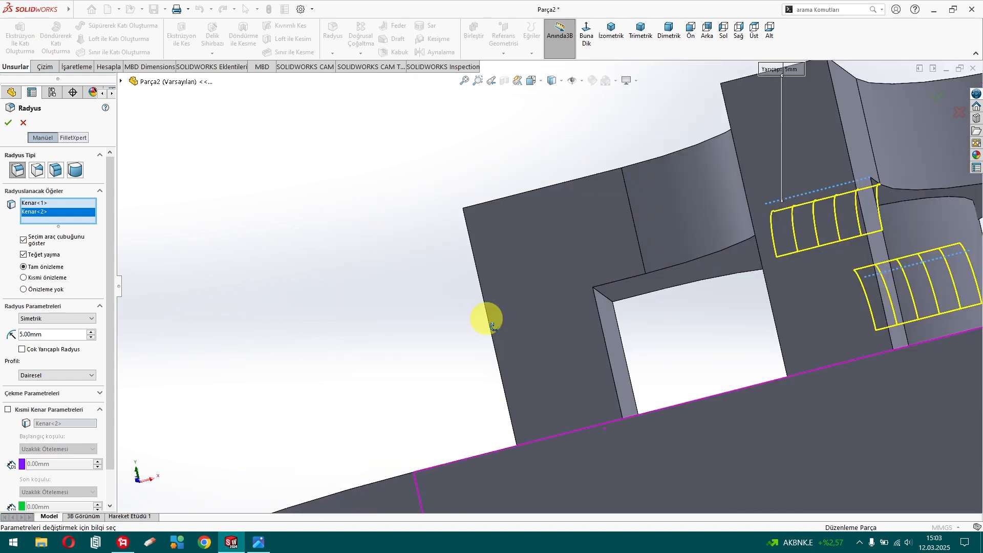
middle_click_drag(486, 318, 538, 327)
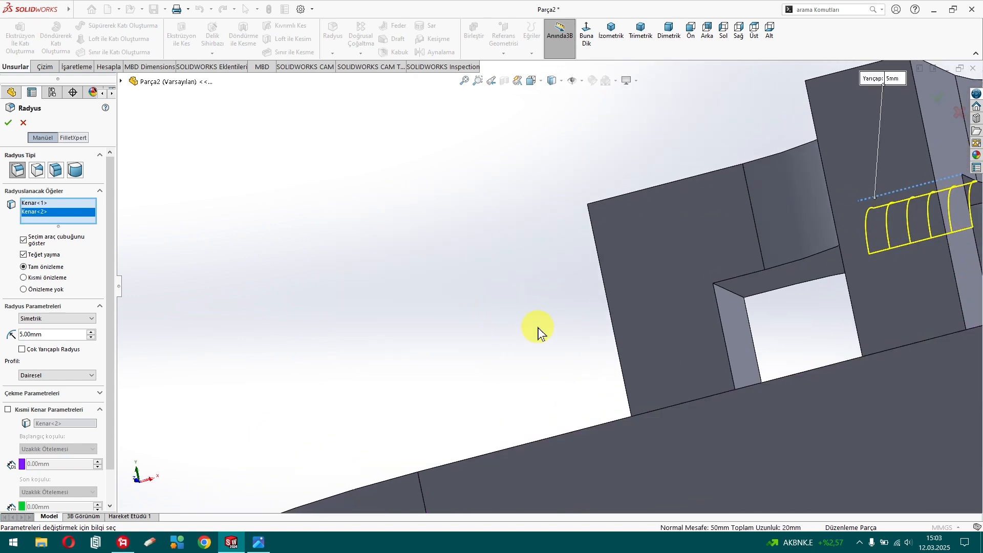
left_click(732, 294)
scroll(698, 301, "up", 8)
middle_click_drag(698, 300, 606, 278)
scroll(605, 278, "down", 10)
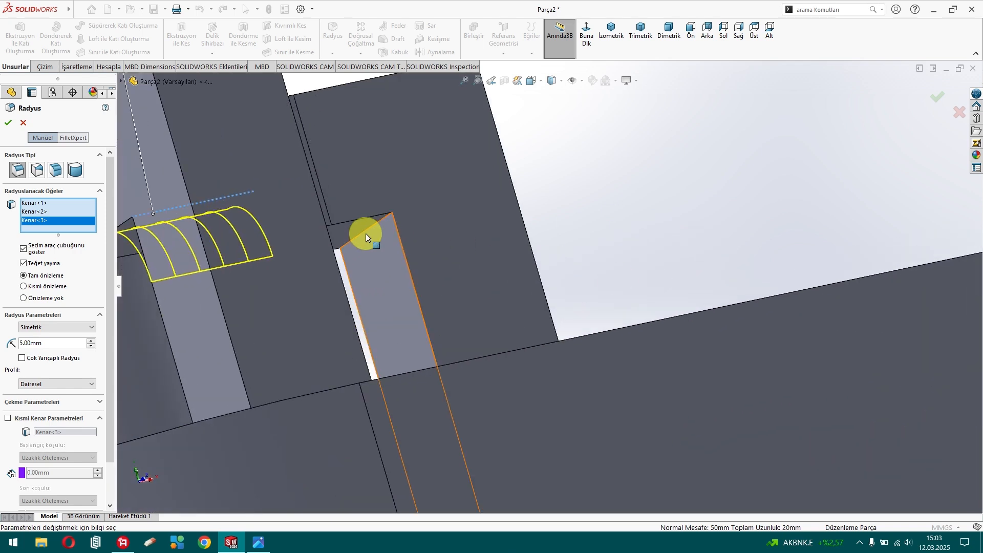
left_click(365, 236)
scroll(371, 262, "up", 6)
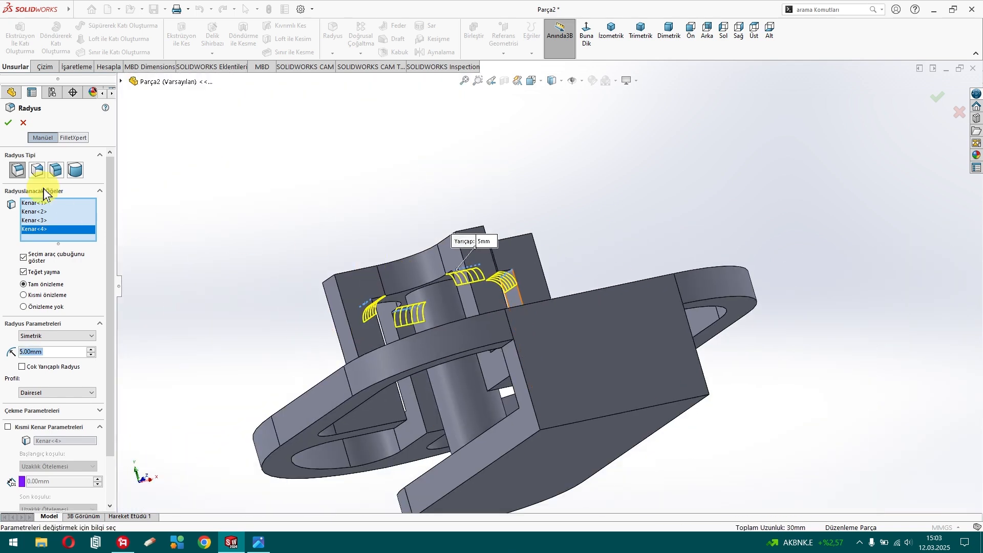
left_click(9, 123)
middle_click_drag(352, 187, 314, 261)
- Apply a 15 mm fillet, as given in the reference drawing, to the outer top end edges of all four stepped arms
left_click(261, 544)
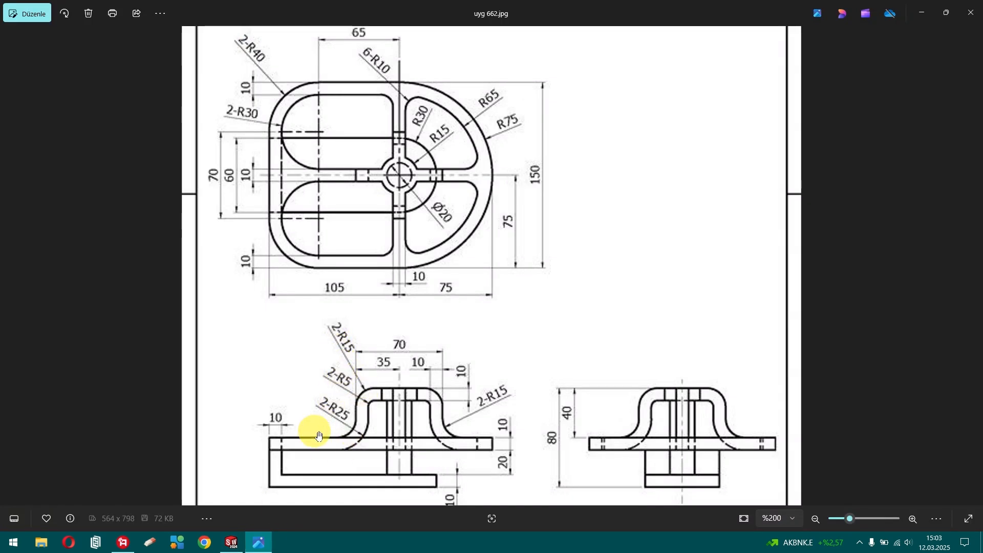
left_click(242, 546)
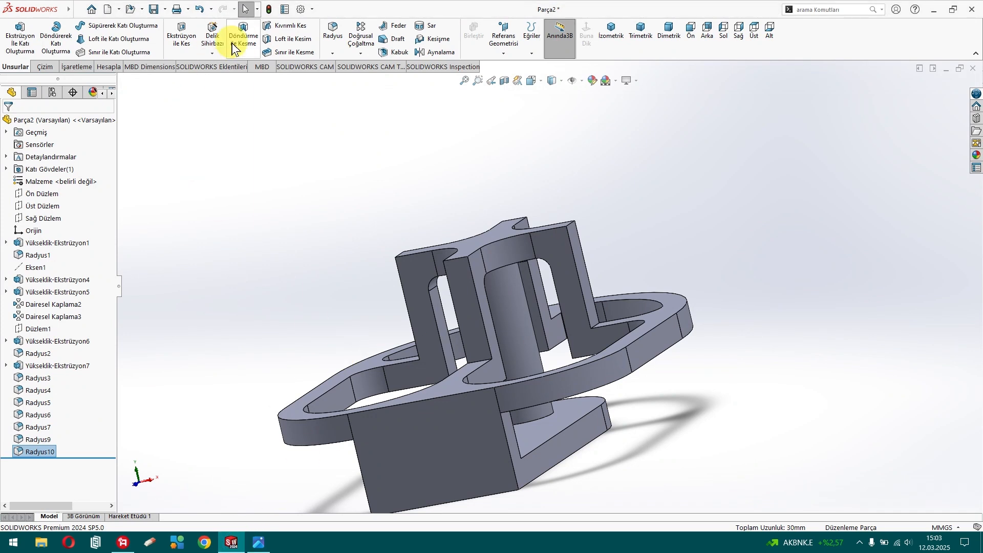
left_click(334, 31)
type("15")
key("Return")
scroll(338, 235, "down", 8)
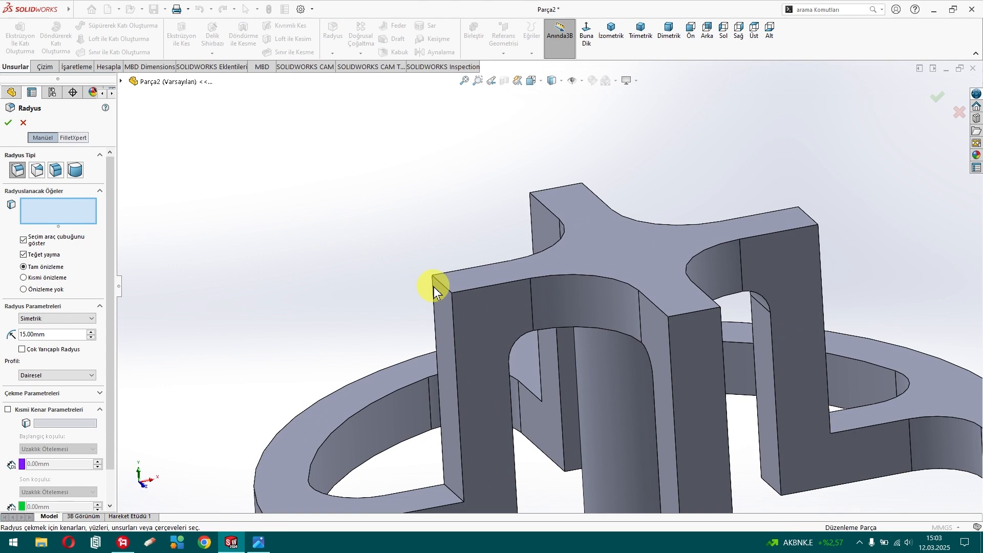
left_click(442, 287)
left_click(553, 189)
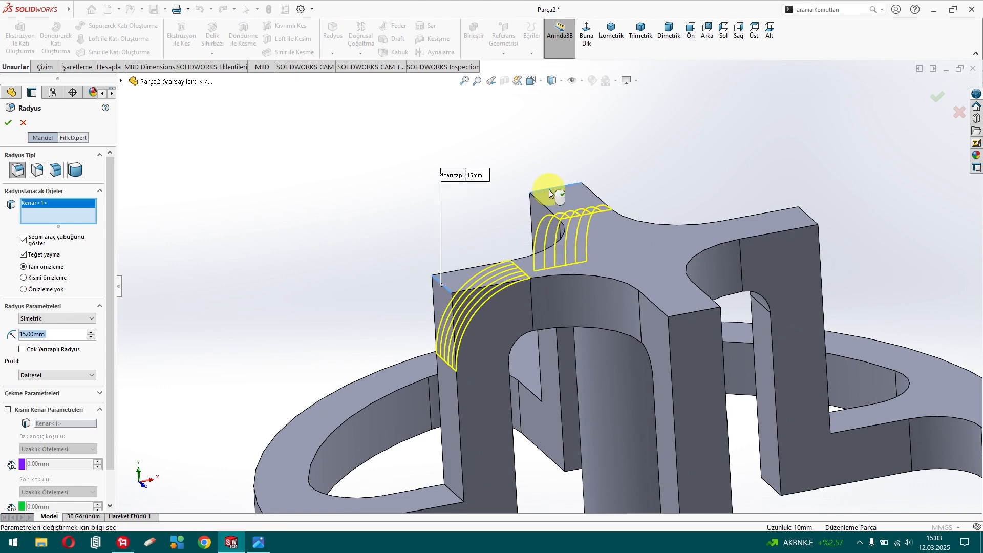
left_click(812, 221)
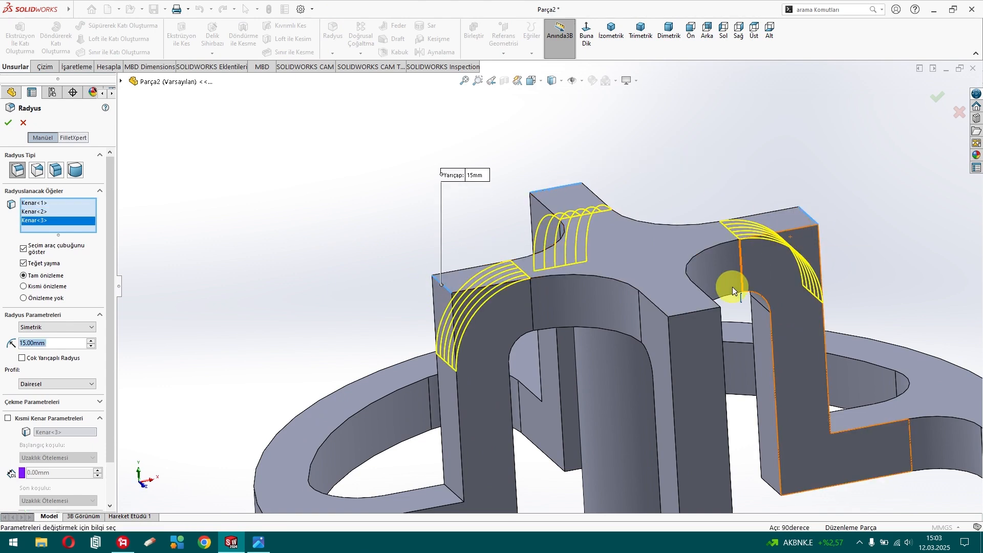
left_click(704, 313)
left_click(8, 123)
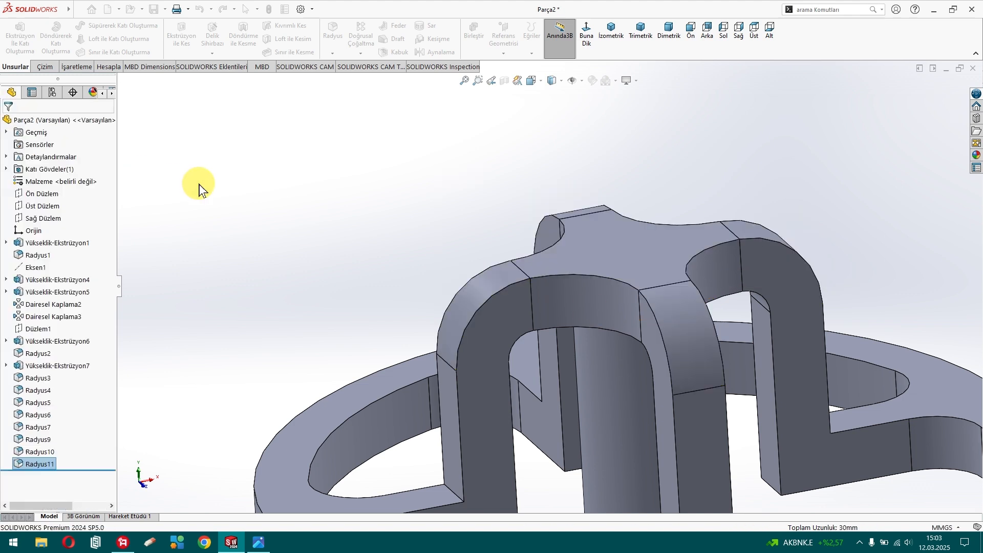
- Apply a 15 mm fillet, as given in the reference drawing, where the outer faces of the four stepped arms meet the frame
scroll(293, 238, "up", 3)
left_click(259, 542)
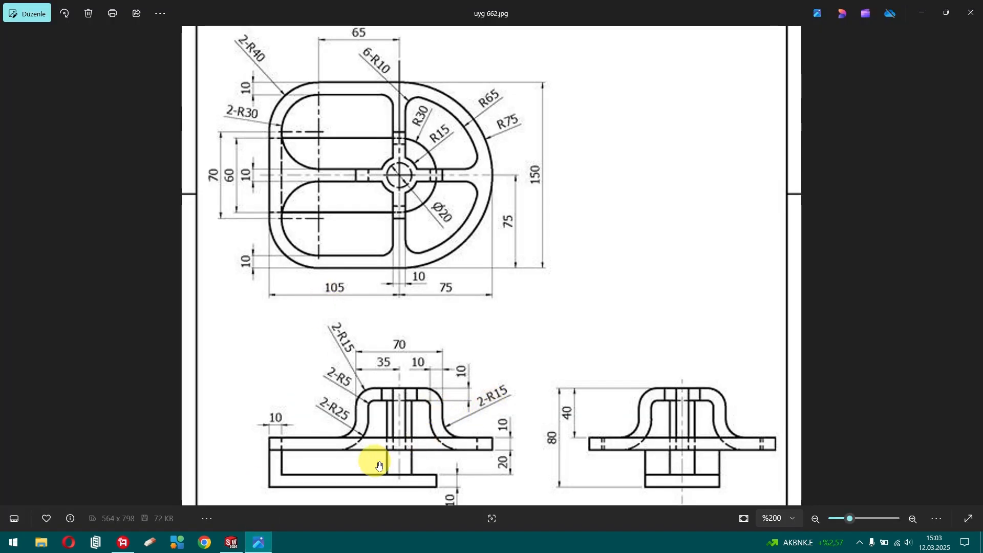
left_click(226, 546)
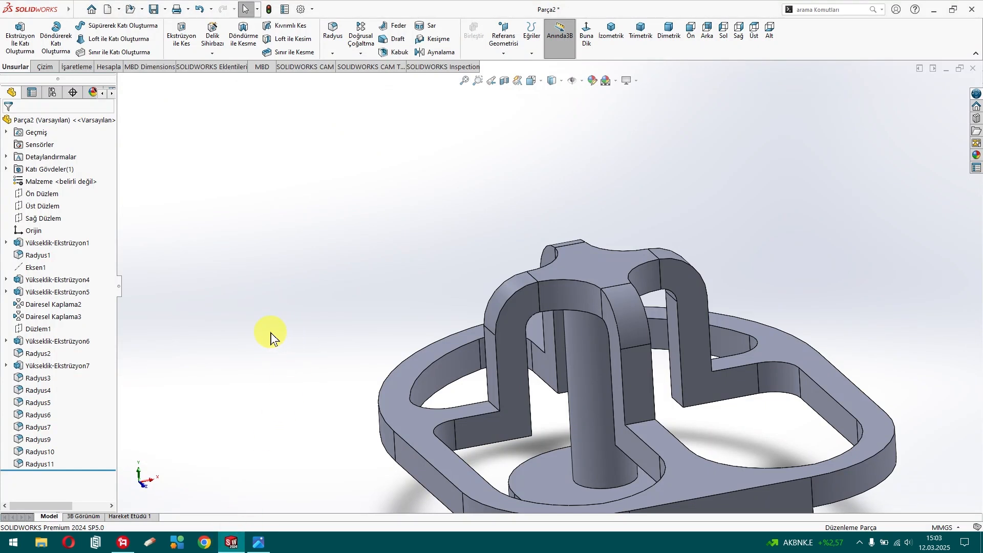
left_click(333, 31)
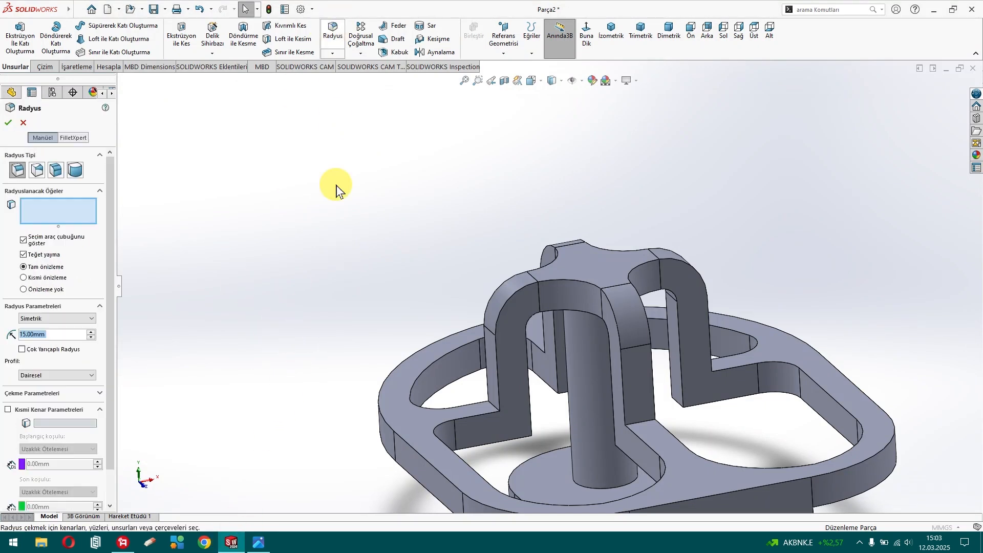
left_click(490, 403)
left_click(648, 425)
middle_click_drag(648, 425, 634, 390)
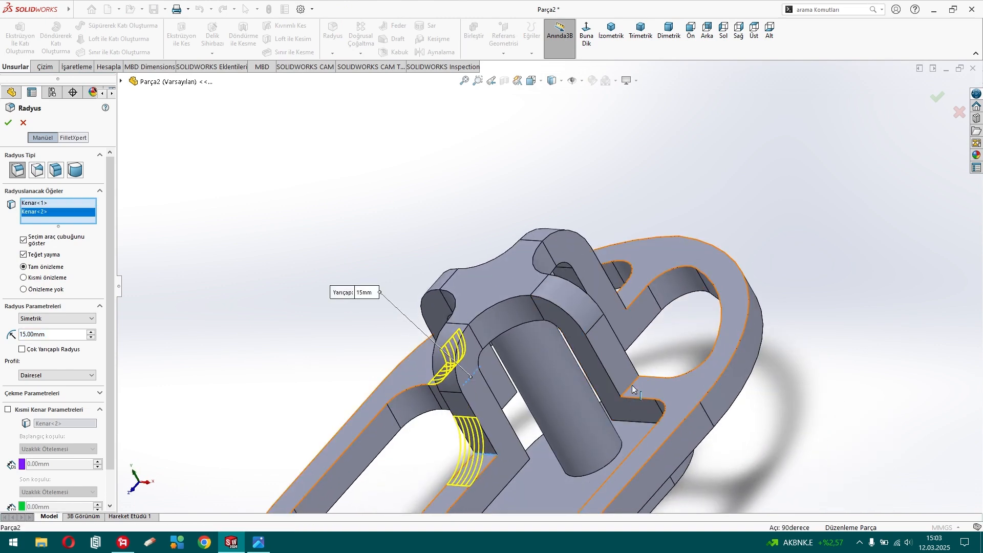
left_click(632, 386)
middle_click_drag(510, 437, 647, 379)
scroll(648, 379, "up", 4)
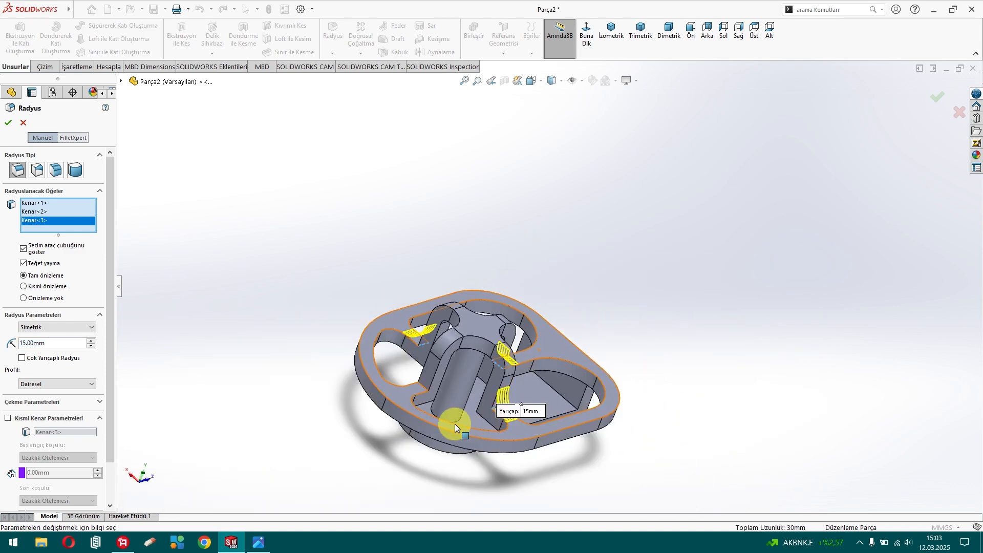
scroll(446, 435, "down", 3)
left_click(414, 336)
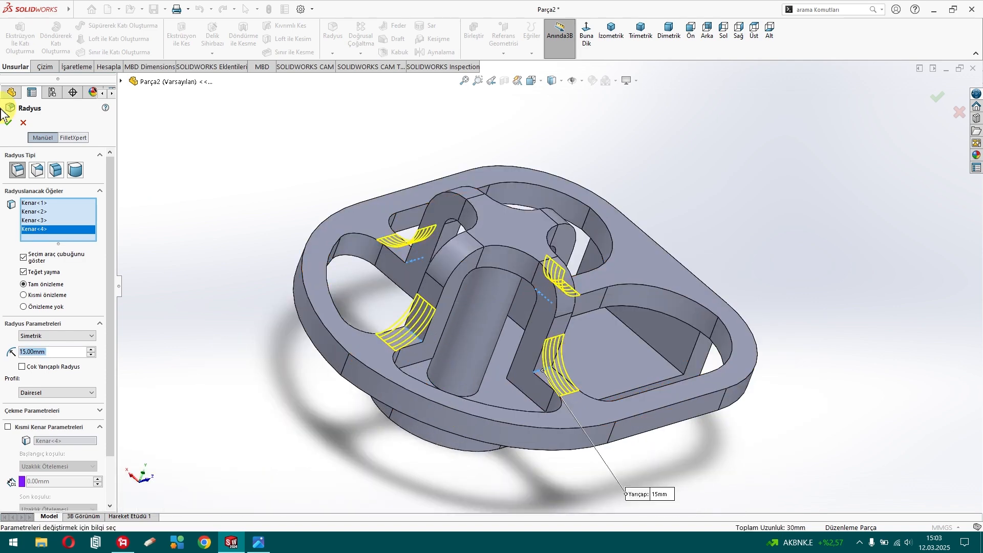
left_click(9, 122)
- Apply a 25 mm fillet to the inner lower bend edges of all four stepped arms
middle_click_drag(193, 281, 257, 333)
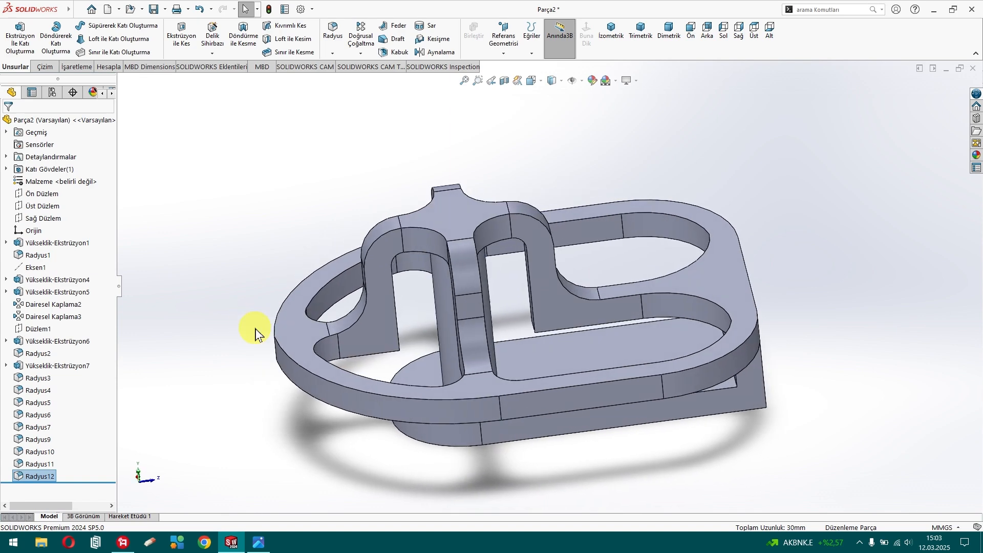
key("Return")
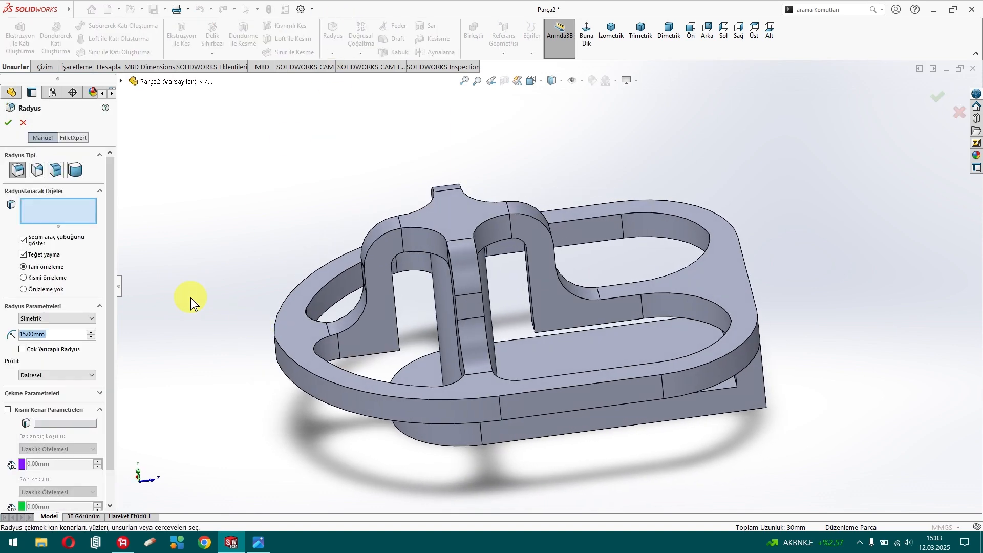
scroll(461, 338, "down", 8)
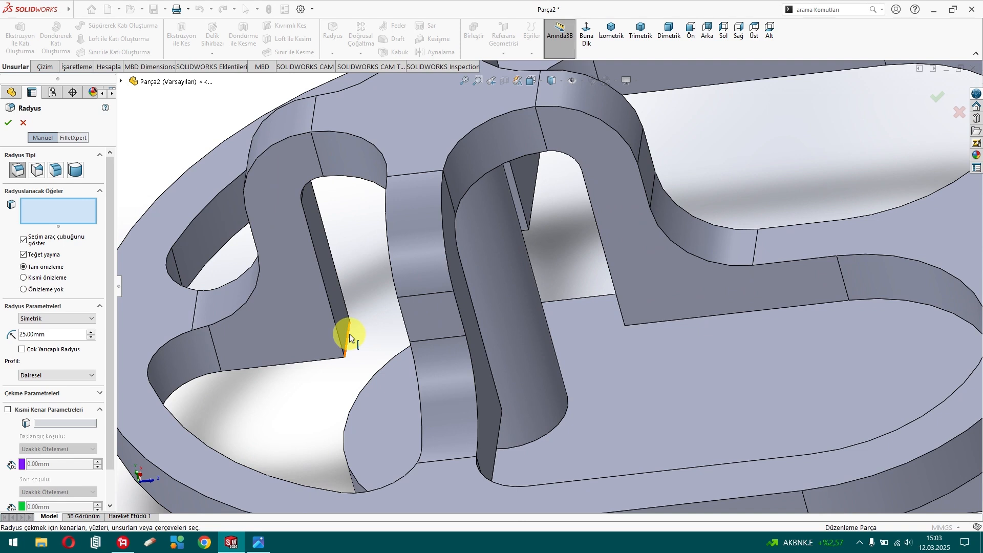
left_click(350, 338)
middle_click_drag(588, 257, 612, 269)
left_click(561, 236)
left_click(619, 306)
middle_click_drag(618, 306, 371, 369)
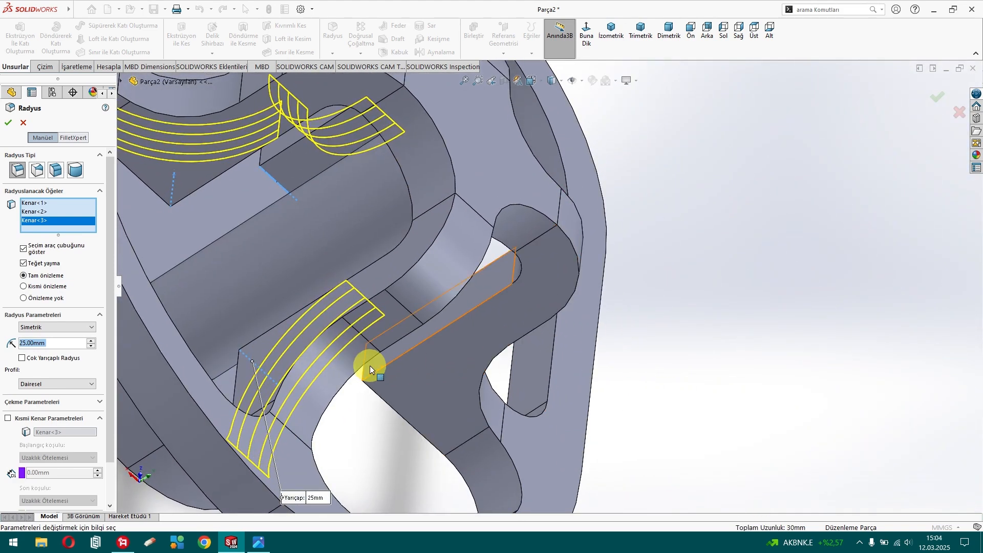
left_click(363, 373)
scroll(351, 310, "up", 5)
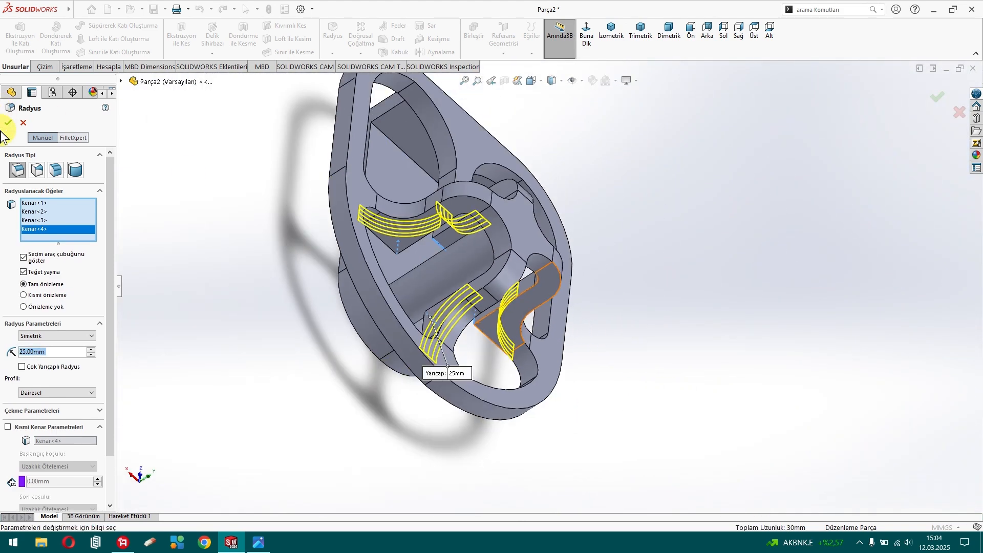
left_click(10, 543)
left_click(196, 146)
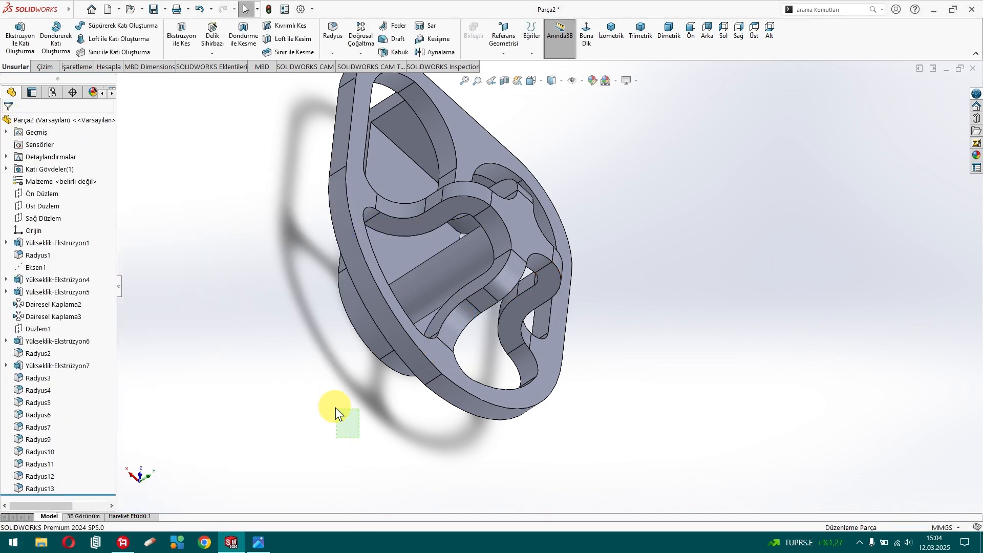
- Inspect the filleted bracket from a trimetric view and other angles, and compare it with the reference drawing
left_click(640, 31)
middle_click_drag(687, 422, 542, 520)
middle_click_drag(536, 362, 559, 271)
middle_click_drag(563, 203, 535, 409)
left_click(268, 545)
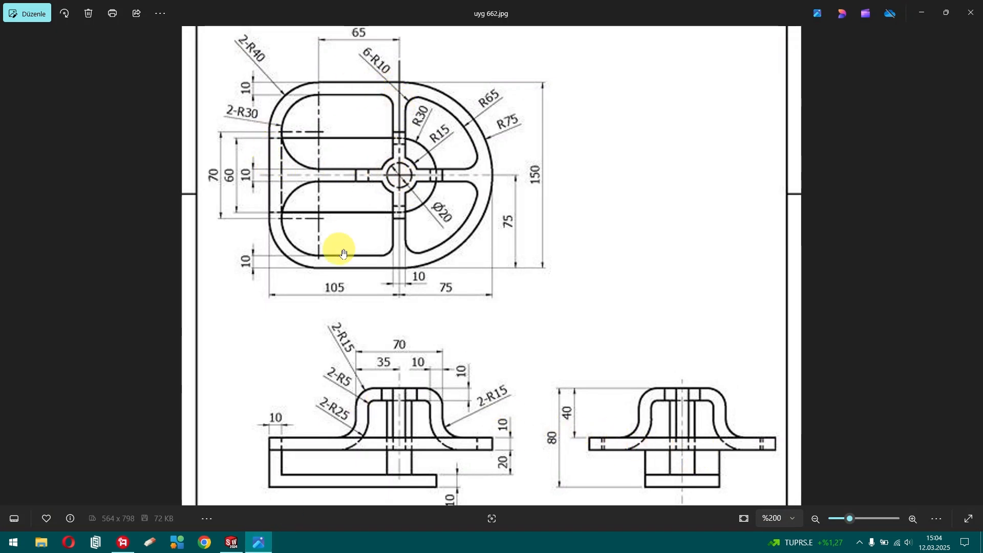
left_click(232, 542)
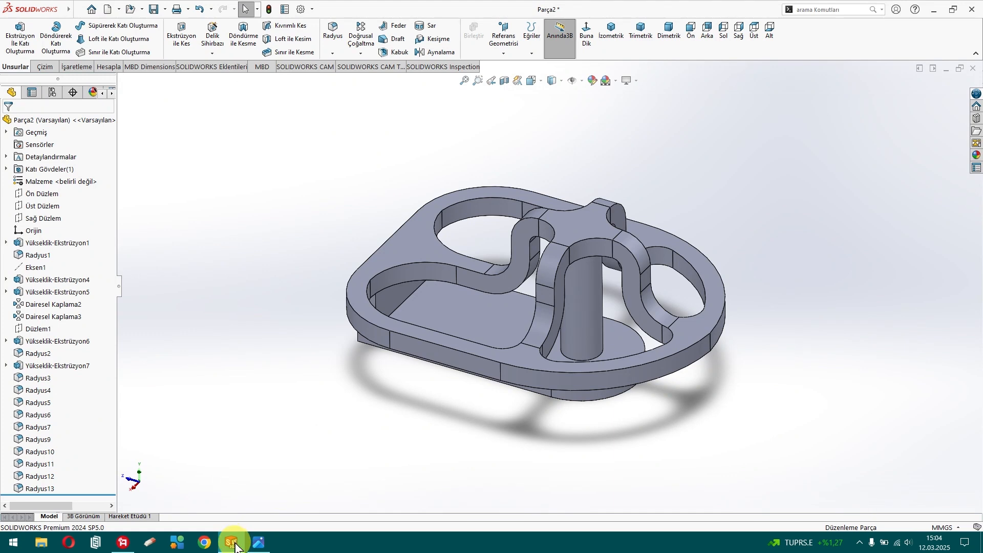
- Try the Metal > Aluminum appearances on the whole part and settle on polished aluminum
left_click(48, 121)
left_click(976, 154)
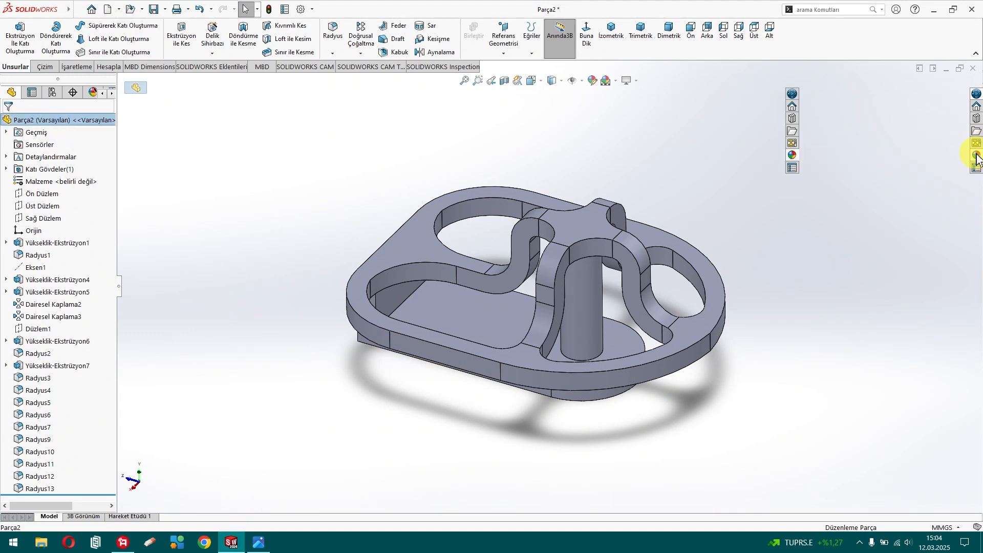
left_click(810, 104)
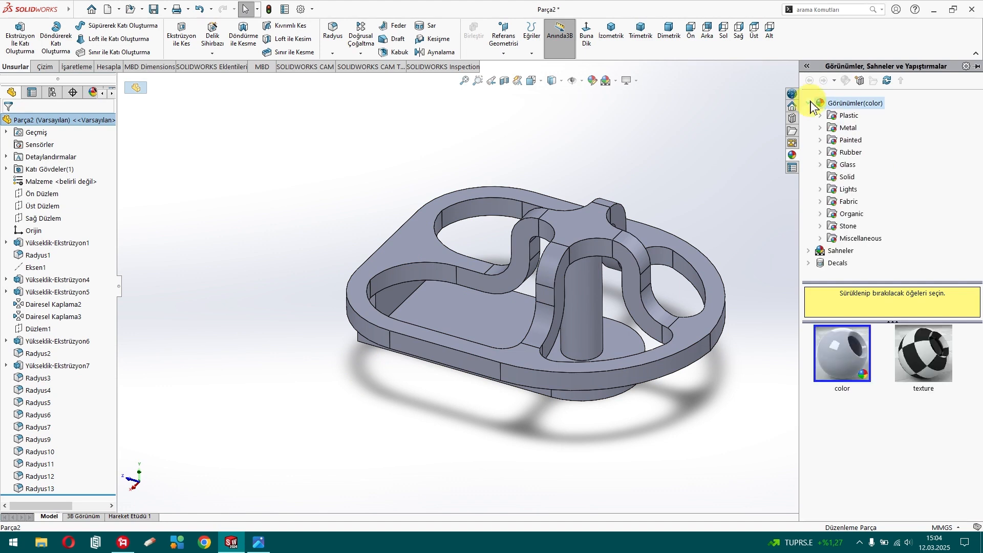
left_click(823, 128)
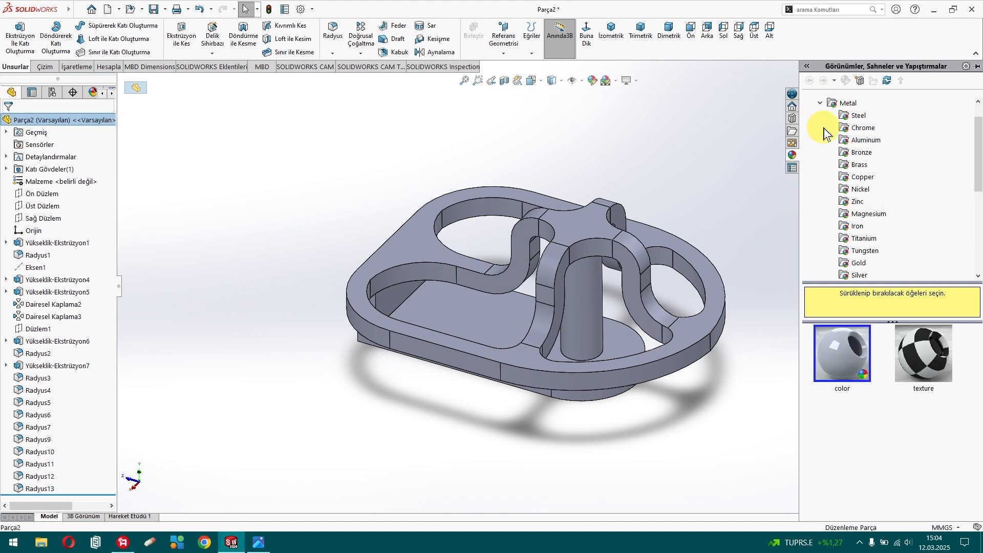
left_click(863, 141)
left_click(859, 376)
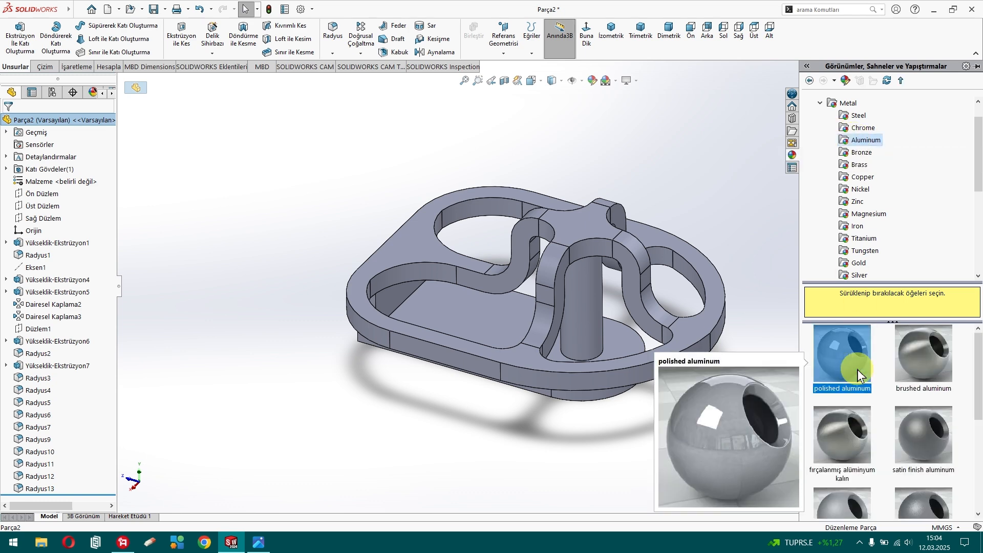
double_click(856, 362)
double_click(914, 360)
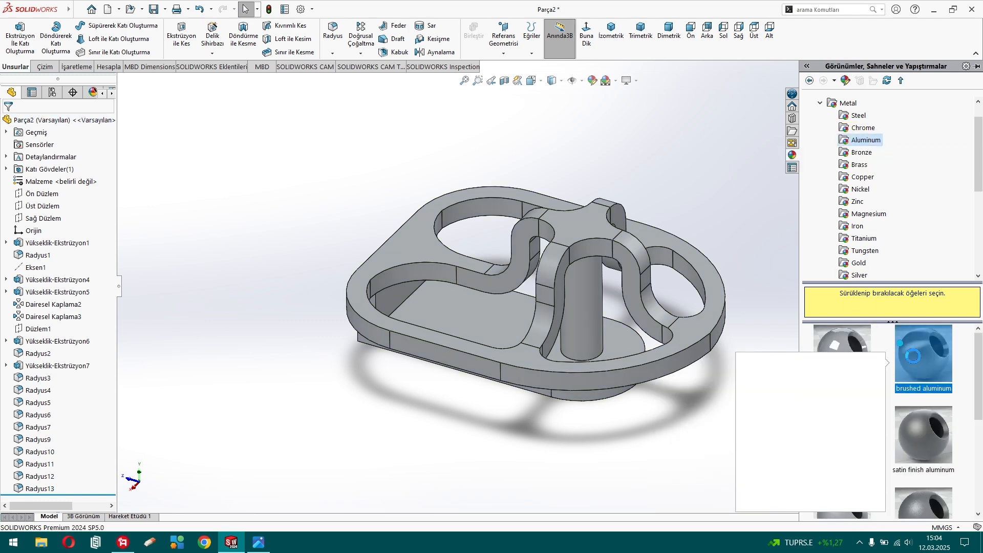
left_click(843, 430)
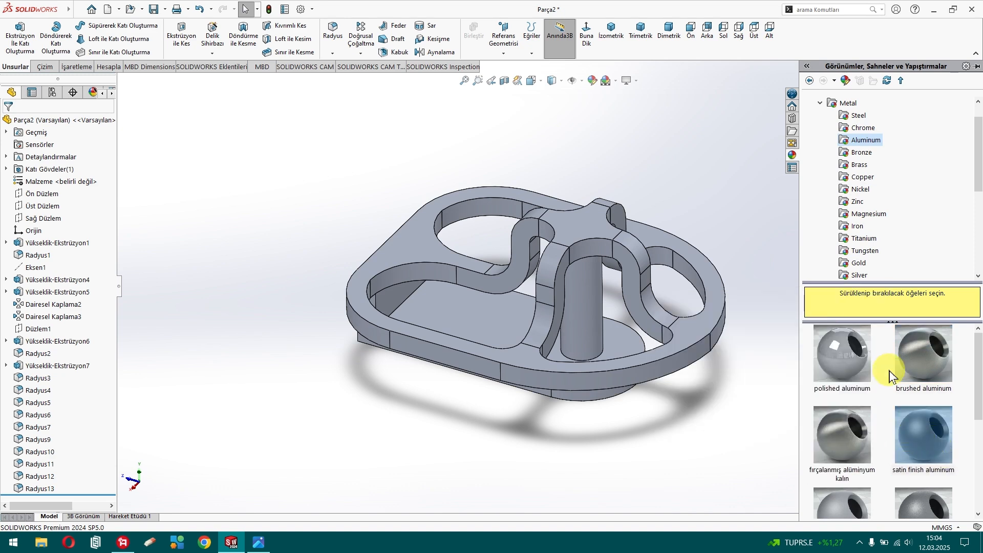
left_click(845, 354)
- Recolour the part's polished aluminum appearance to orange, RGB 255, 137, 7
left_click(594, 80)
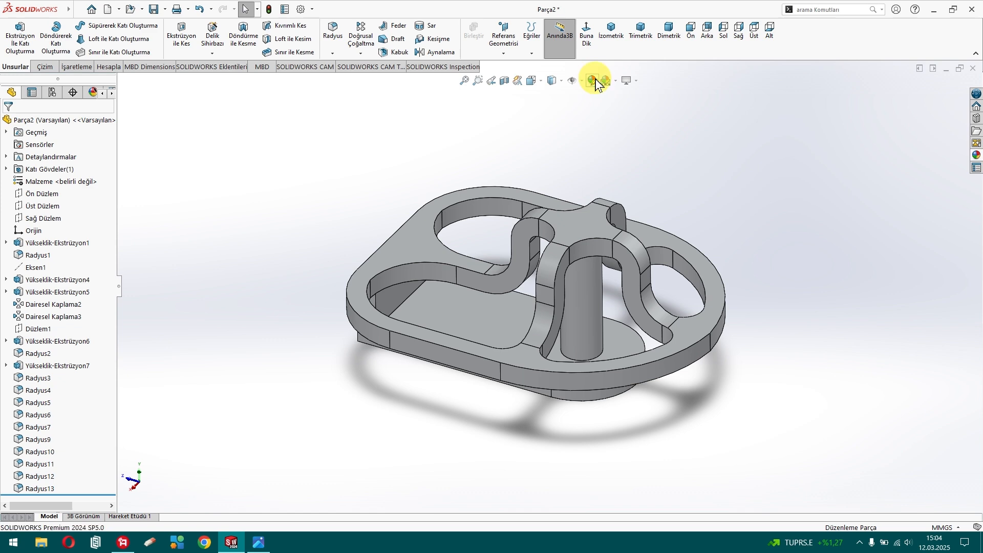
left_click(27, 394)
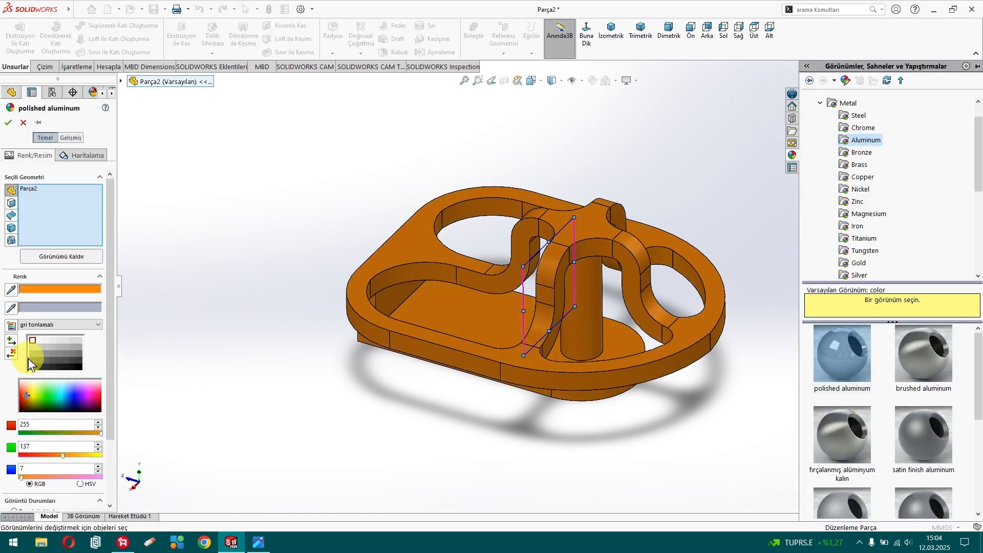
left_click(9, 123)
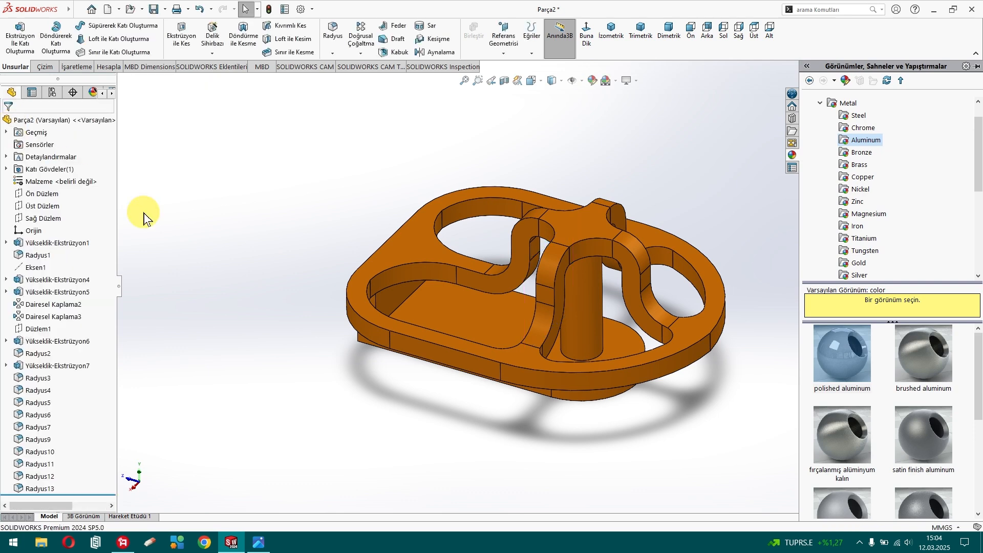
left_click(245, 267)
middle_click_drag(420, 392, 583, 100)
- Try the Çizim (cartoon) display setting on the bracket and switch it back off
left_click(639, 81)
left_click(638, 134)
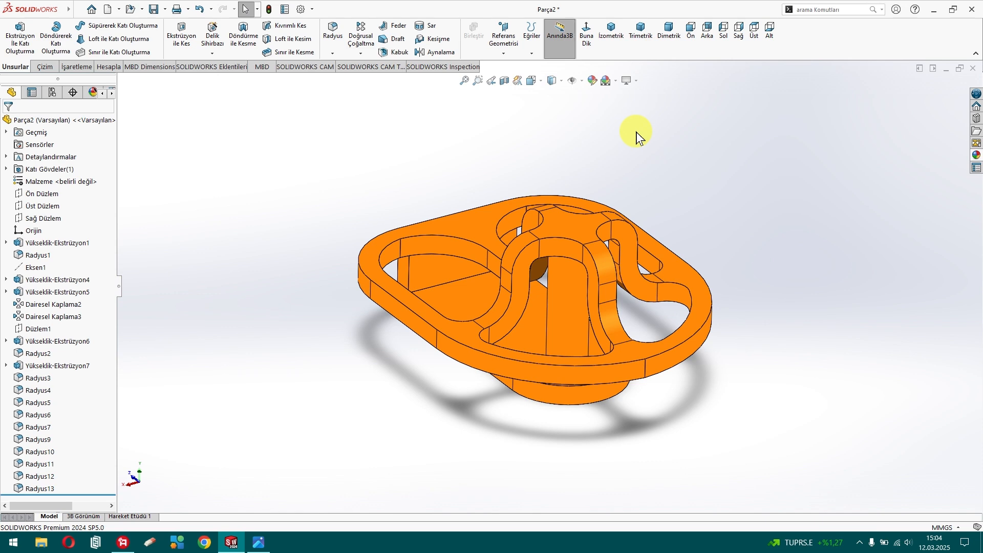
left_click(640, 80)
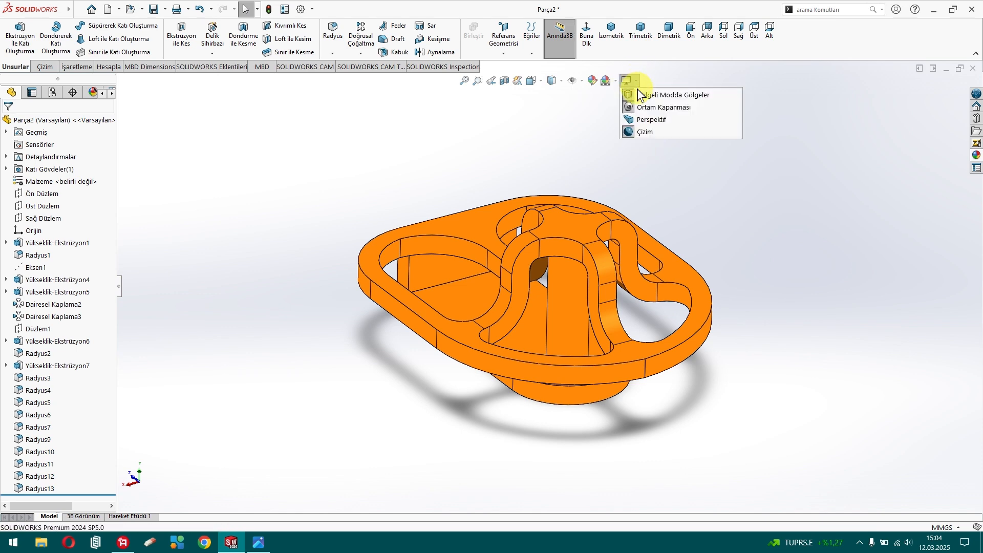
left_click(641, 133)
- Change the scene to a plain white background behind the orange bracket
left_click(616, 81)
left_click(623, 107)
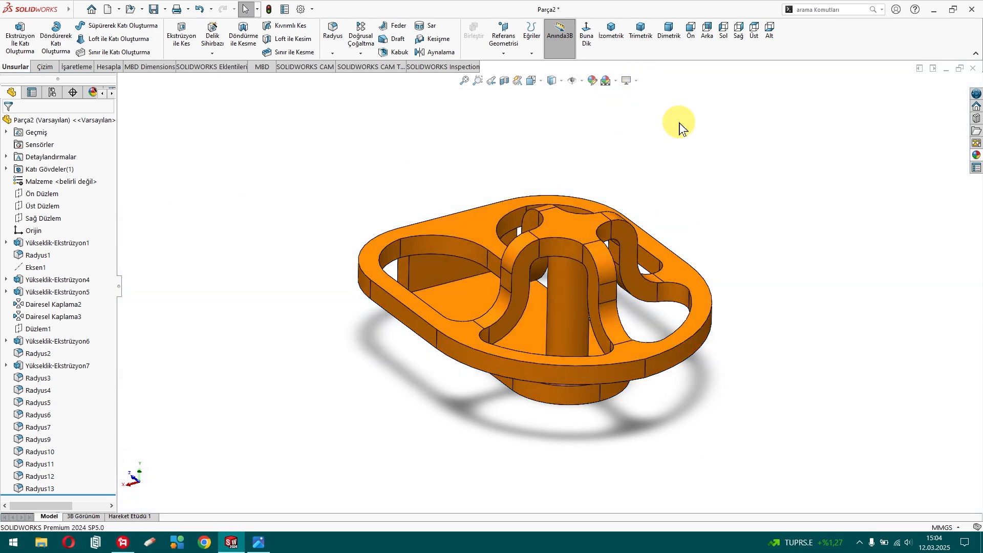
left_click(638, 81)
mouse_move(779, 263)
middle_mouse_down()
mouse_move(687, 281)
mouse_move(743, 257)
mouse_move(807, 333)
mouse_move(636, 410)
mouse_move(686, 402)
mouse_move(563, 377)
mouse_move(546, 409)
mouse_move(568, 415)
middle_mouse_up()
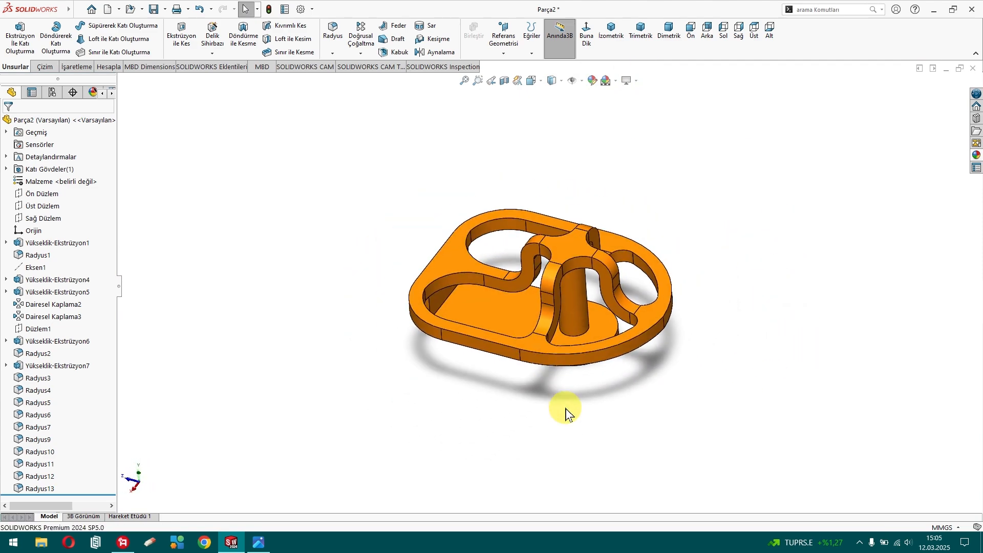